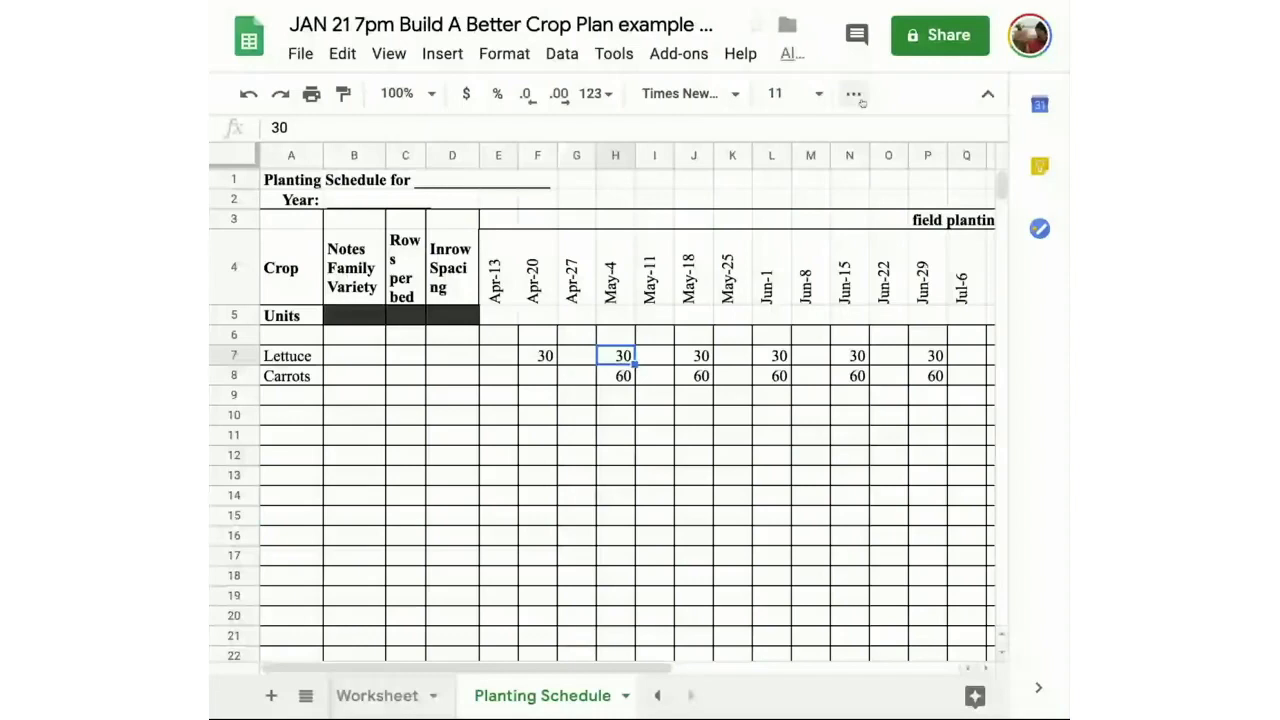
Highlight the Lettuce cell under May-4 in yellow and switch to the Lettuce Worksheet.
left_click(853, 94)
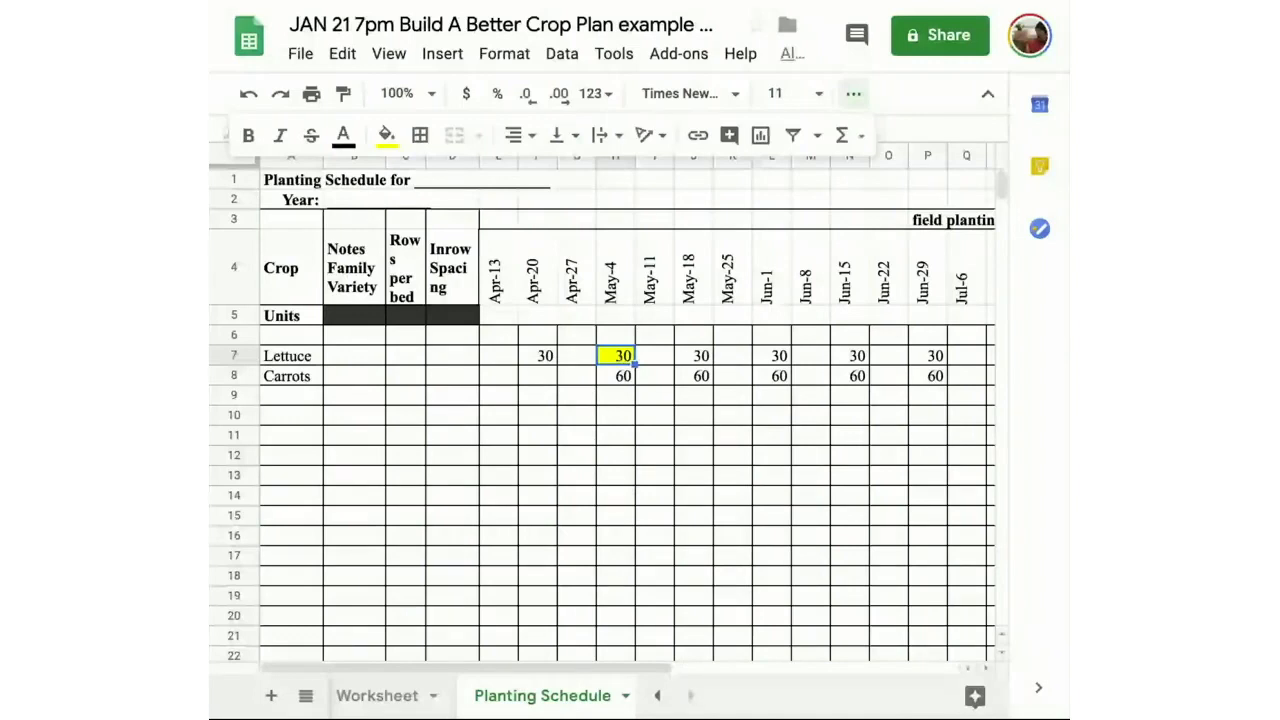
left_click(490, 703)
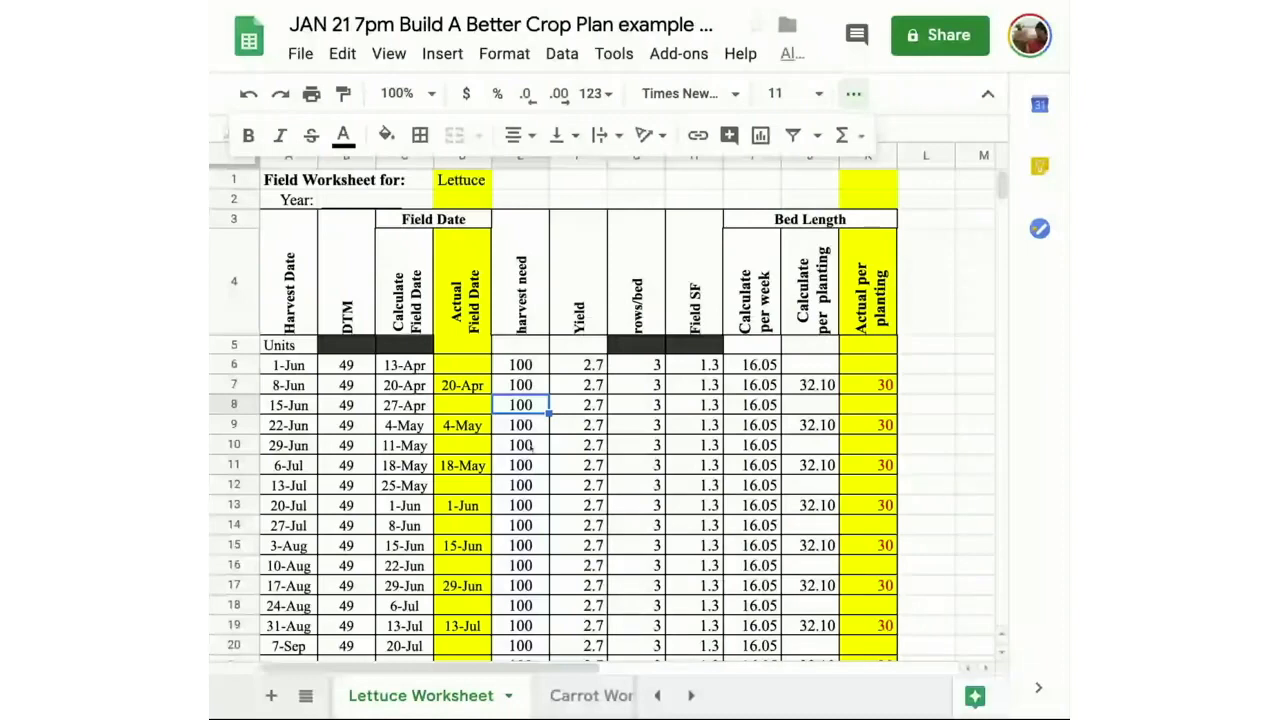
Insert a column before Harvest Date, head it Crop, and enter Lettuce in its first data row.
left_click(288, 157)
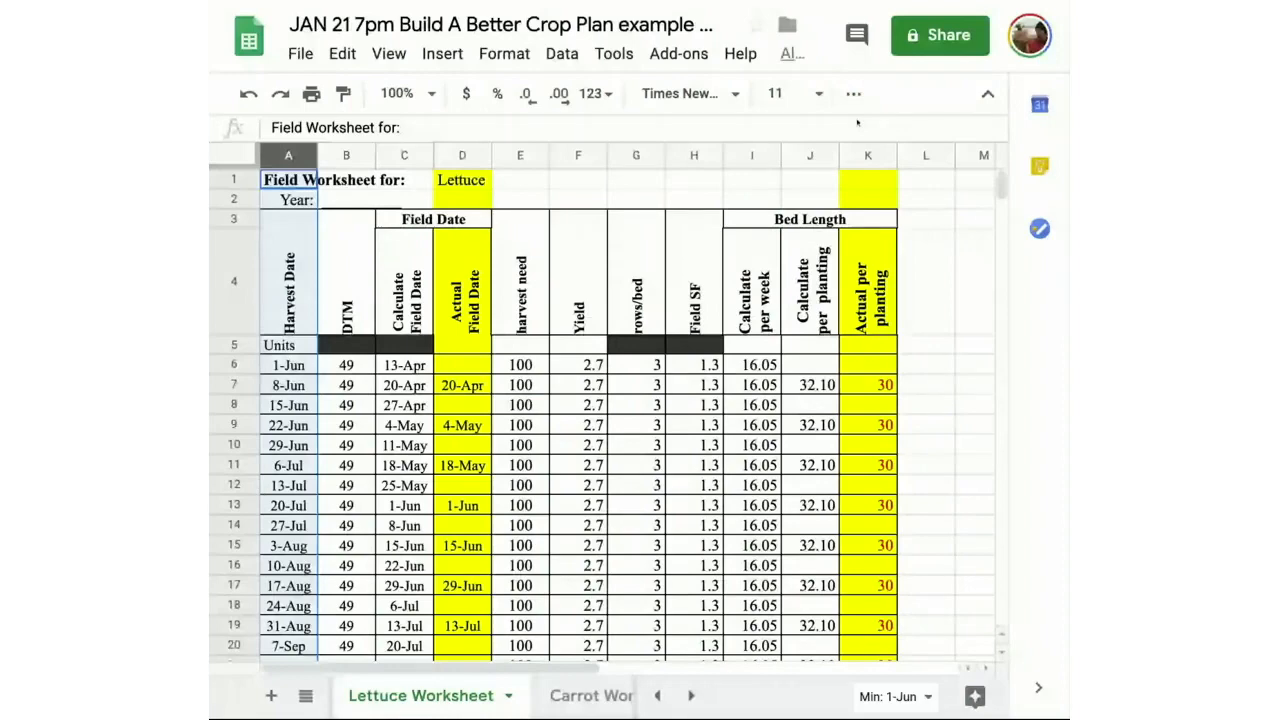
right_click(290, 157)
left_click(351, 256)
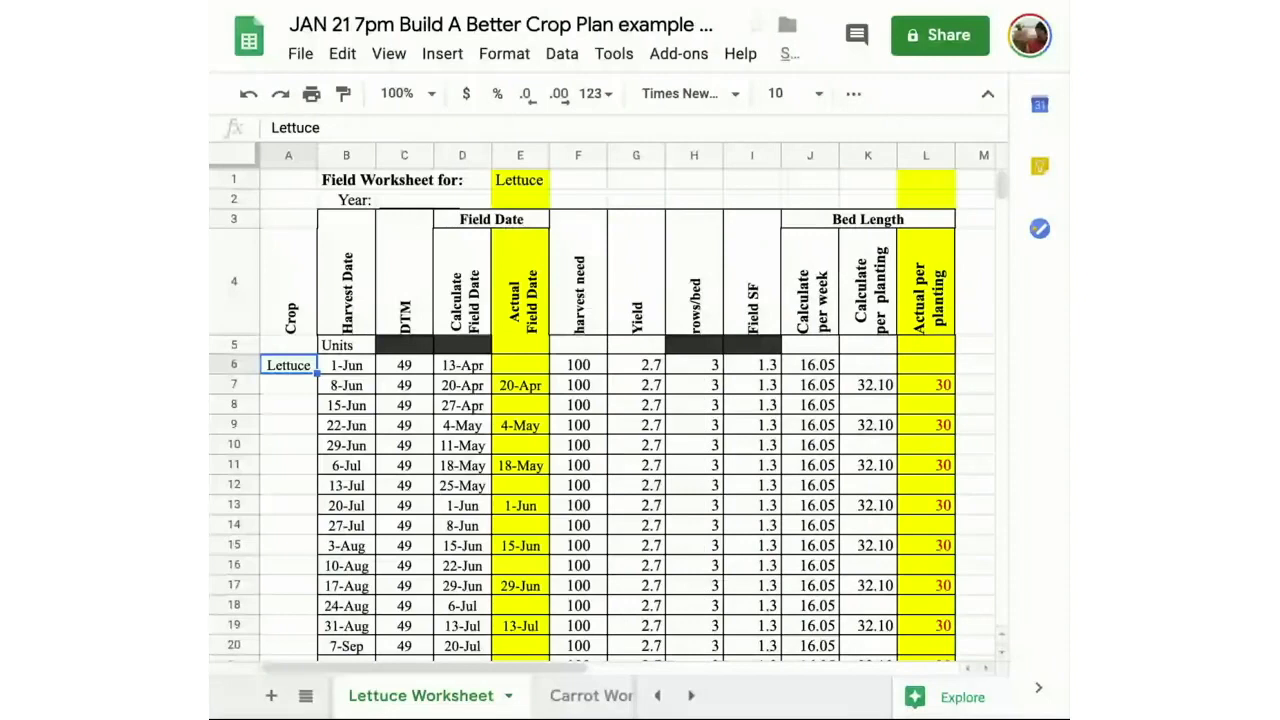
Copy the Lettuce entry down the Crop column for all the harvest date rows.
key("ctrl+c")
key("Right")
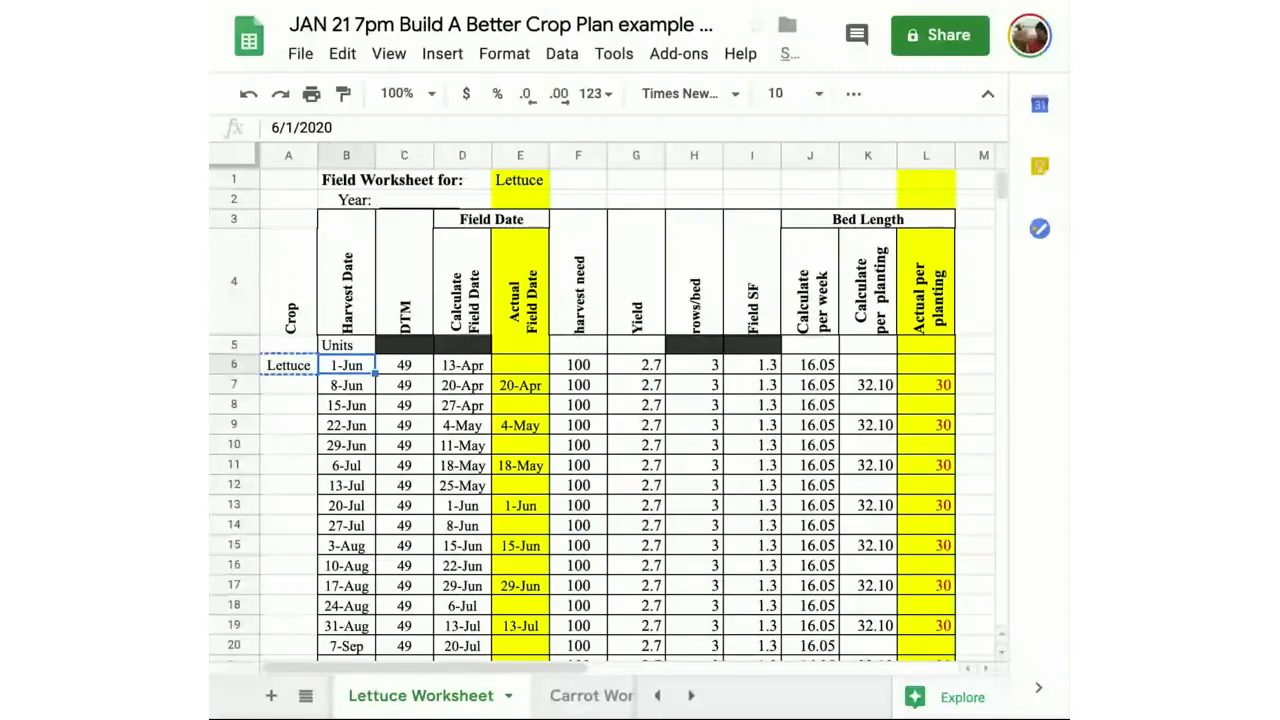
key("Left")
scroll(276, 599, "down", 3)
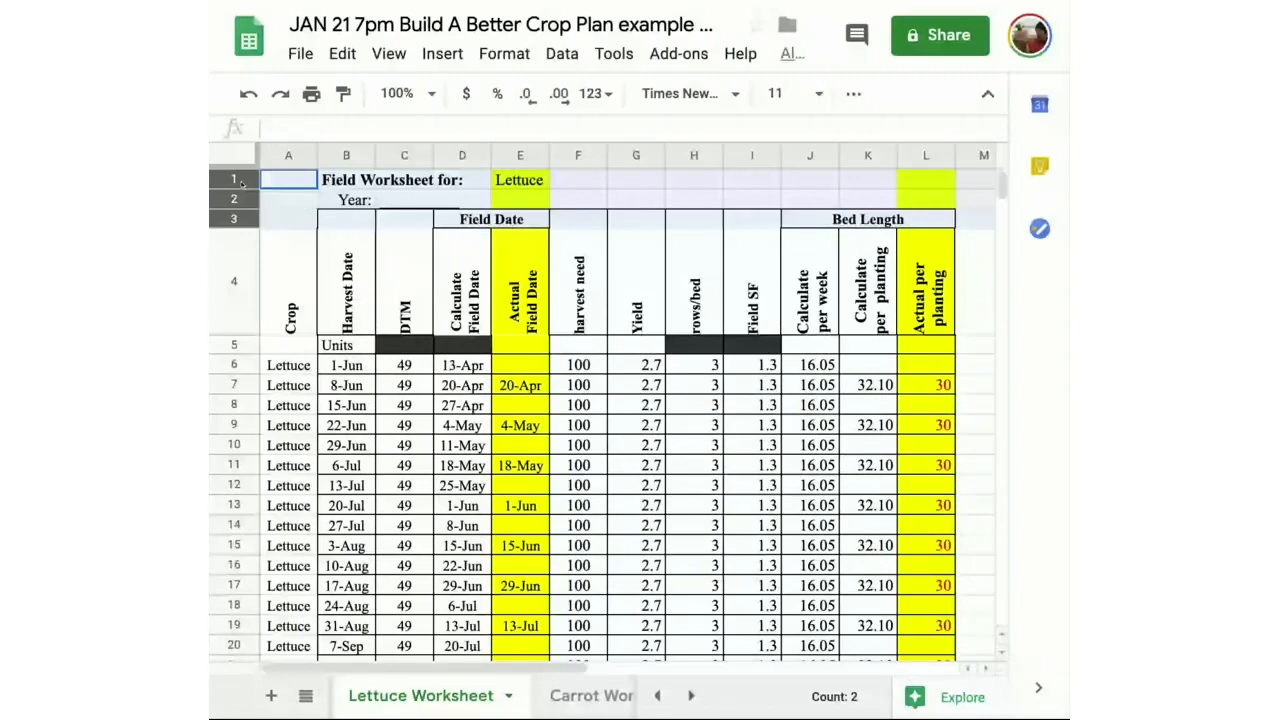
Delete rows 1 to 3 above the column headings of the Lettuce Worksheet.
right_click(240, 219)
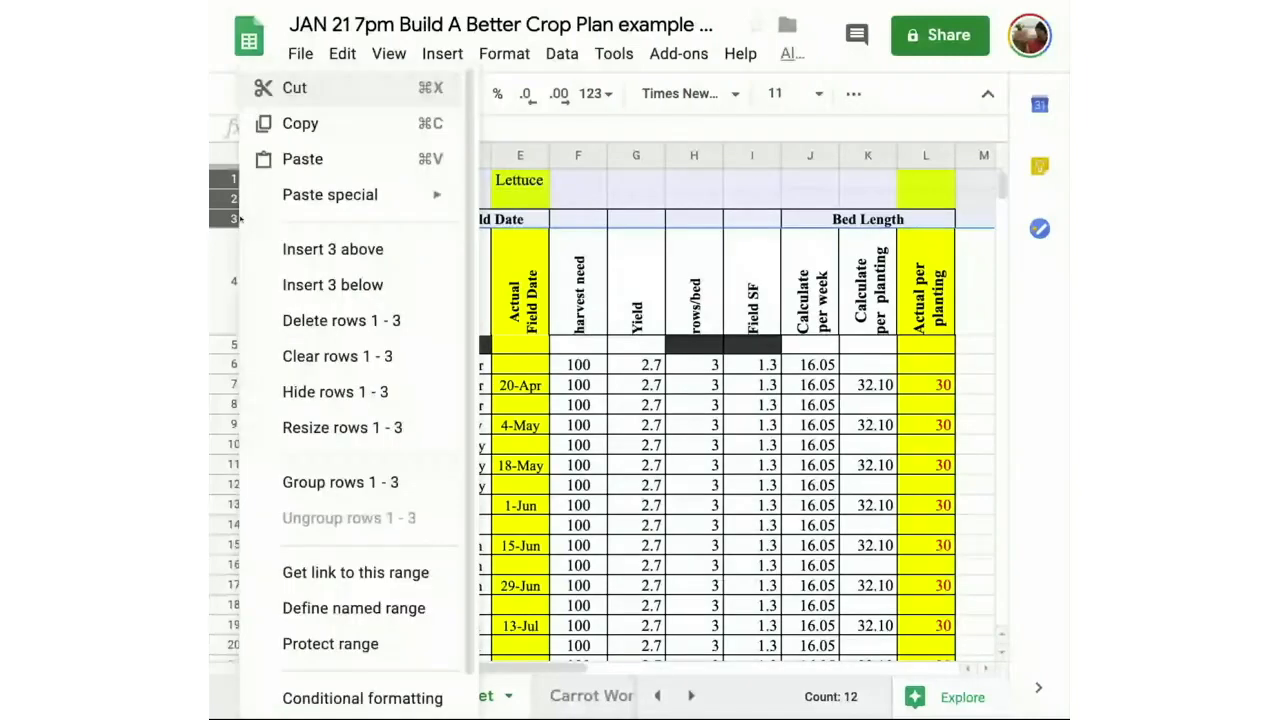
left_click(306, 319)
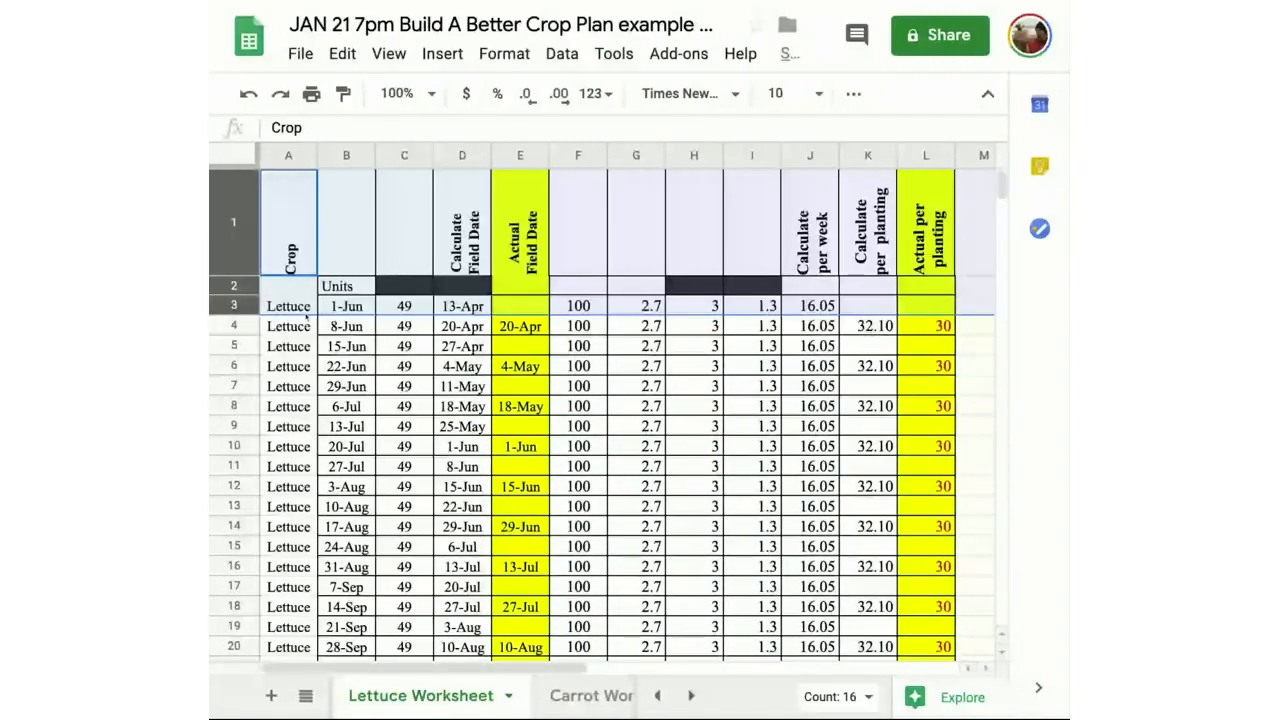
Undo the row deletion to check the merged Field Date and DTM heading cells, and redo it.
key("ctrl+z")
left_click(478, 227)
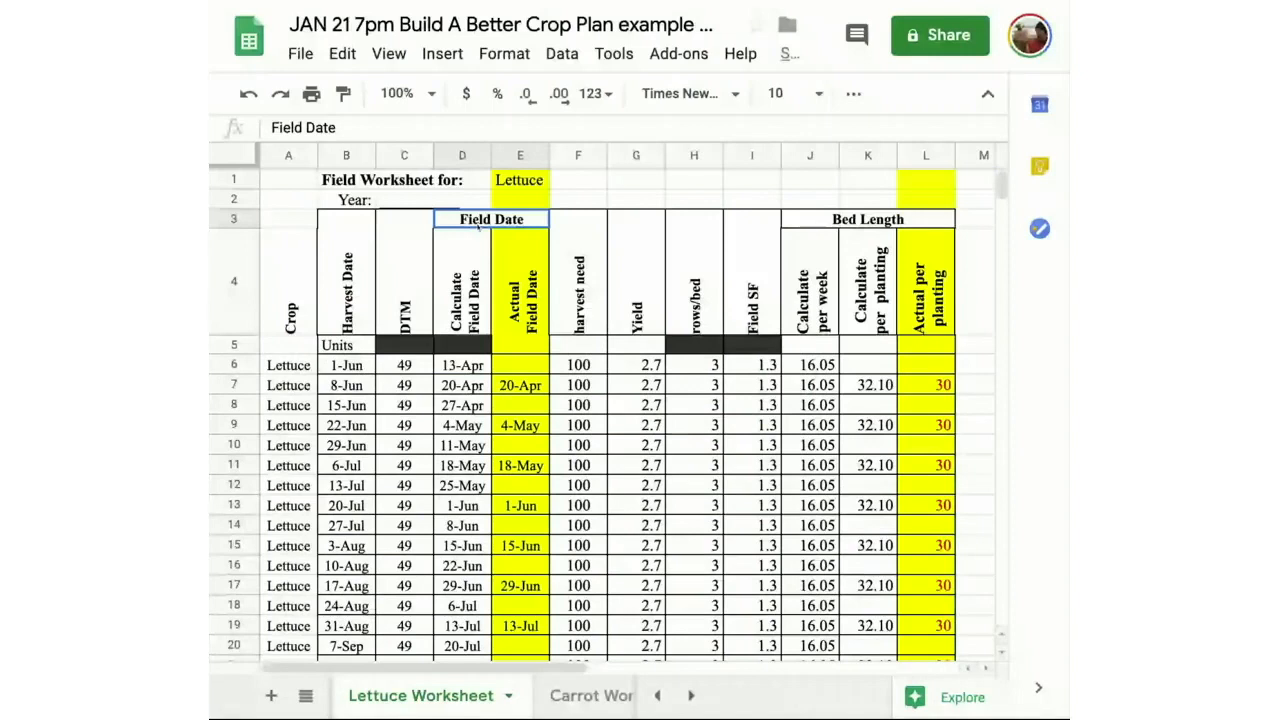
key("Left")
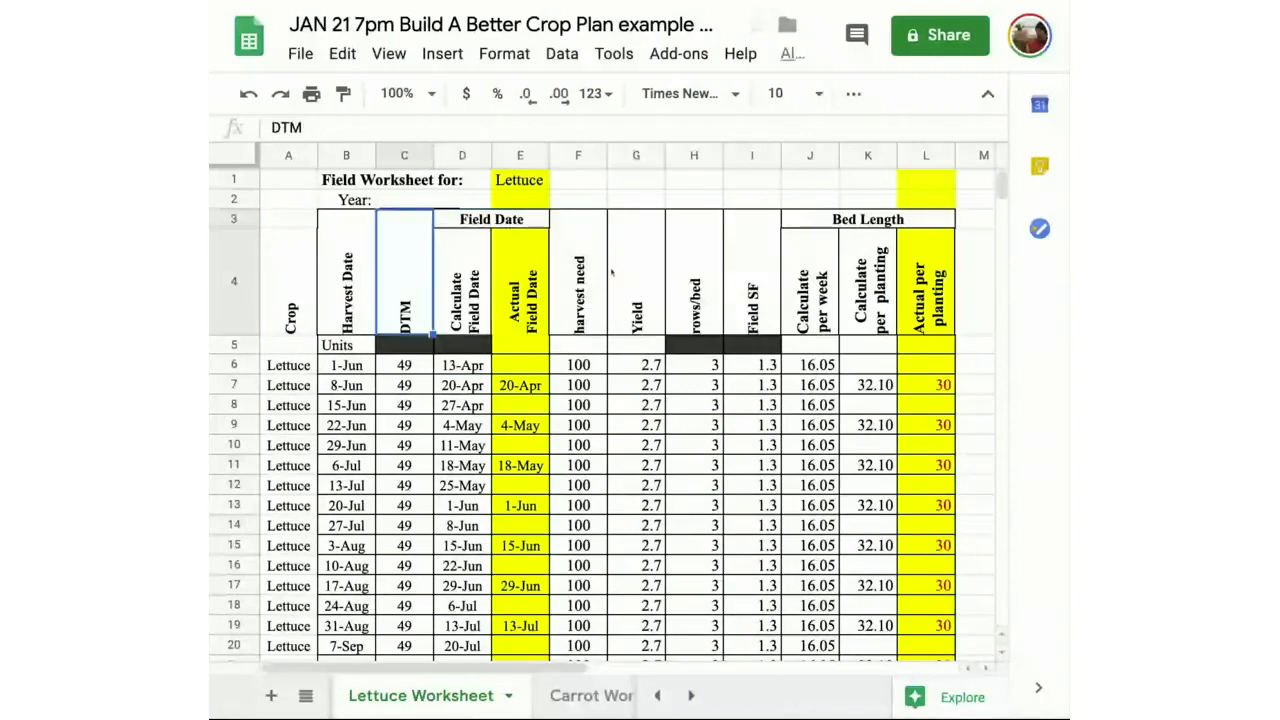
key("ctrl+y")
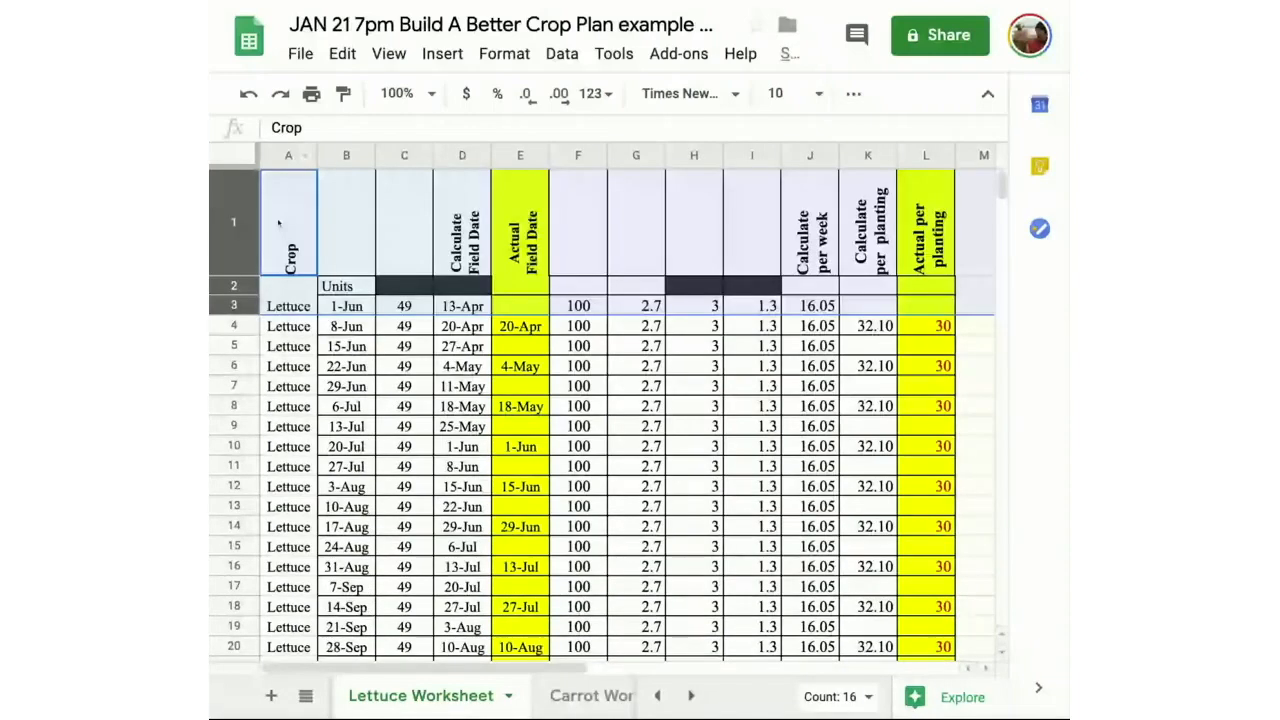
Check the heading cells in row 1 that lost their text, and return to the Planting Schedule.
left_click(391, 214)
left_click(334, 196)
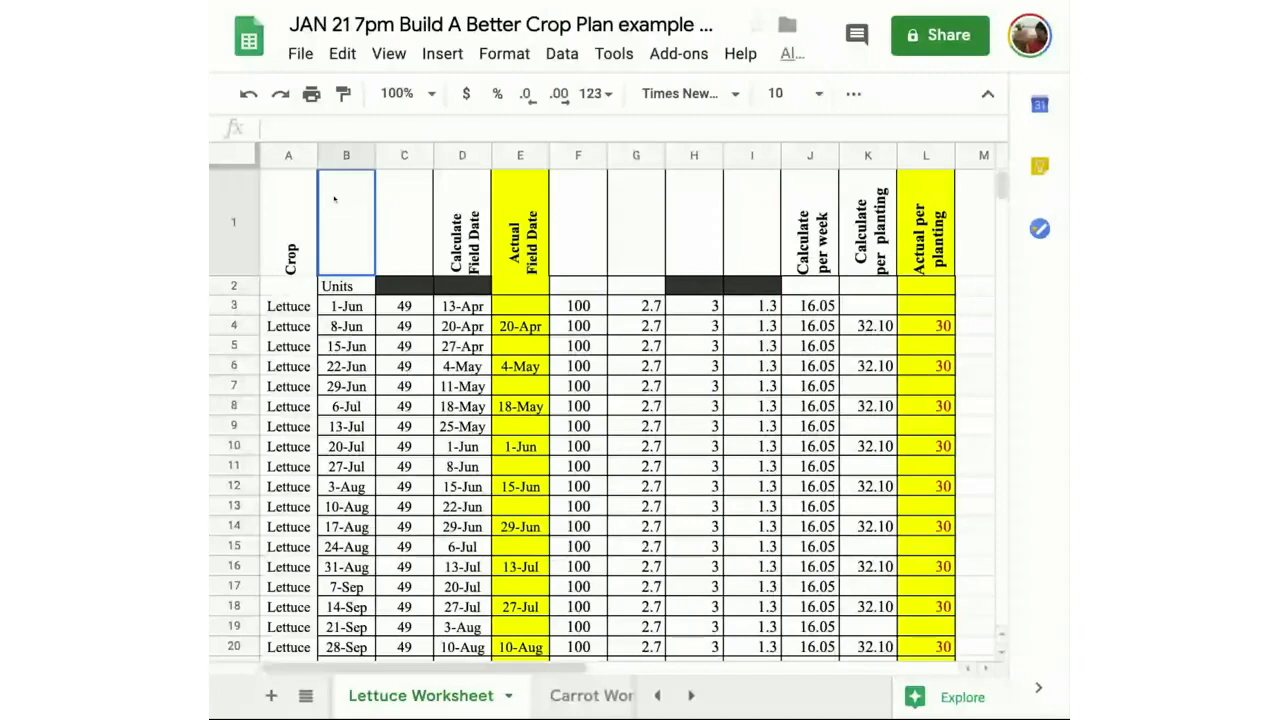
left_click_drag(335, 199, 404, 205)
left_click_drag(572, 218, 752, 218)
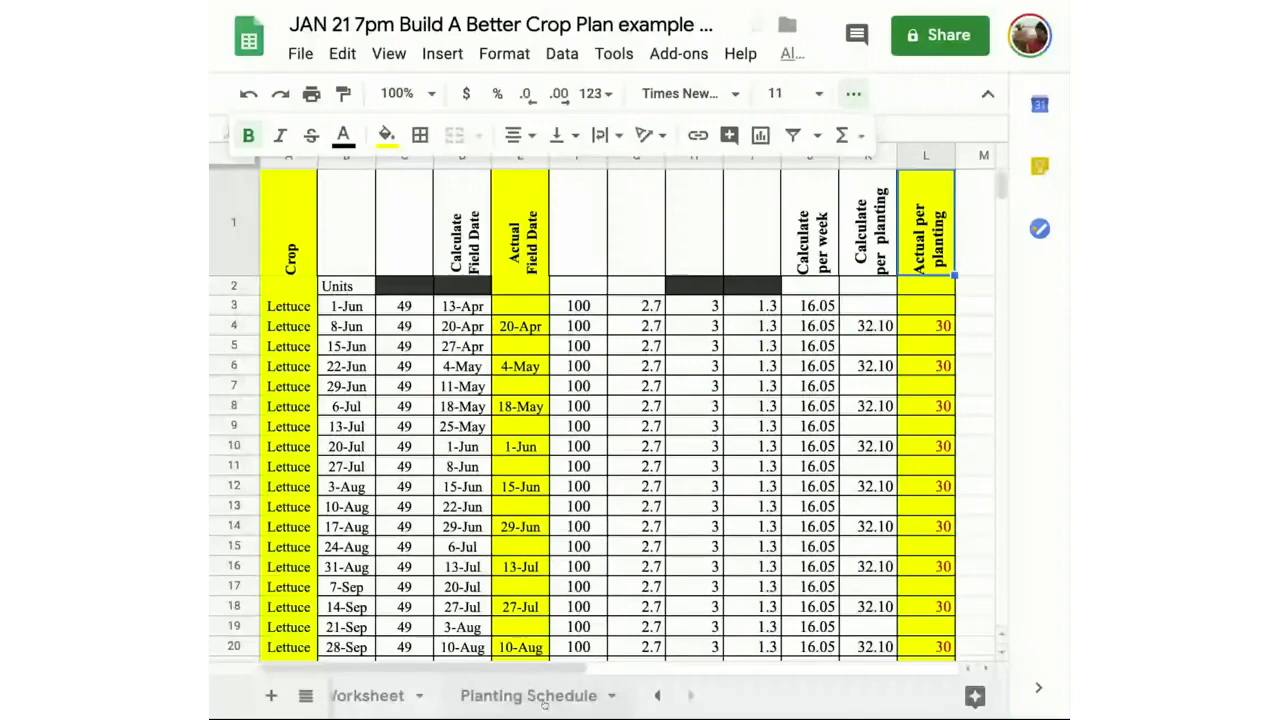
left_click(544, 700)
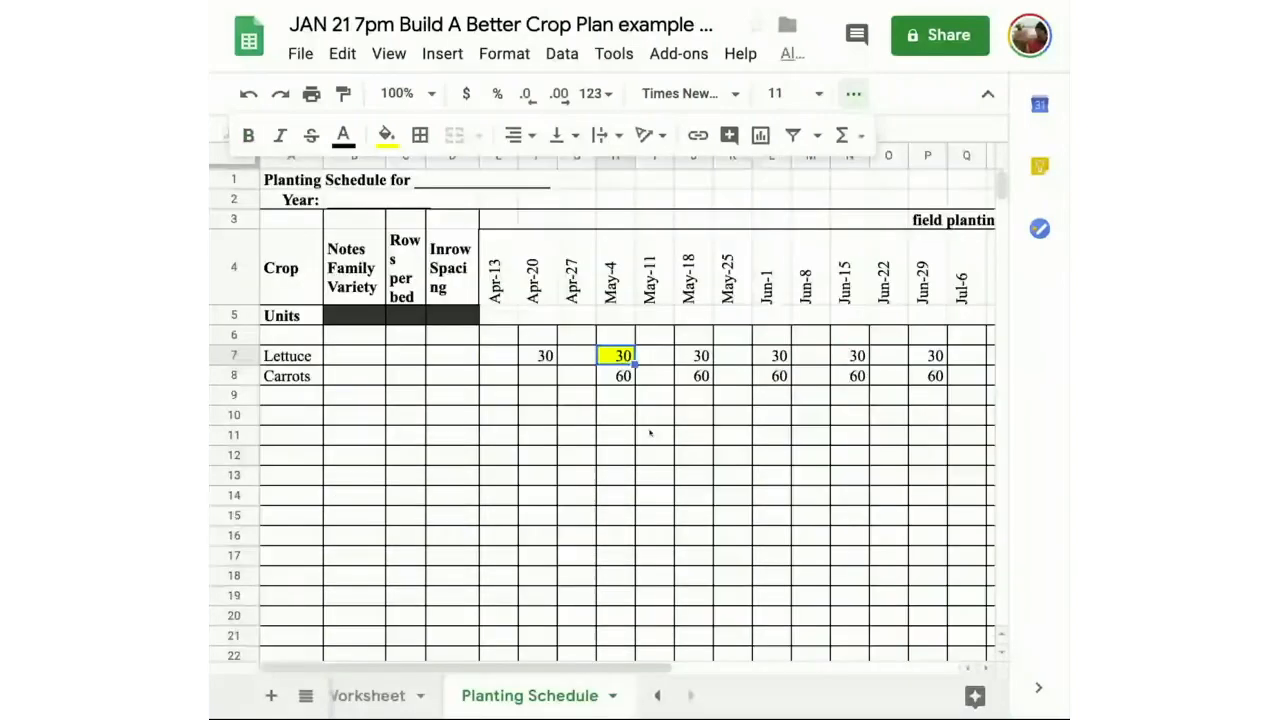
type("=sumifs(")
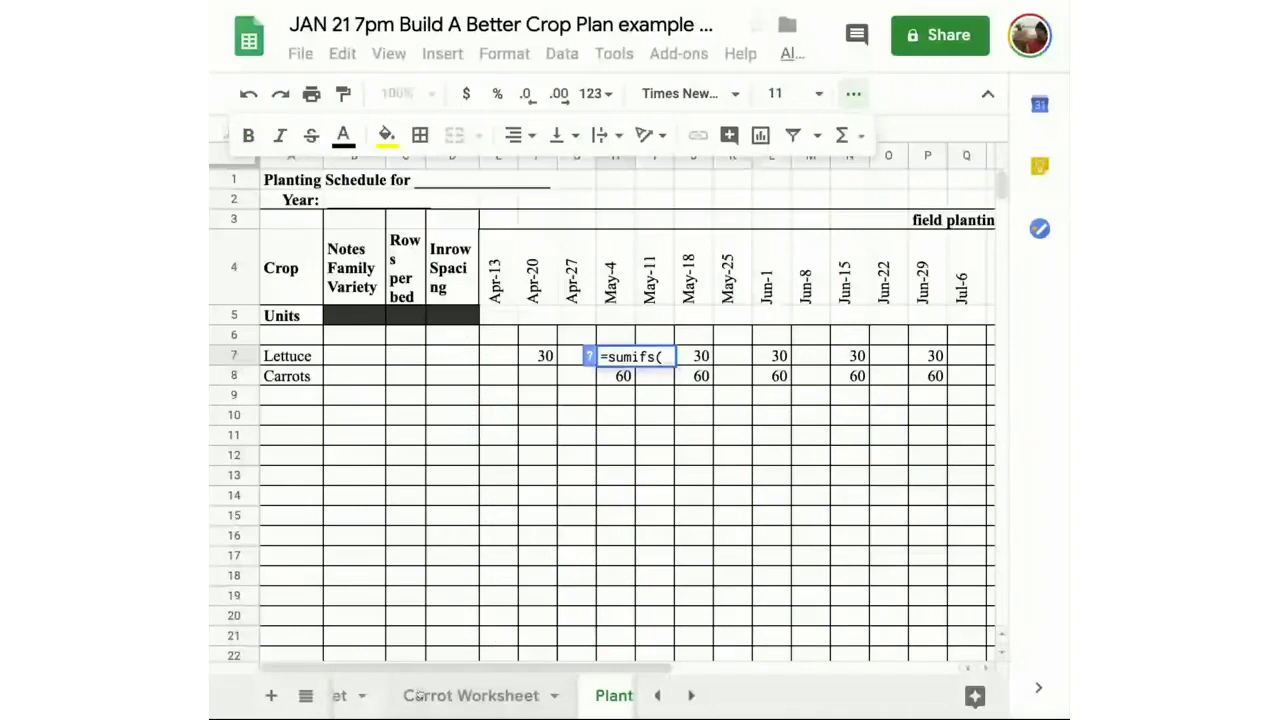
scroll(500, 695, "left", 3)
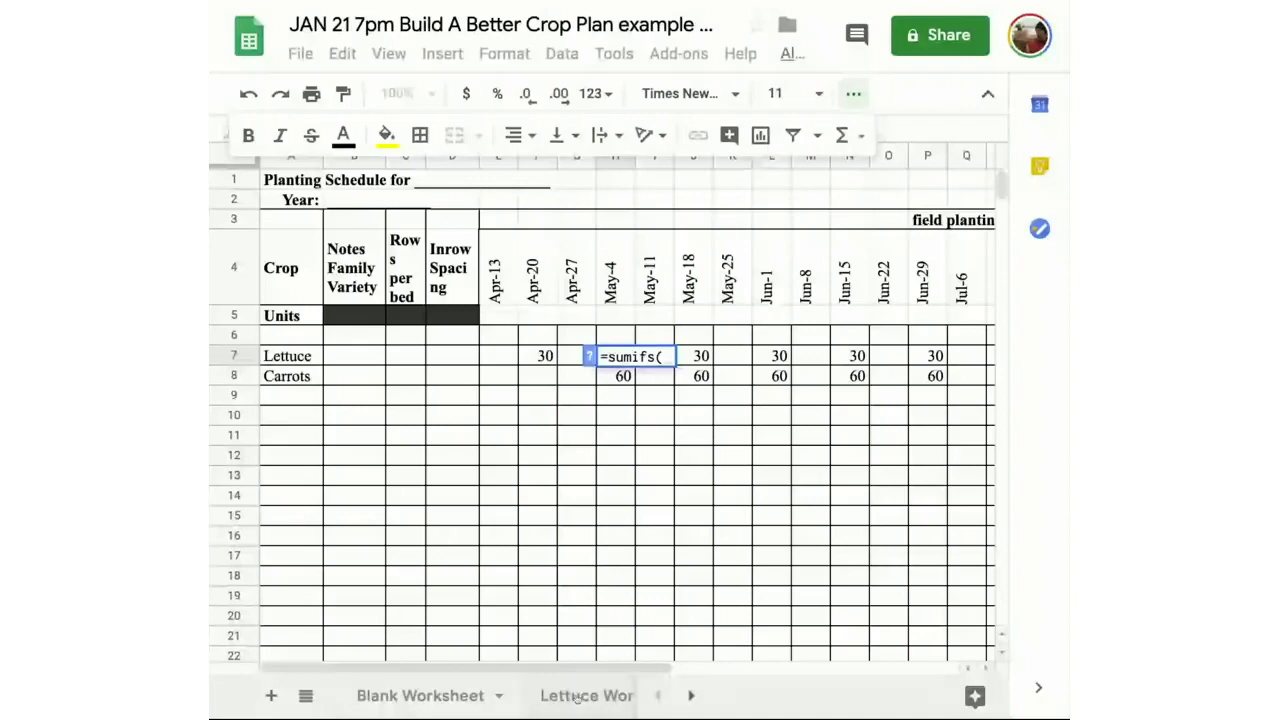
left_click(580, 695)
left_click(926, 155)
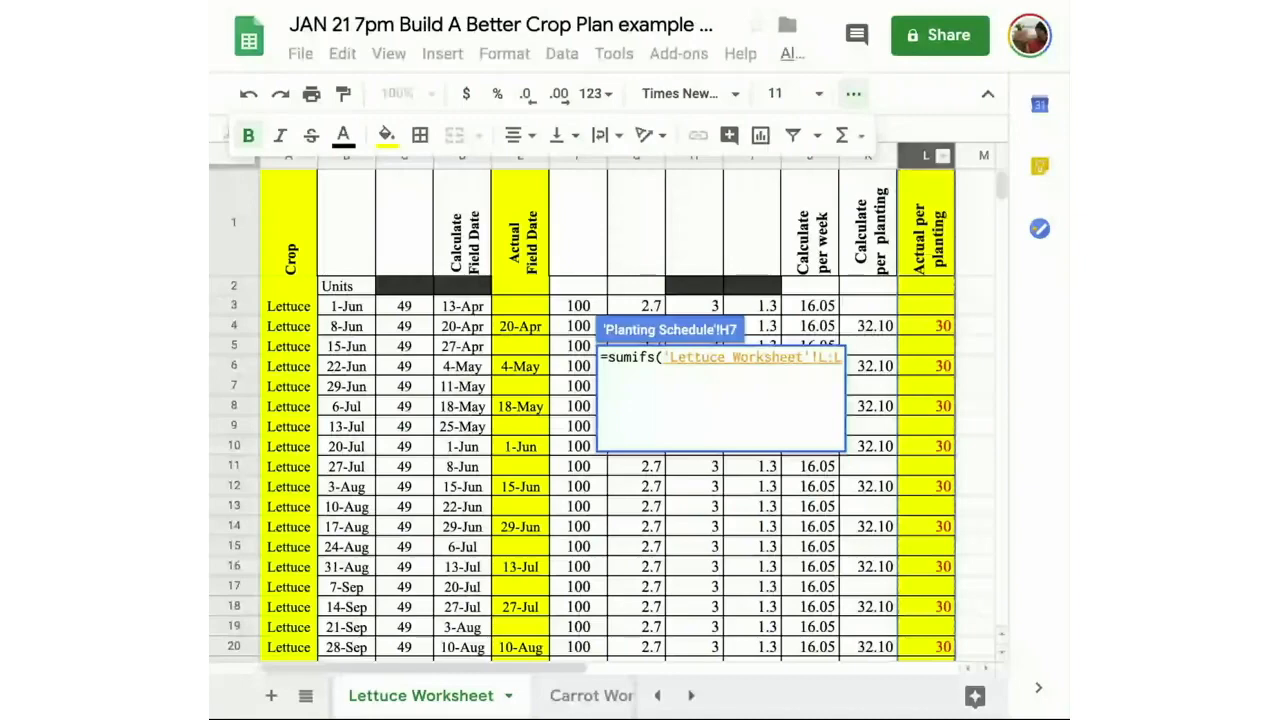
key("Return")
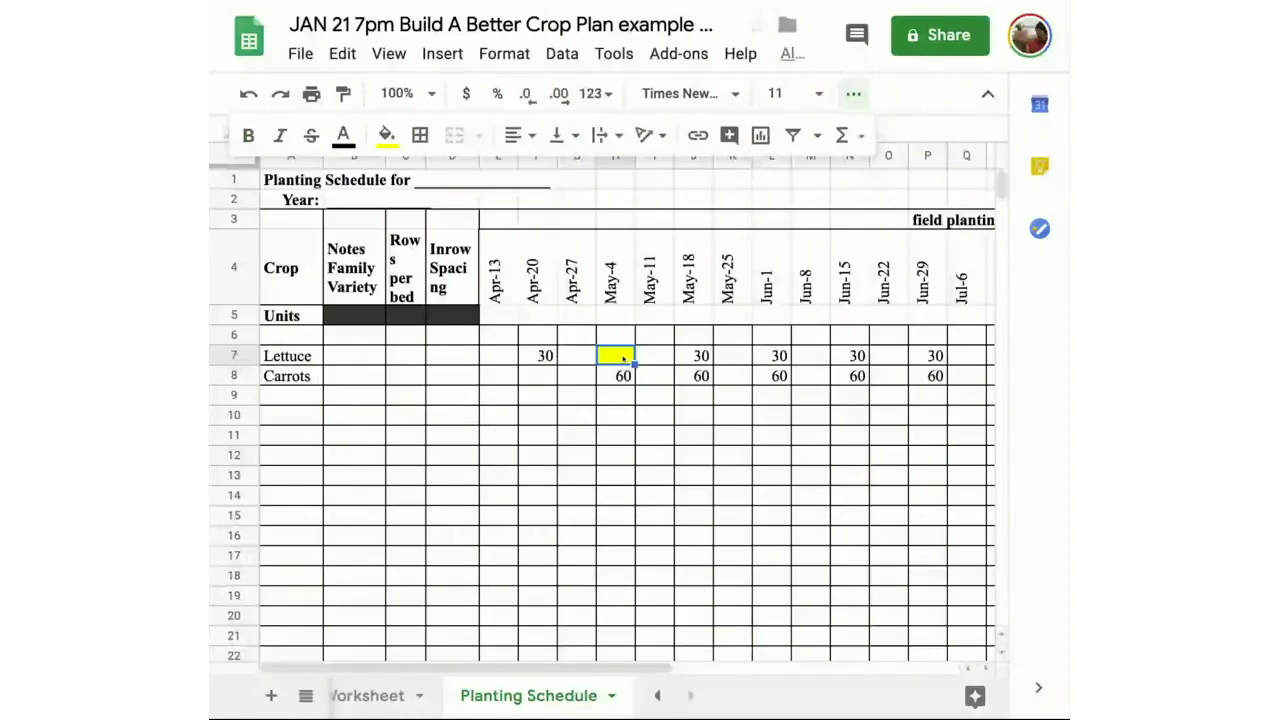
type("=sumifs(")
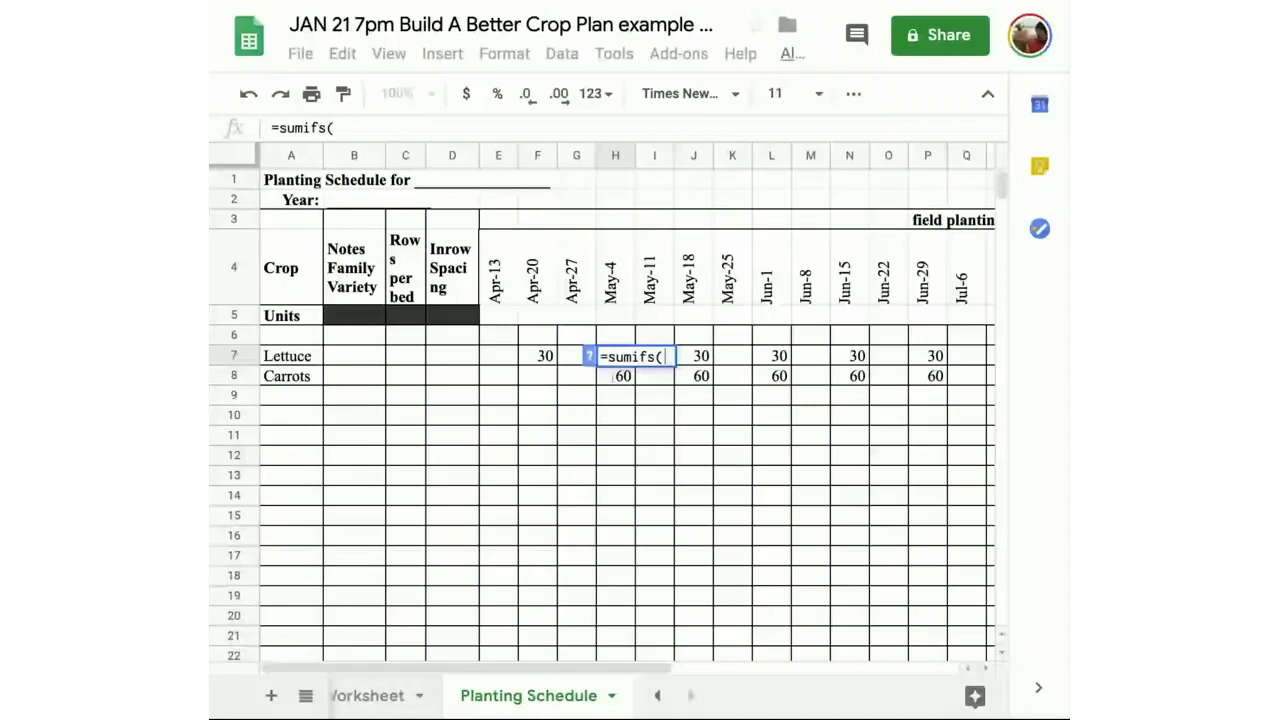
scroll(463, 701, "left", 5)
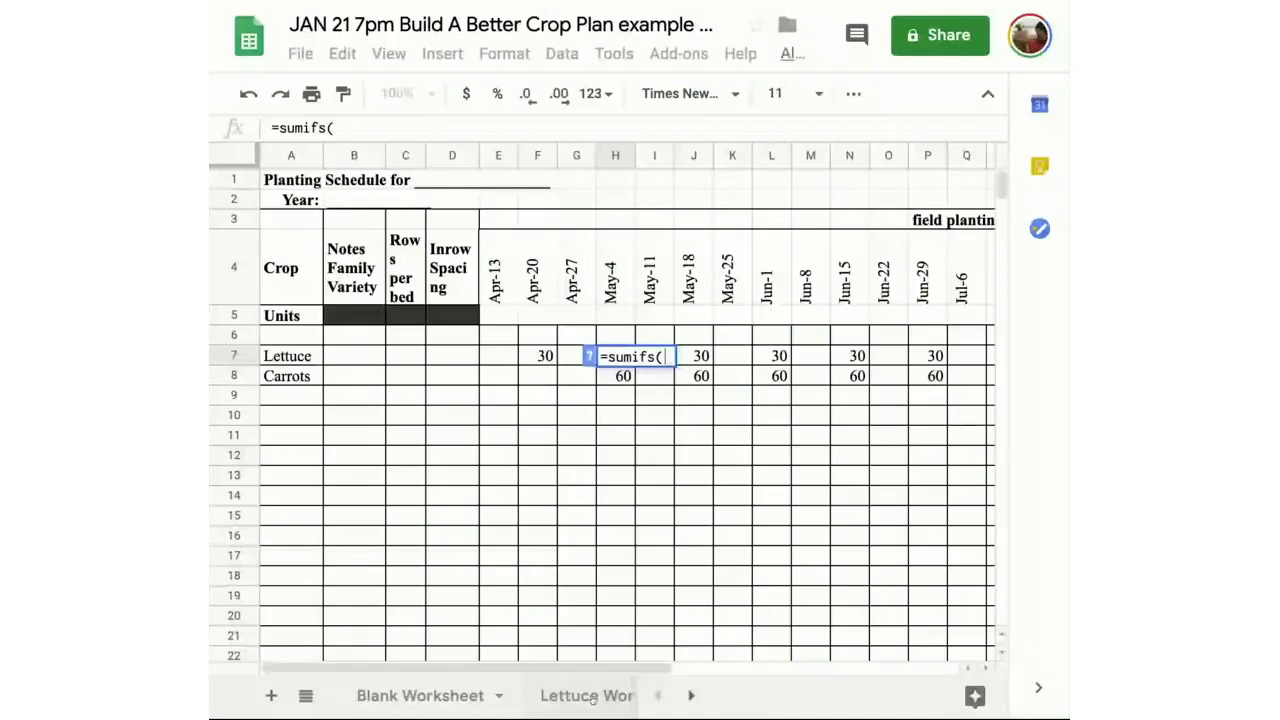
left_click(589, 696)
left_click(925, 156)
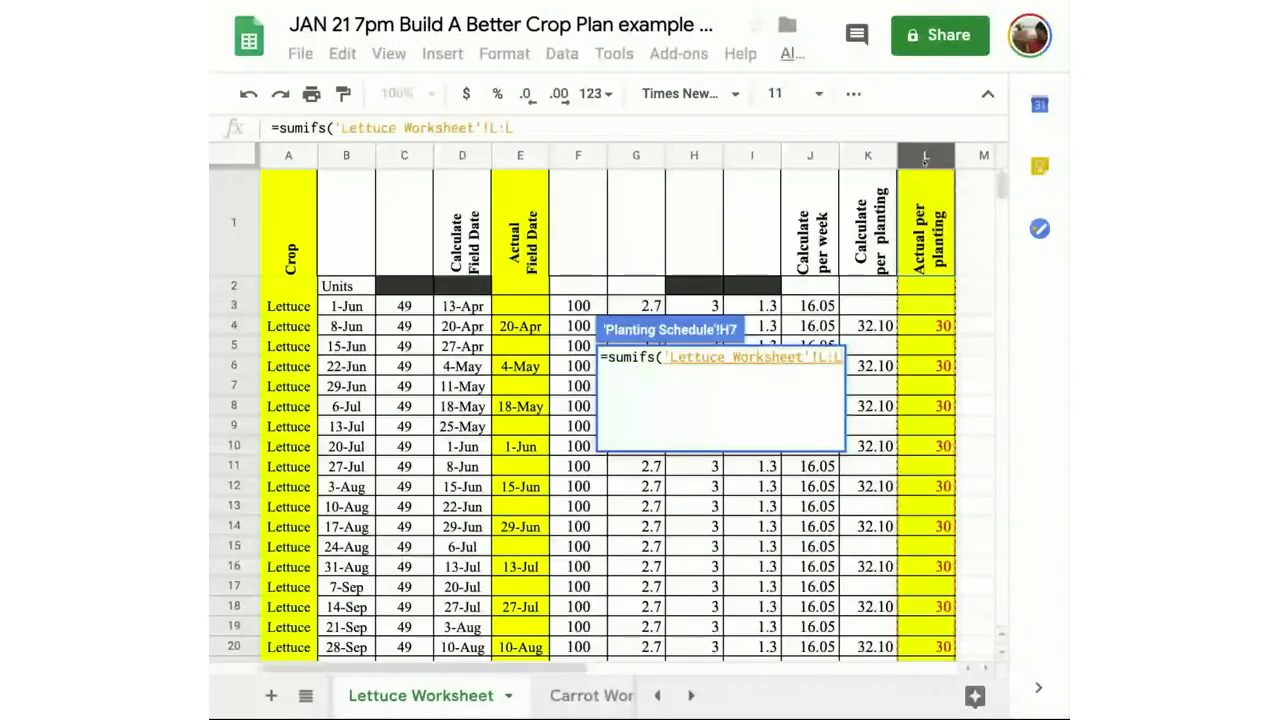
type(",")
left_click(288, 156)
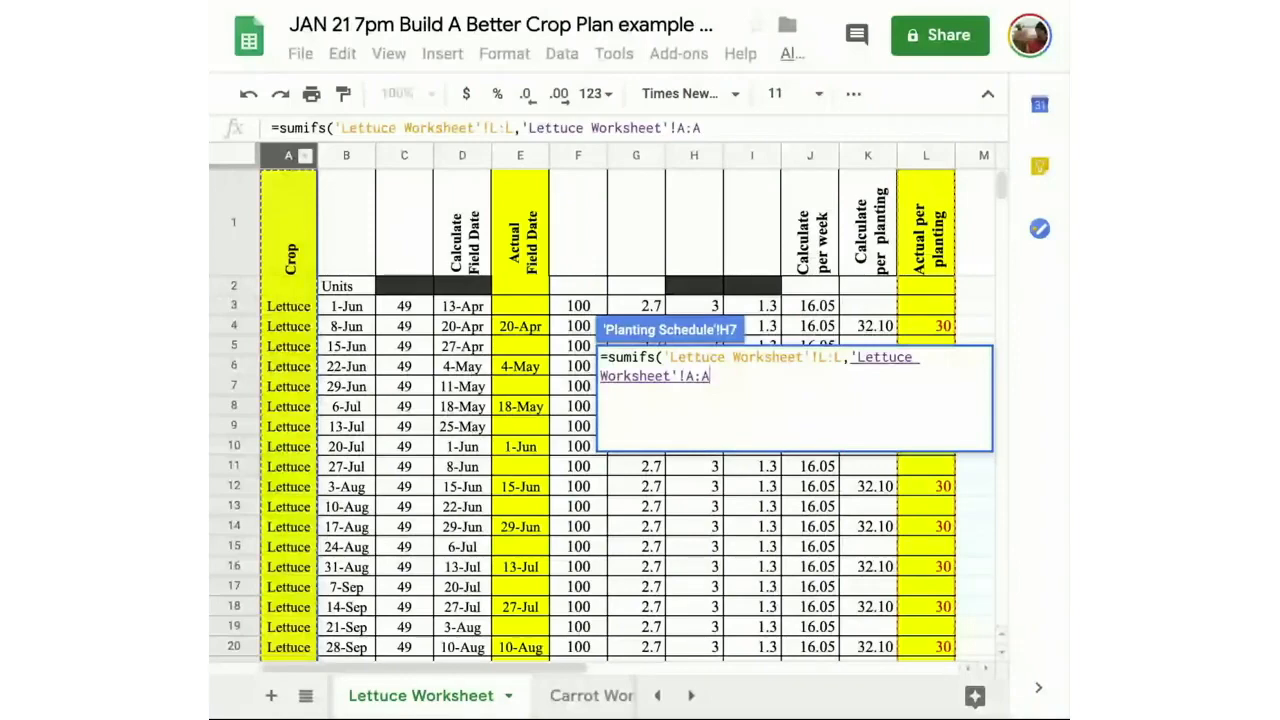
left_click(535, 699)
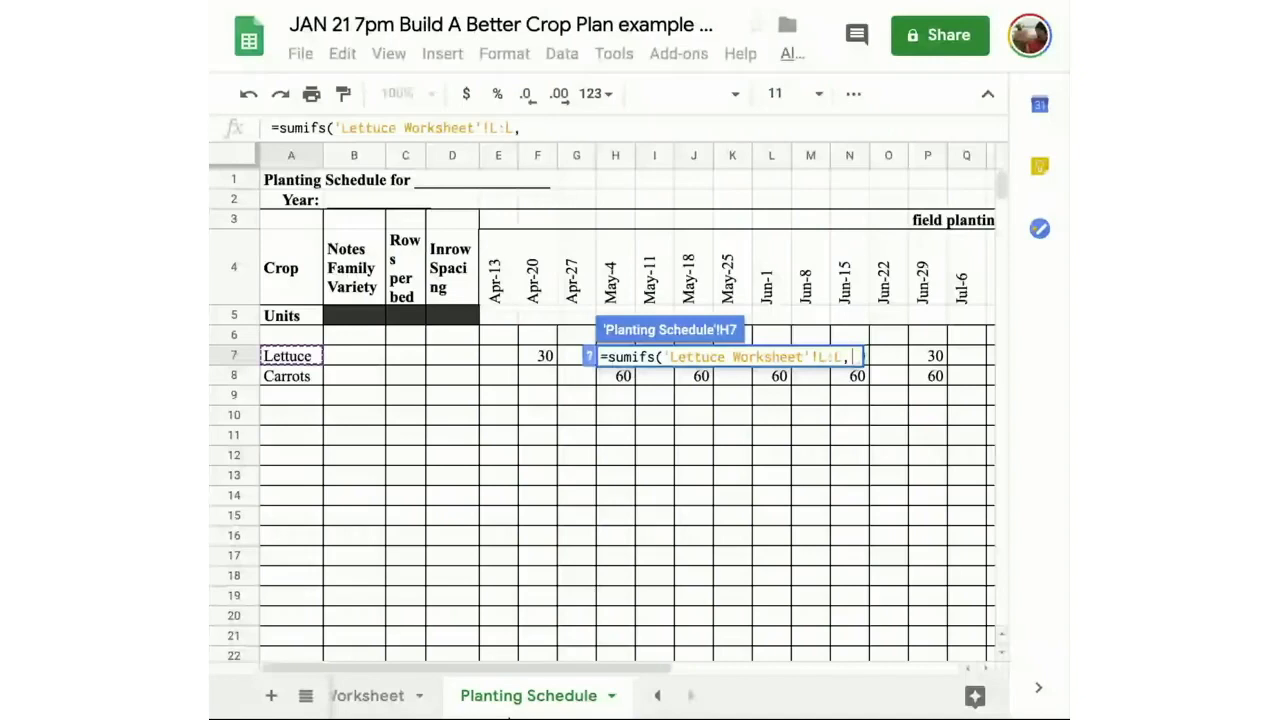
scroll(515, 694, "left", 4)
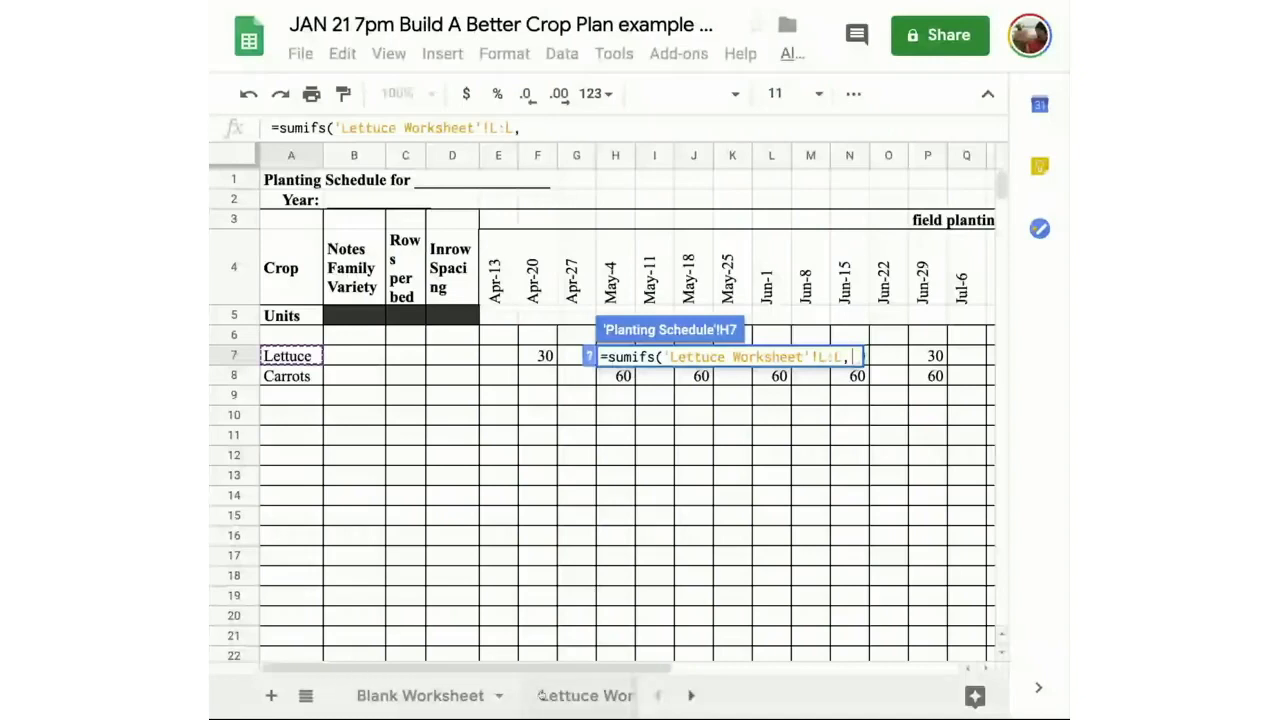
key("ctrl+z")
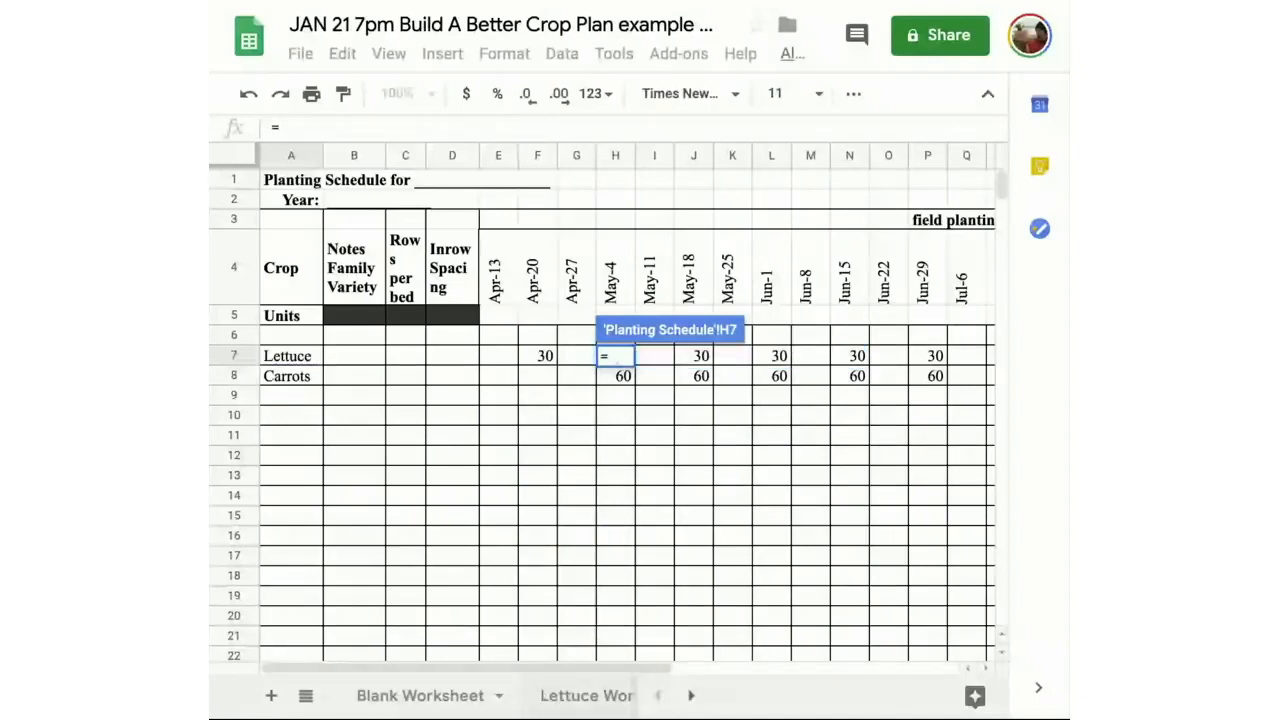
Start a SUMIFS formula in Planting Schedule cell H7 that sums 'Lettuce Worksheet'!L:L where 'Lettuce Worksheet'!A:A matches A7.
key("ctrl+y")
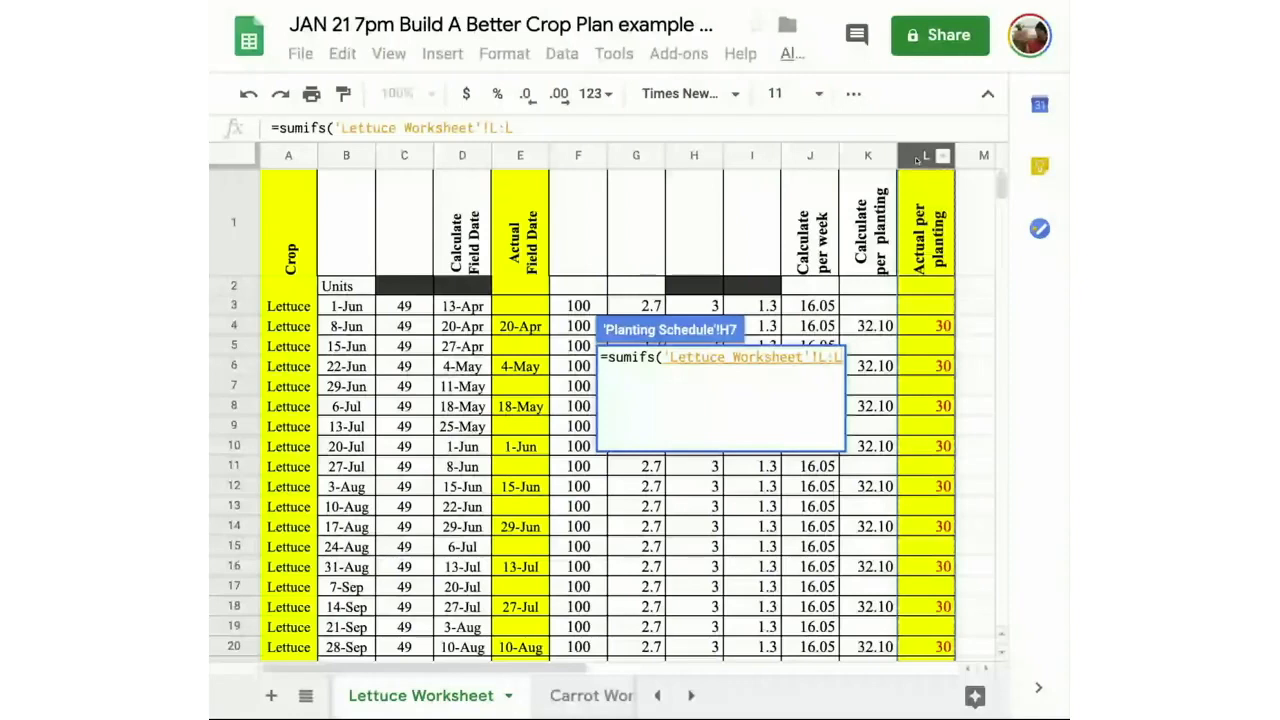
type(",")
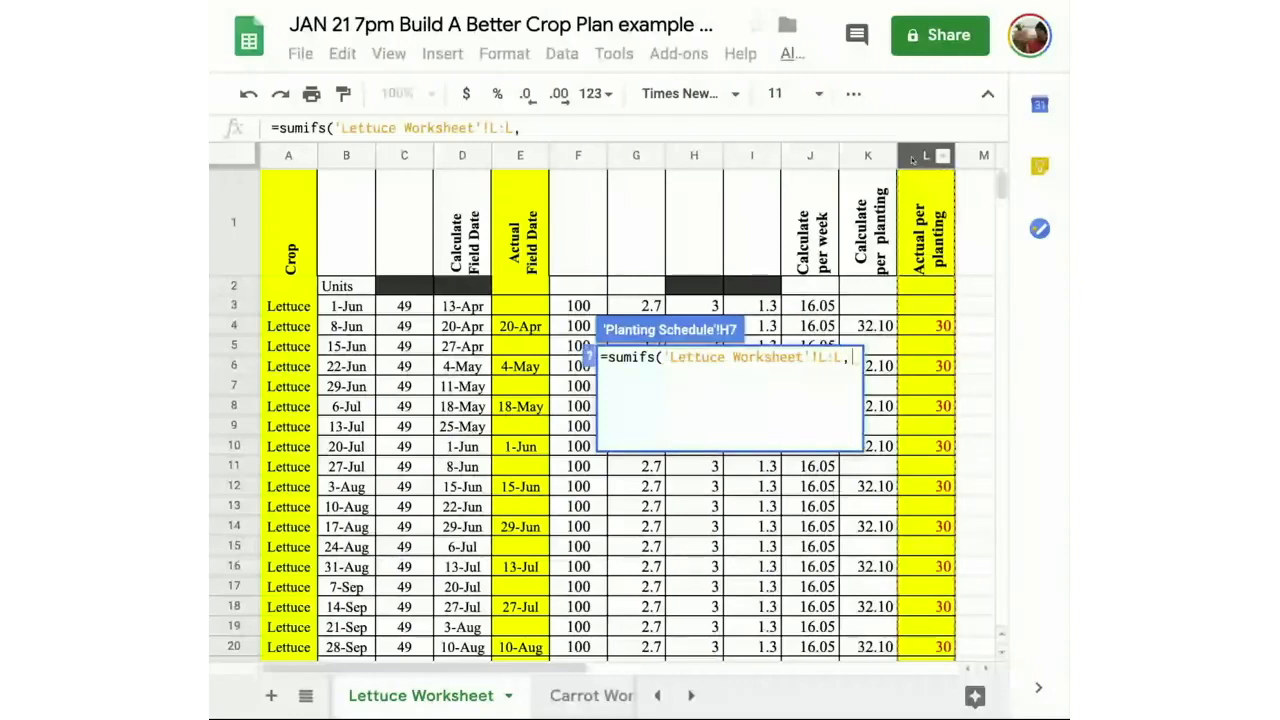
left_click(287, 155)
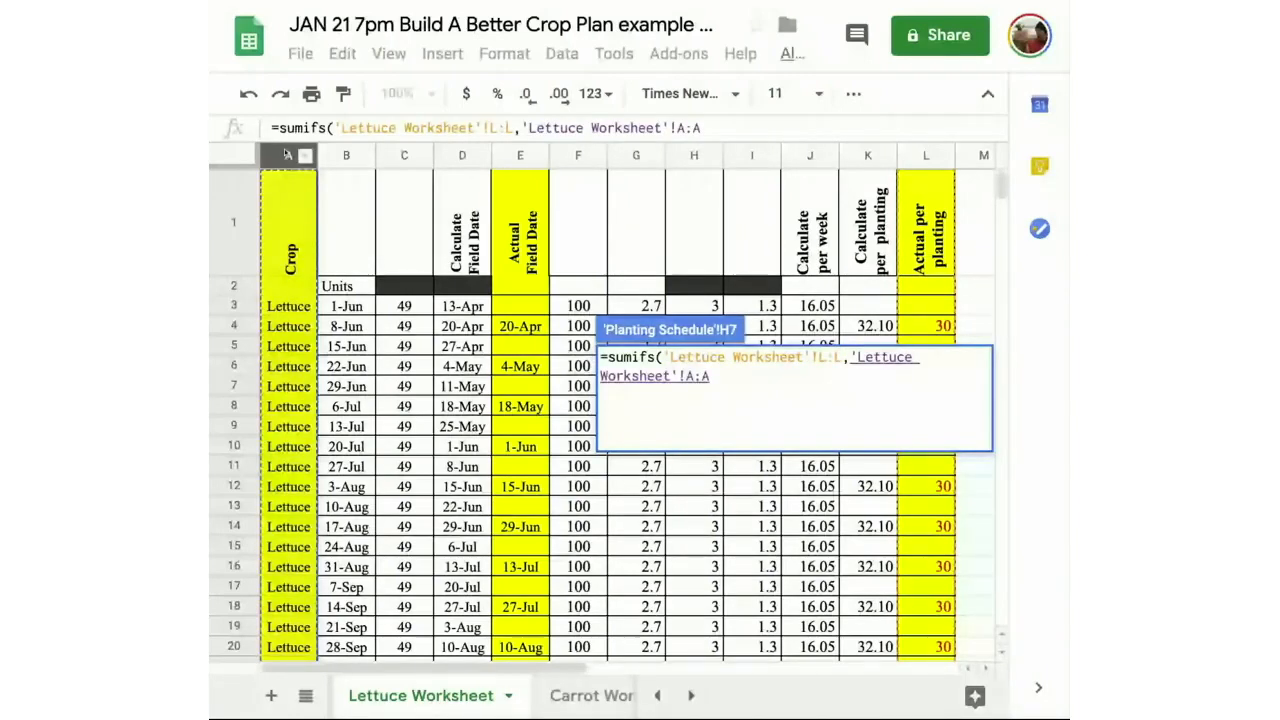
type(",")
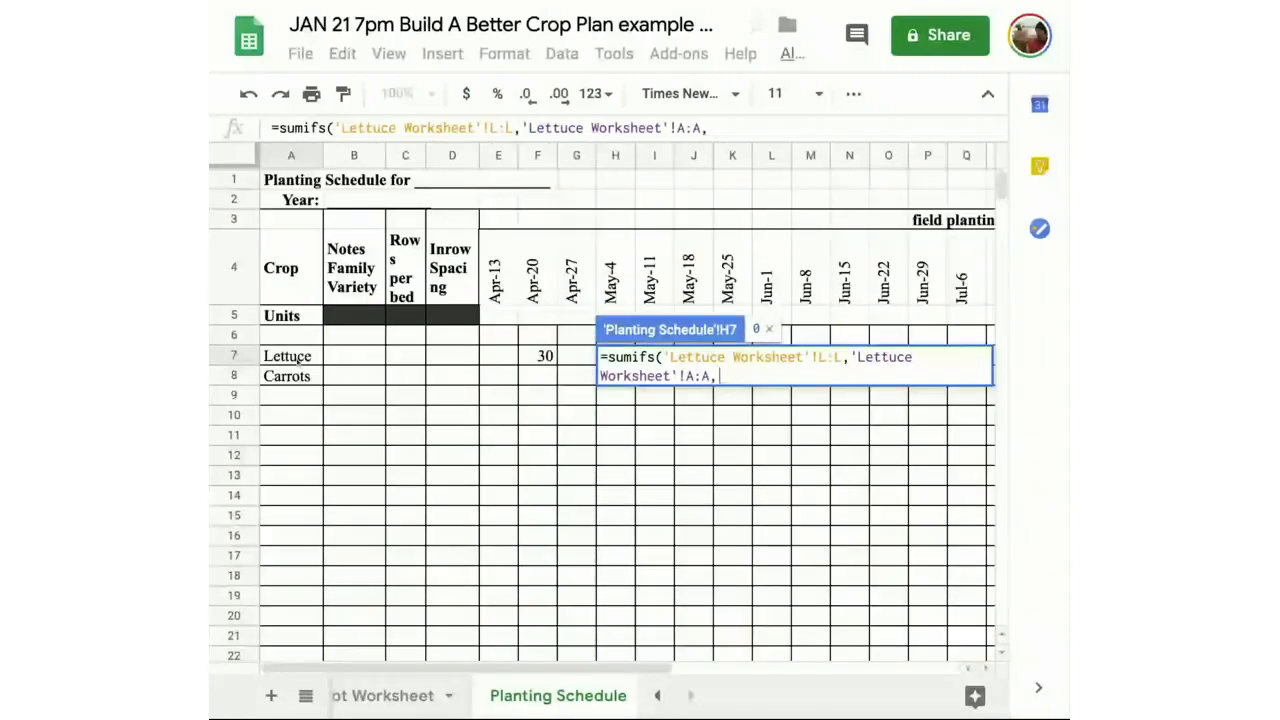
left_click(299, 360)
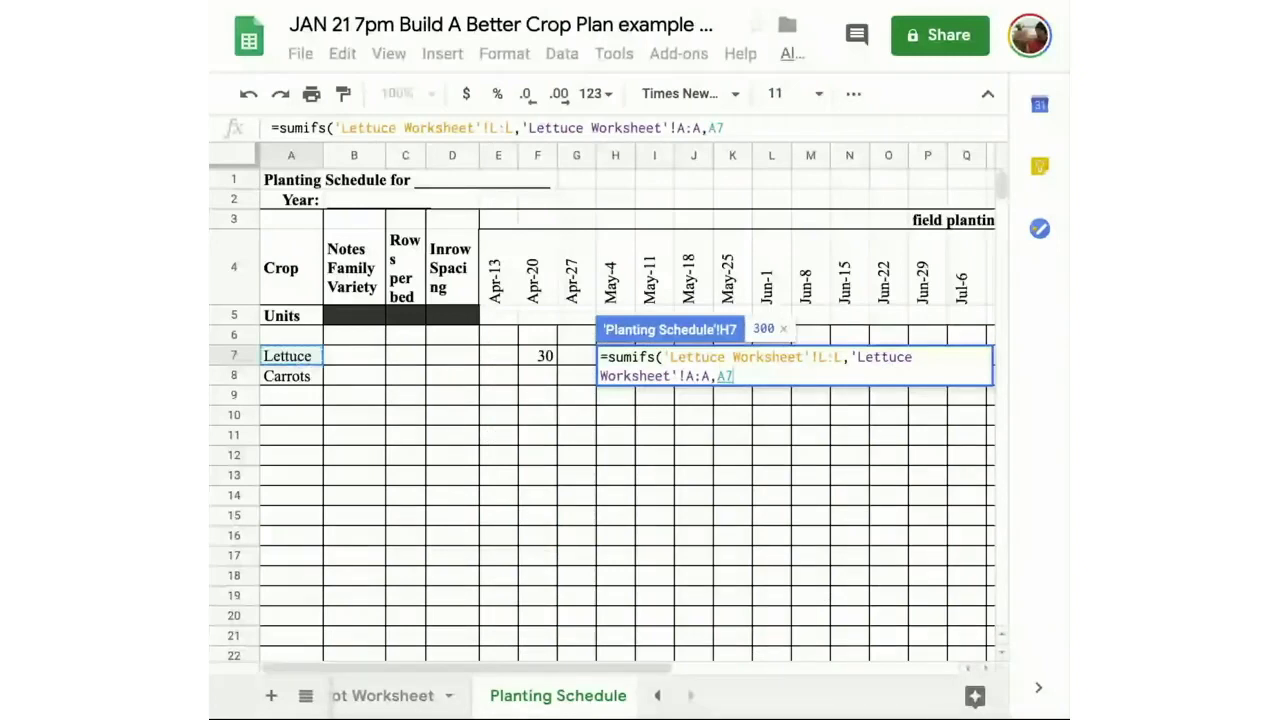
Add 'Lettuce Worksheet'!E:E matching H4 as the second criterion and complete the SUMIFS formula.
type(",'Lettuce Worksheet'!E:E,")
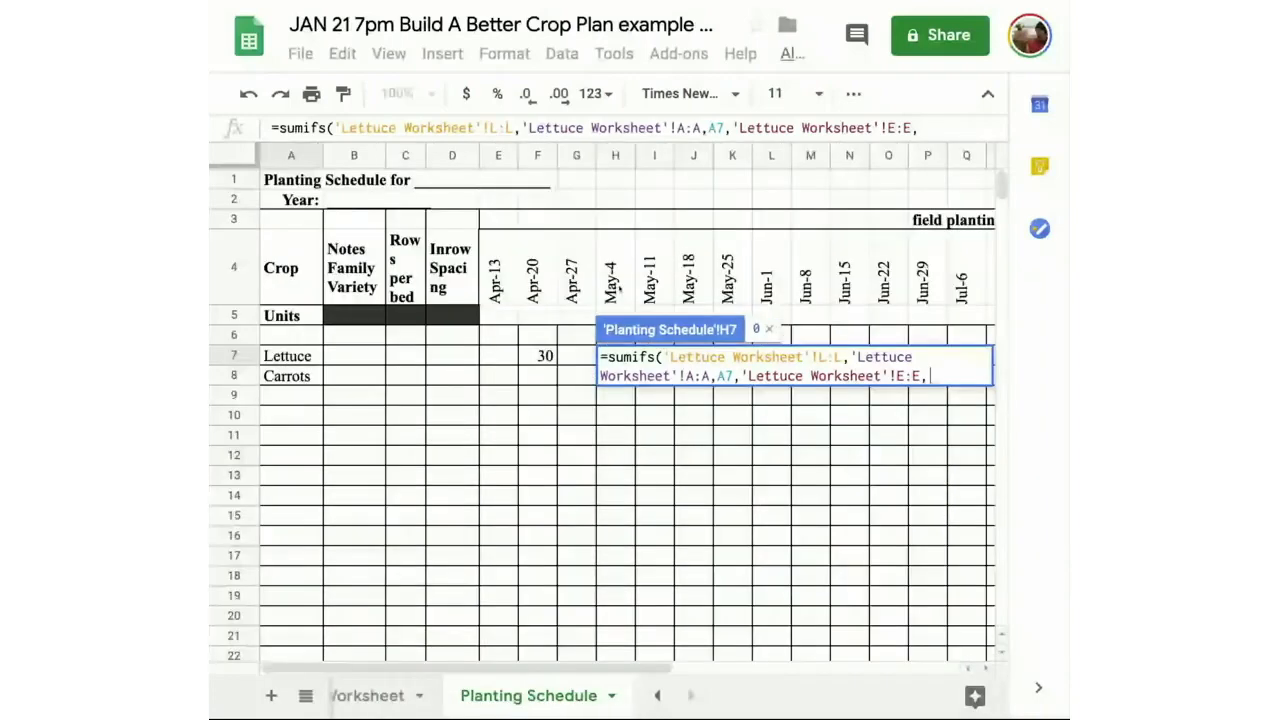
left_click(616, 286)
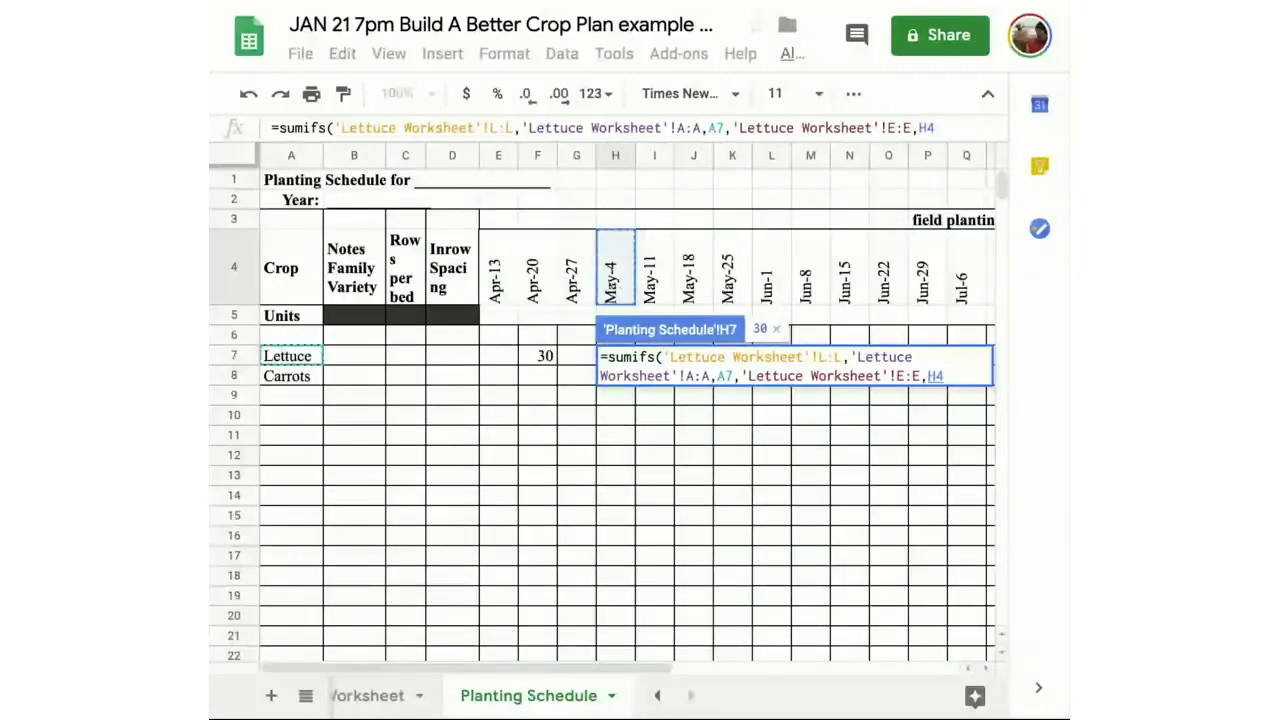
type(")")
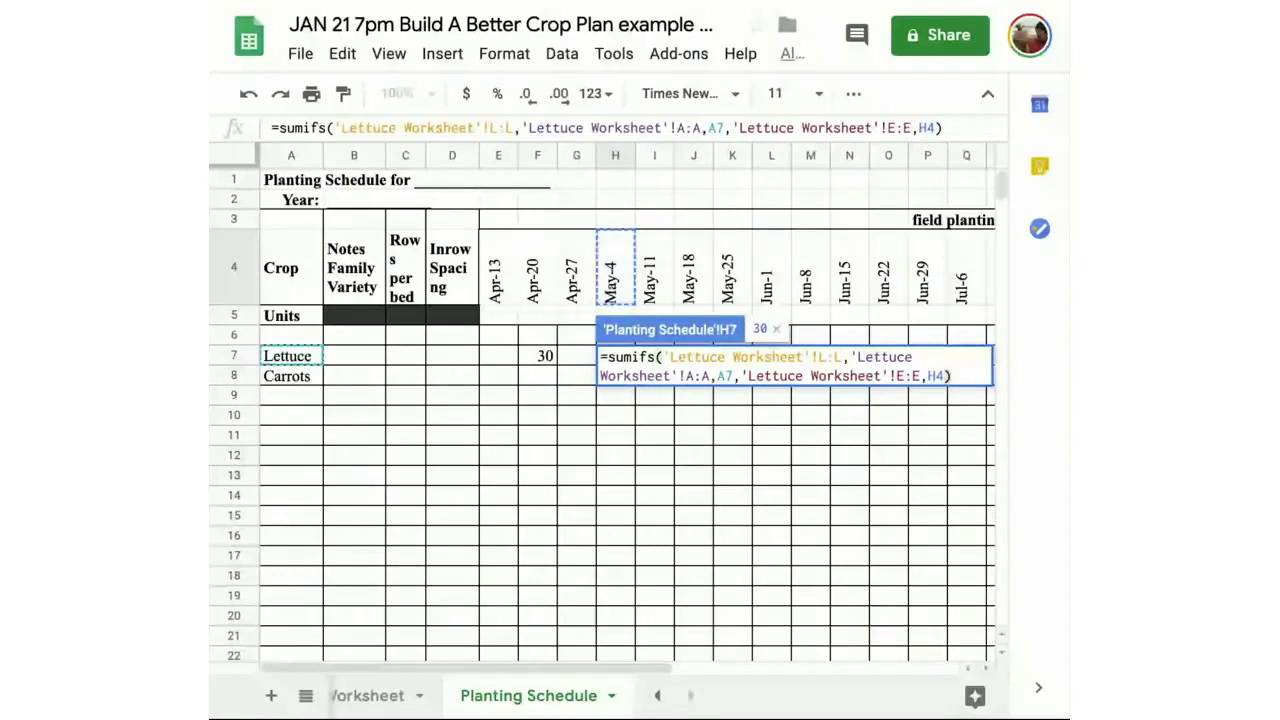
key("Return")
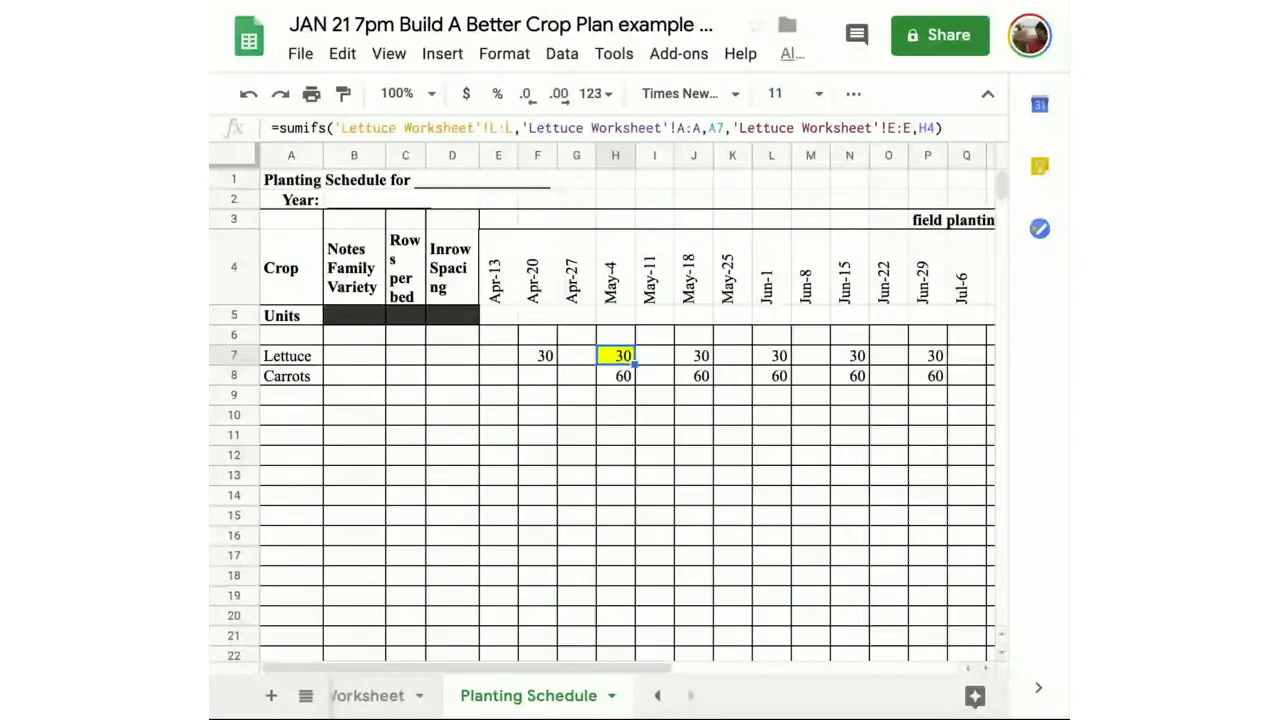
Set the actual per planting for the 4-May lettuce planting (L6) to 65 in the Lettuce Worksheet and return to the Planting Schedule.
left_click(493, 697)
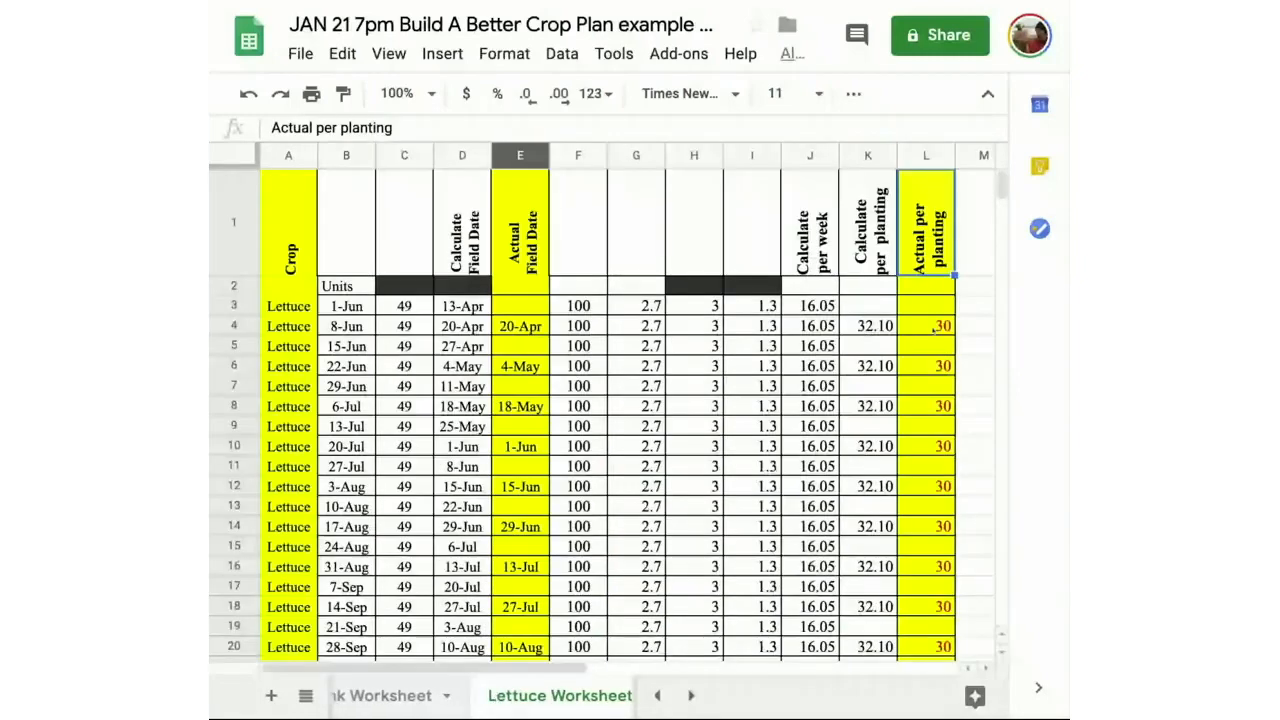
left_click(234, 366)
left_click(940, 366)
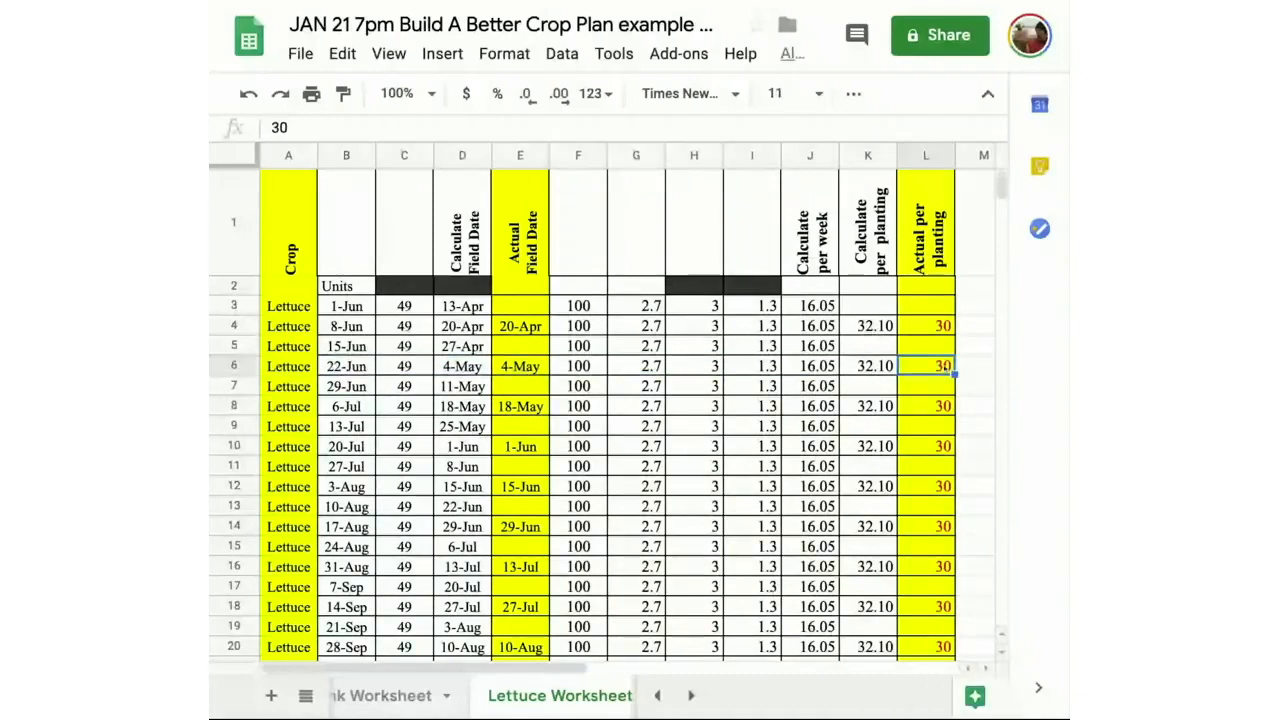
type("65")
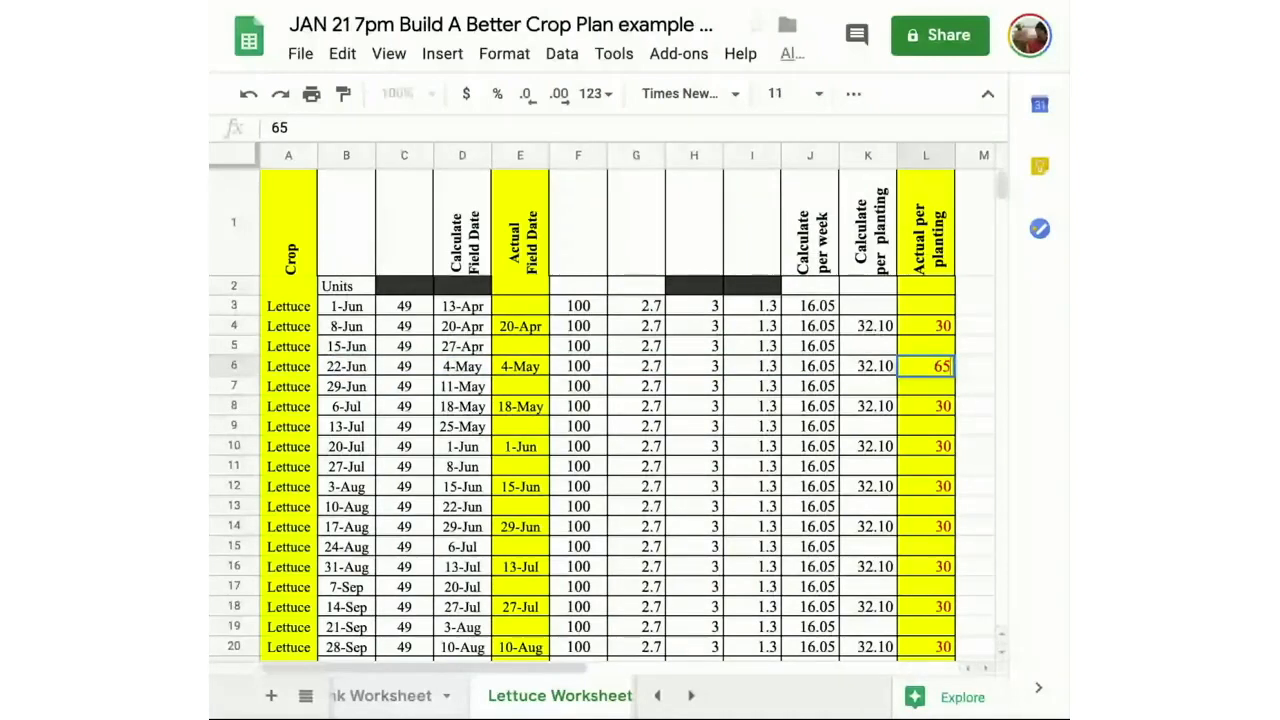
key("Return")
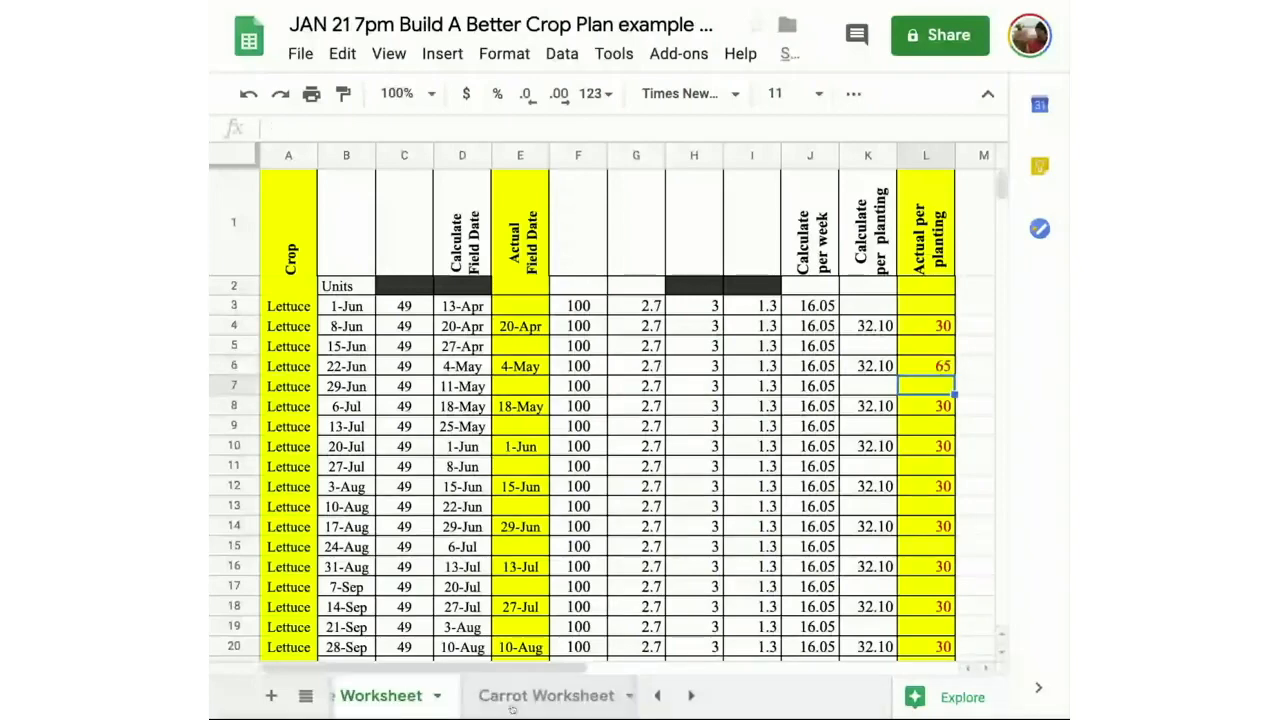
scroll(512, 709, "right", 2)
left_click(512, 709)
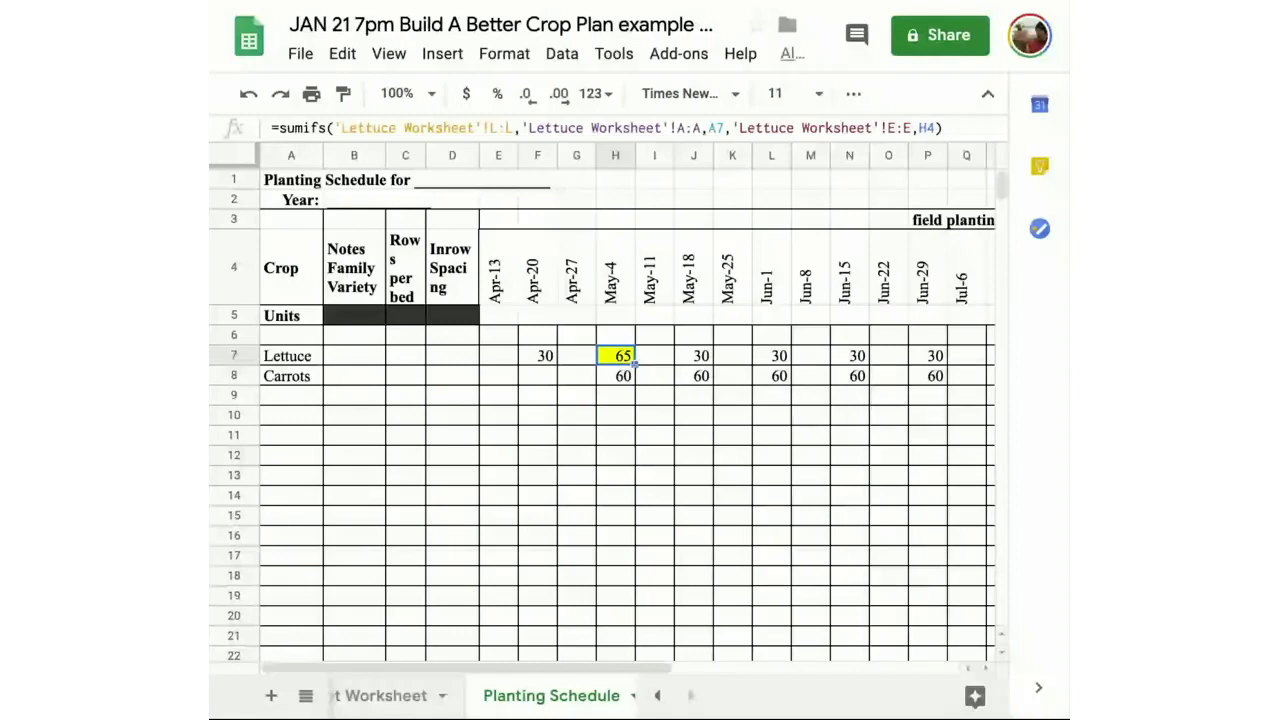
Fill the H7 formula across row 7 and make its Lettuce Worksheet L:L and A:A references absolute in H7.
left_click_drag(634, 365, 987, 365)
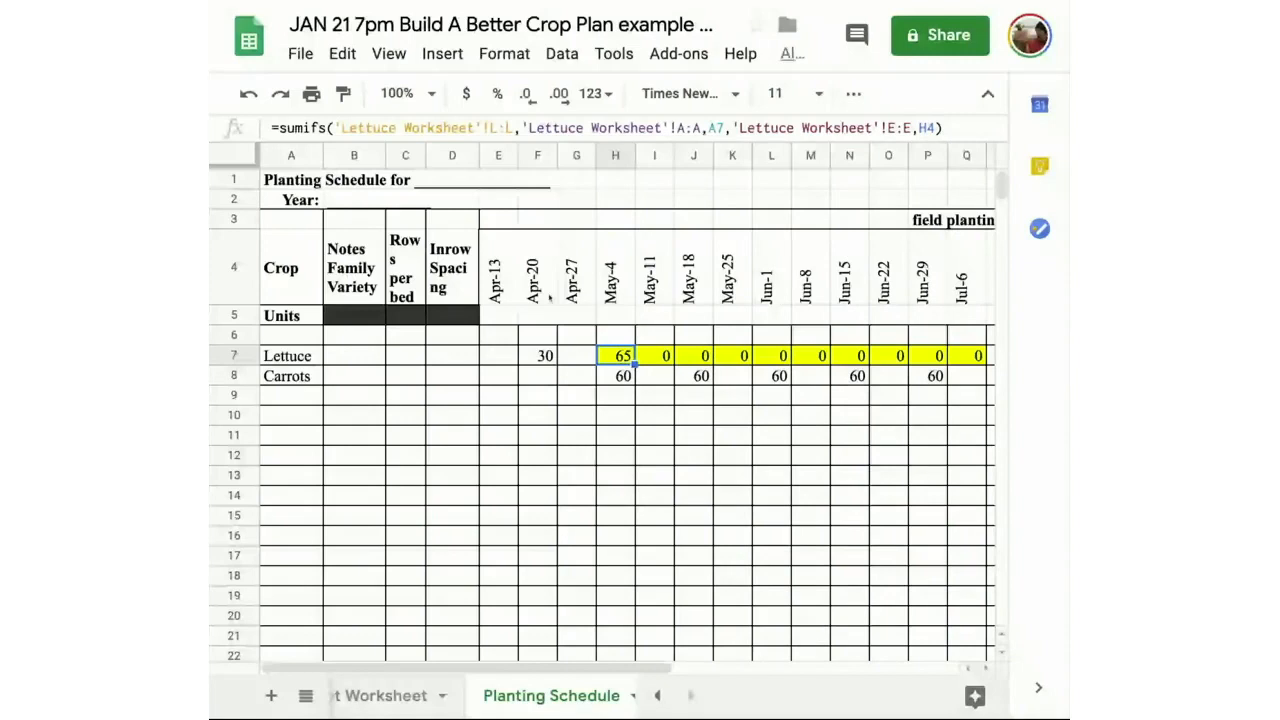
left_click(507, 128)
key("F4")
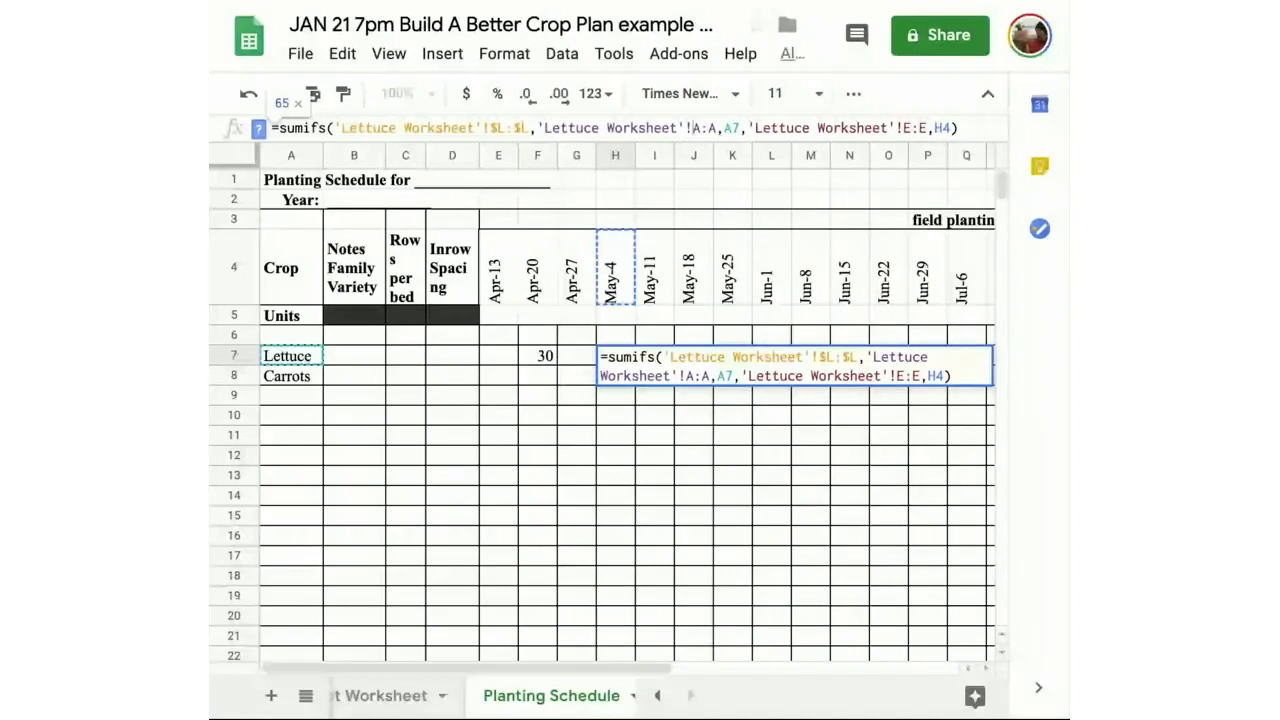
key("F4")
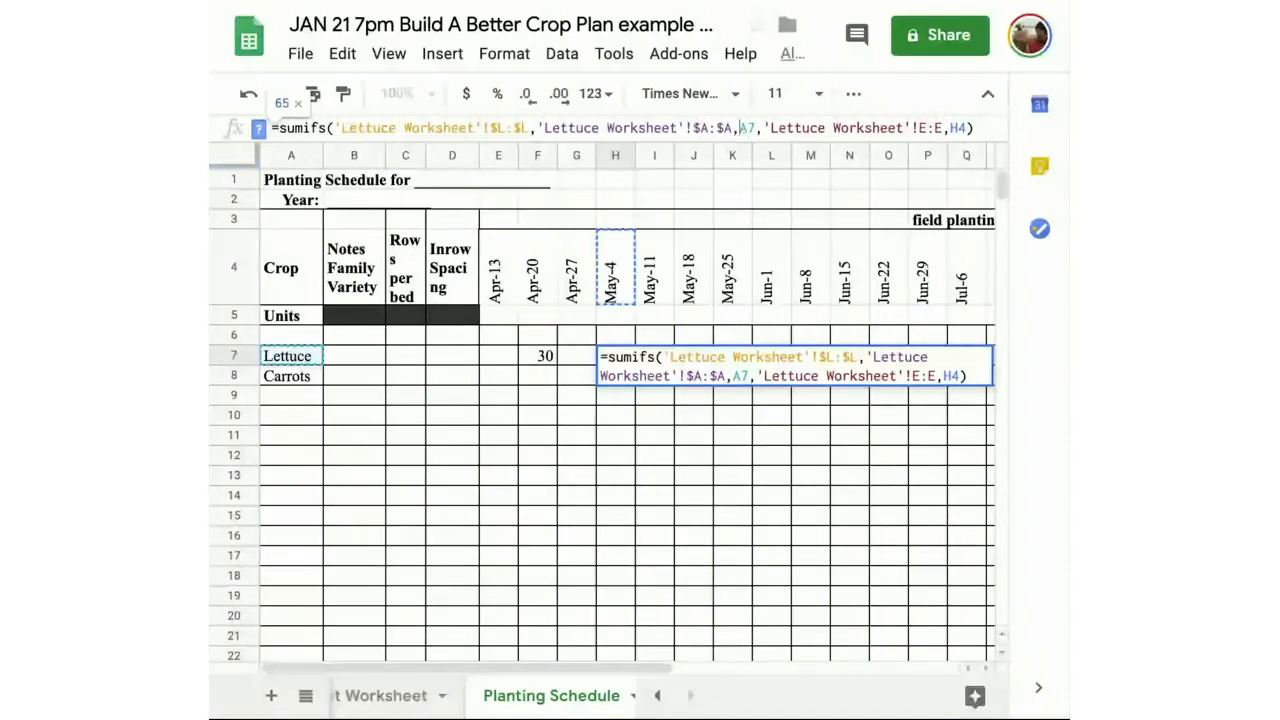
Change the remaining references in the H7 formula to $A7, 'Lettuce Worksheet'!$E:$E and H$4, and commit it.
left_click(740, 127)
type("$")
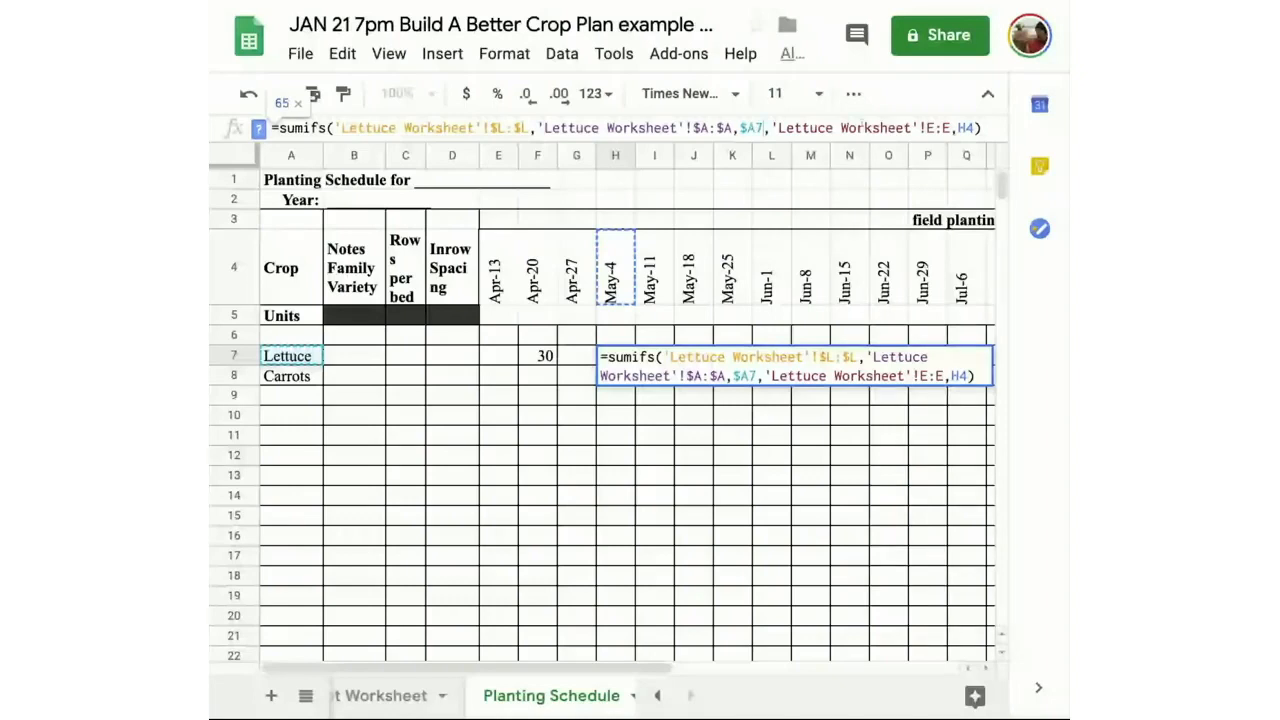
key("F4")
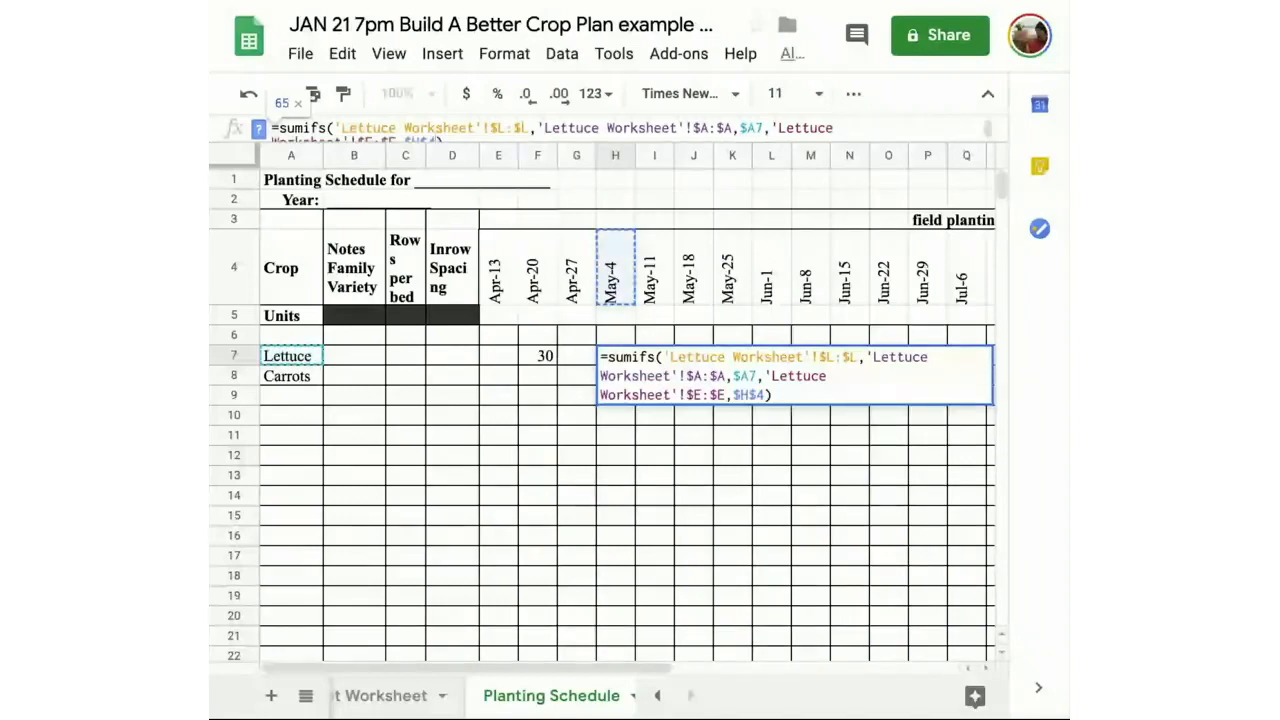
key("F4")
key("Return")
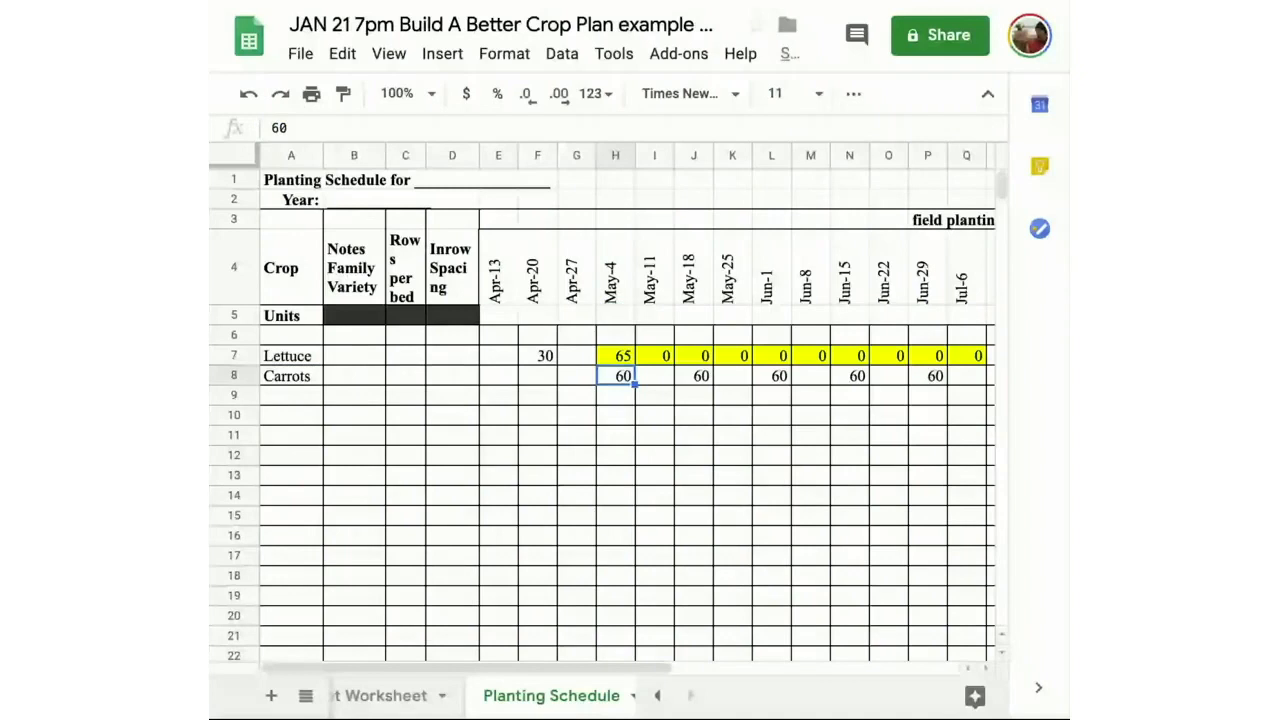
Copy the corrected formula from H7 into J7, the May-18 lettuce cell.
key("Up")
key("ctrl+c")
key("ctrl+shift+Right")
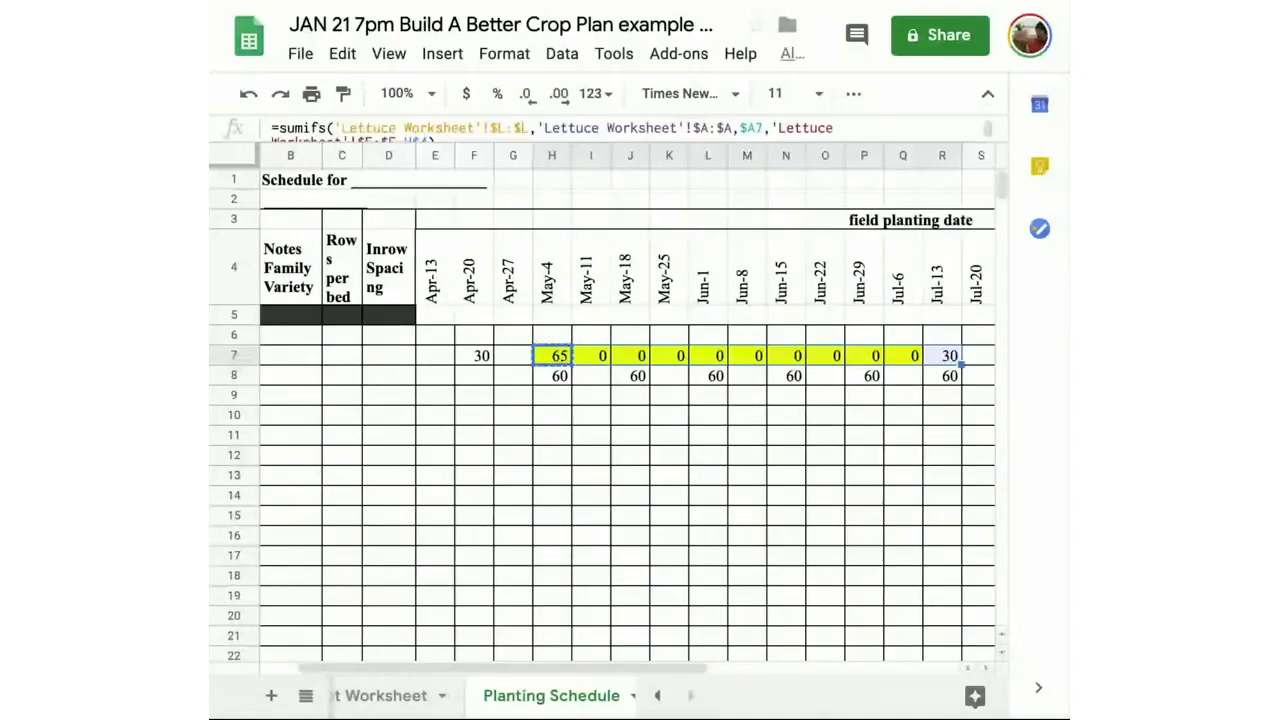
key("Right")
key("Right")
key("ctrl+v")
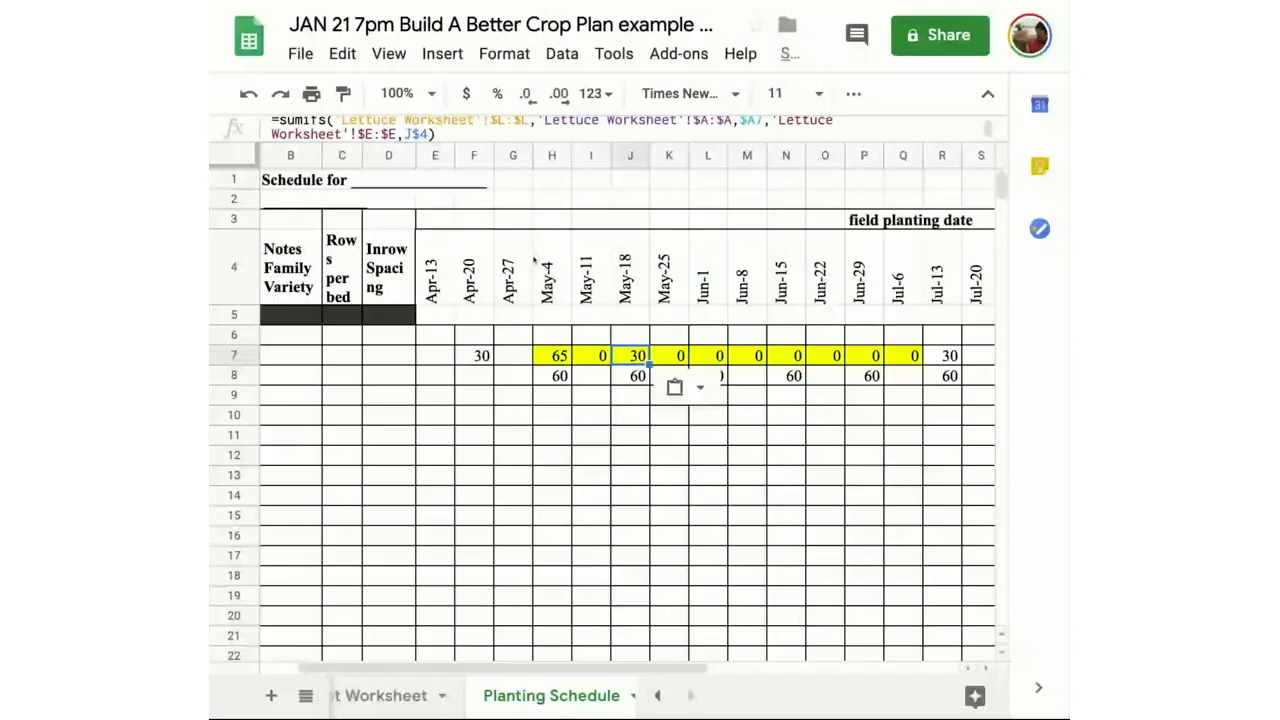
Paste the formula into the lettuce cells L7, N7, P7 and R7, and extend the formulas down through row 13.
key("Right")
key("Right")
key("ctrl+v")
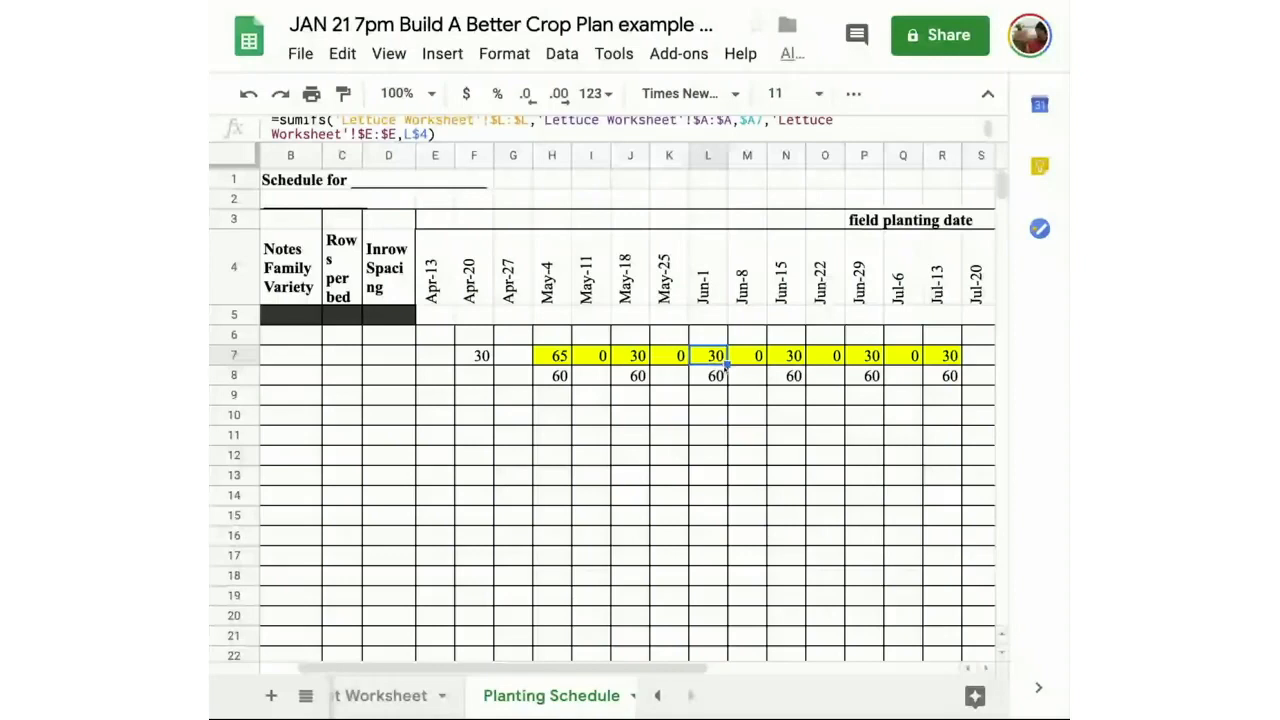
scroll(727, 367, "right", 1)
left_click(497, 356)
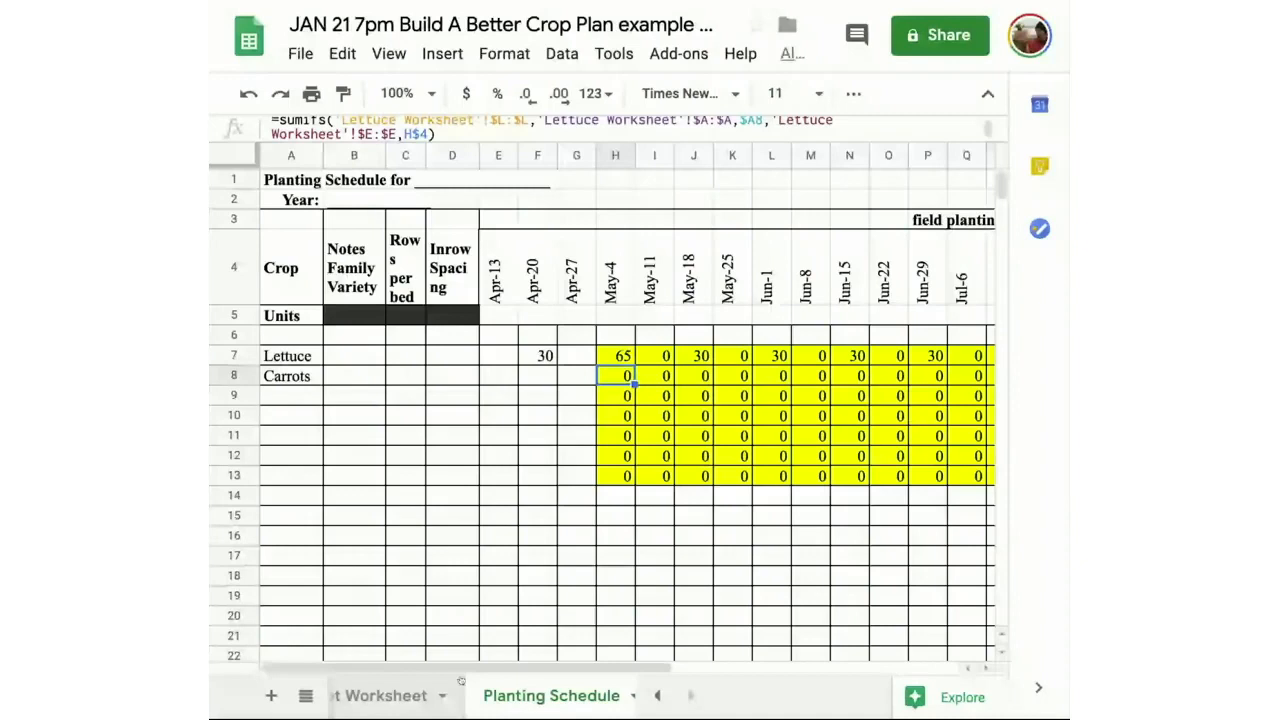
Copy rows 6 to 25 of the Carrot Worksheet and paste them below the lettuce data in the Lettuce Worksheet, starting at B23.
left_click(420, 697)
left_click(420, 697)
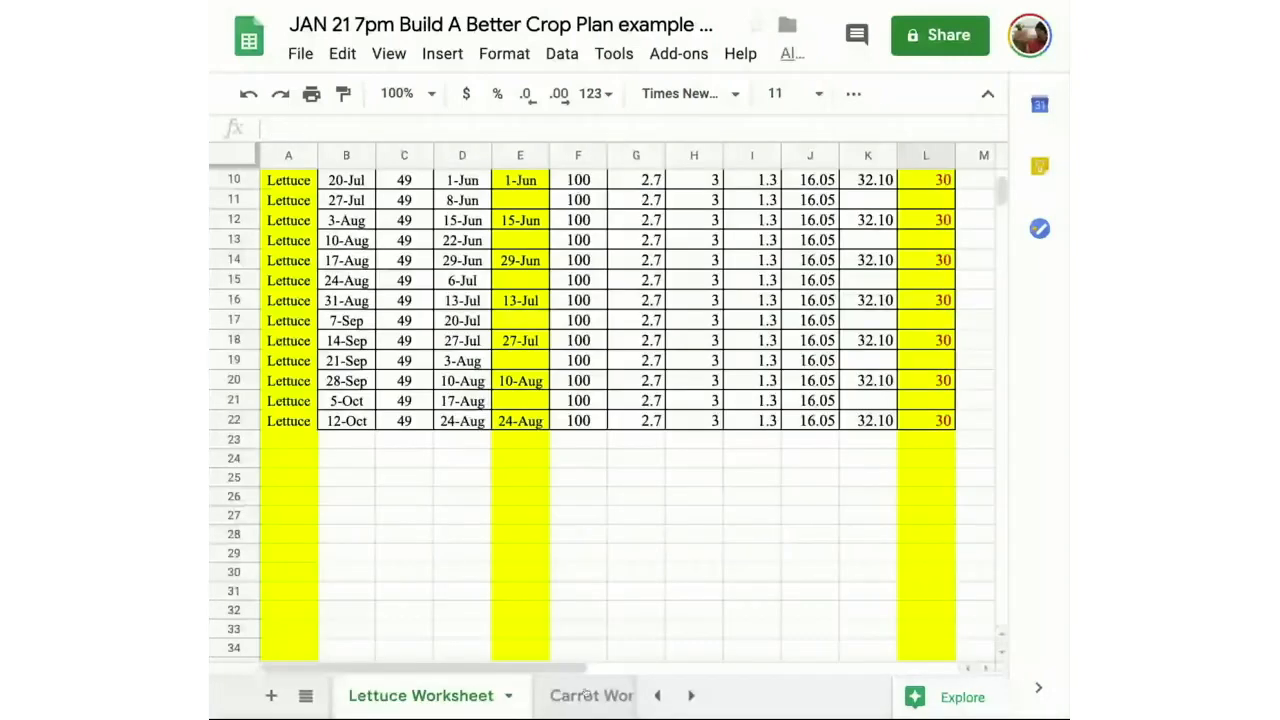
left_click(585, 695)
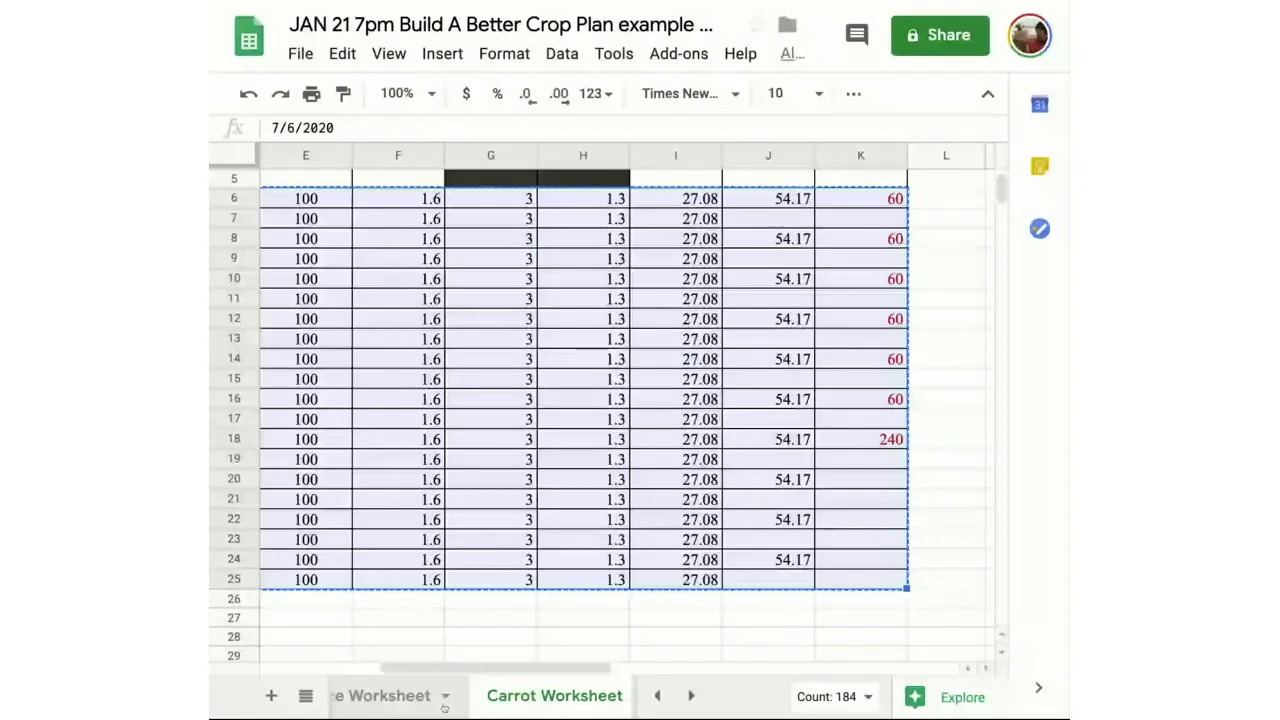
left_click(425, 696)
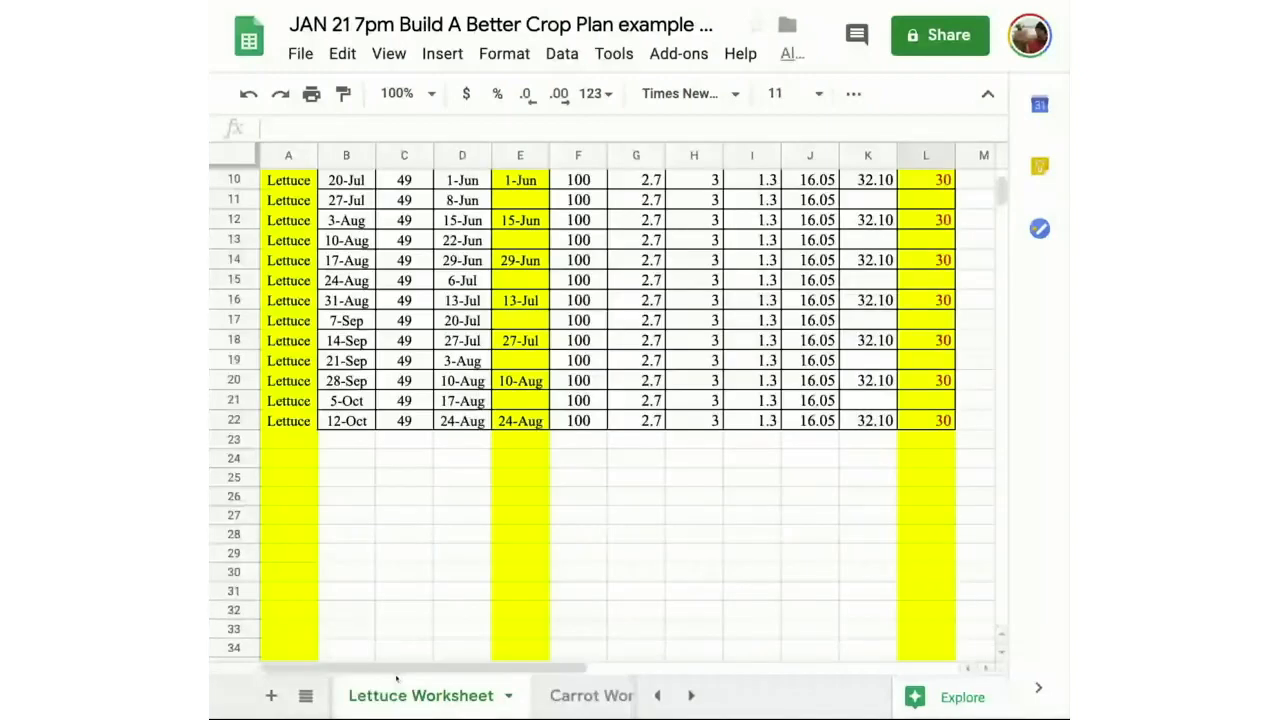
key("ctrl+v")
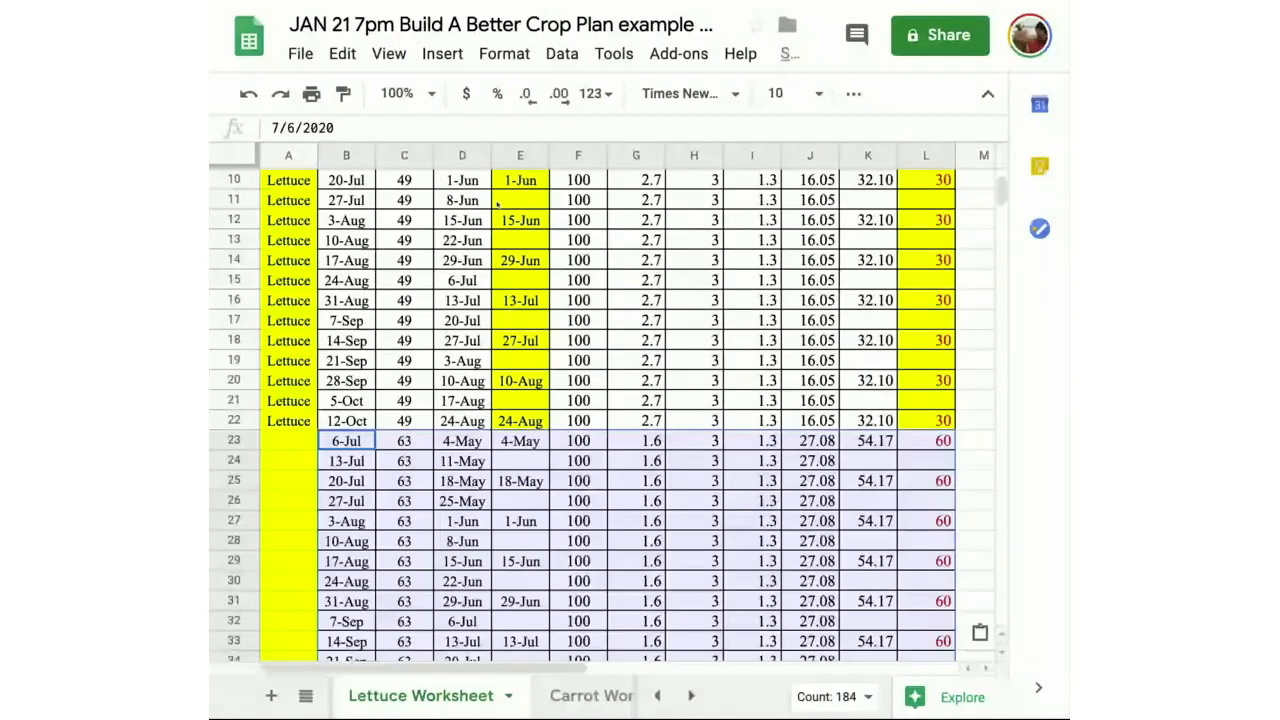
Highlight columns E and L of the Lettuce Worksheet in yellow, including the pasted carrot rows.
left_click(520, 155)
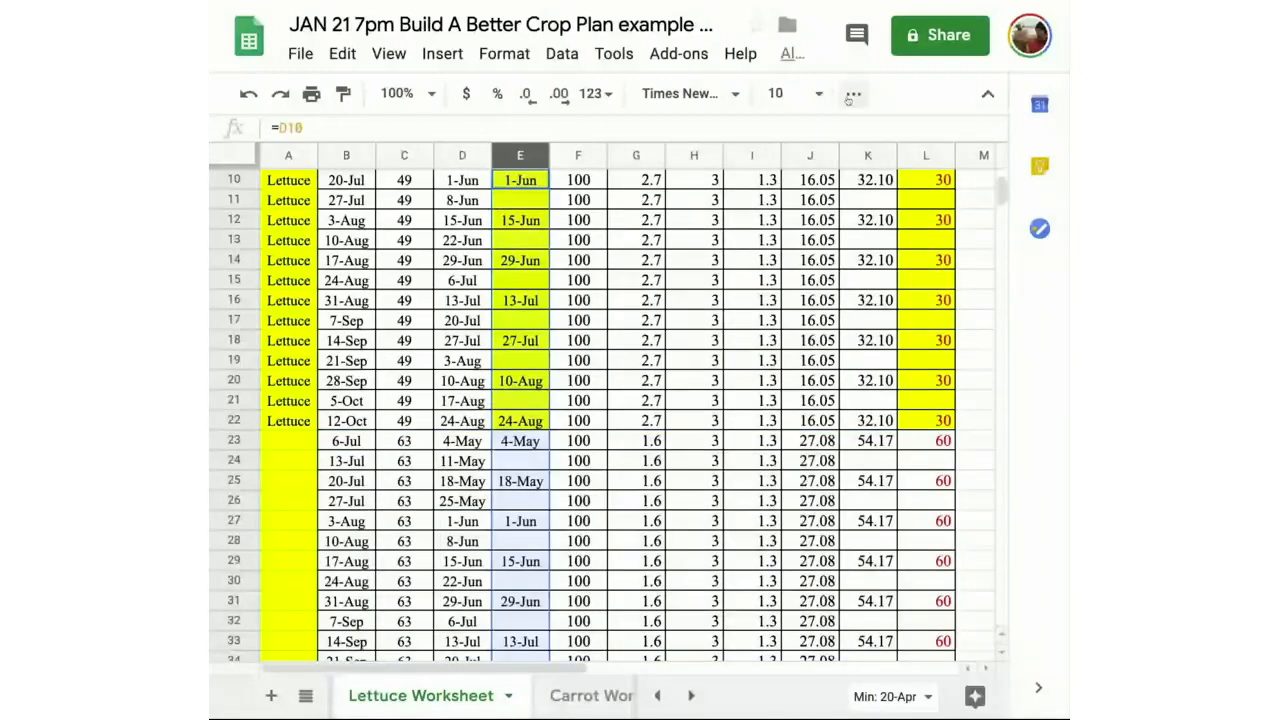
left_click(852, 95)
Enter Carrots as the crop in A23 and fill it down through A42.
left_click(291, 446)
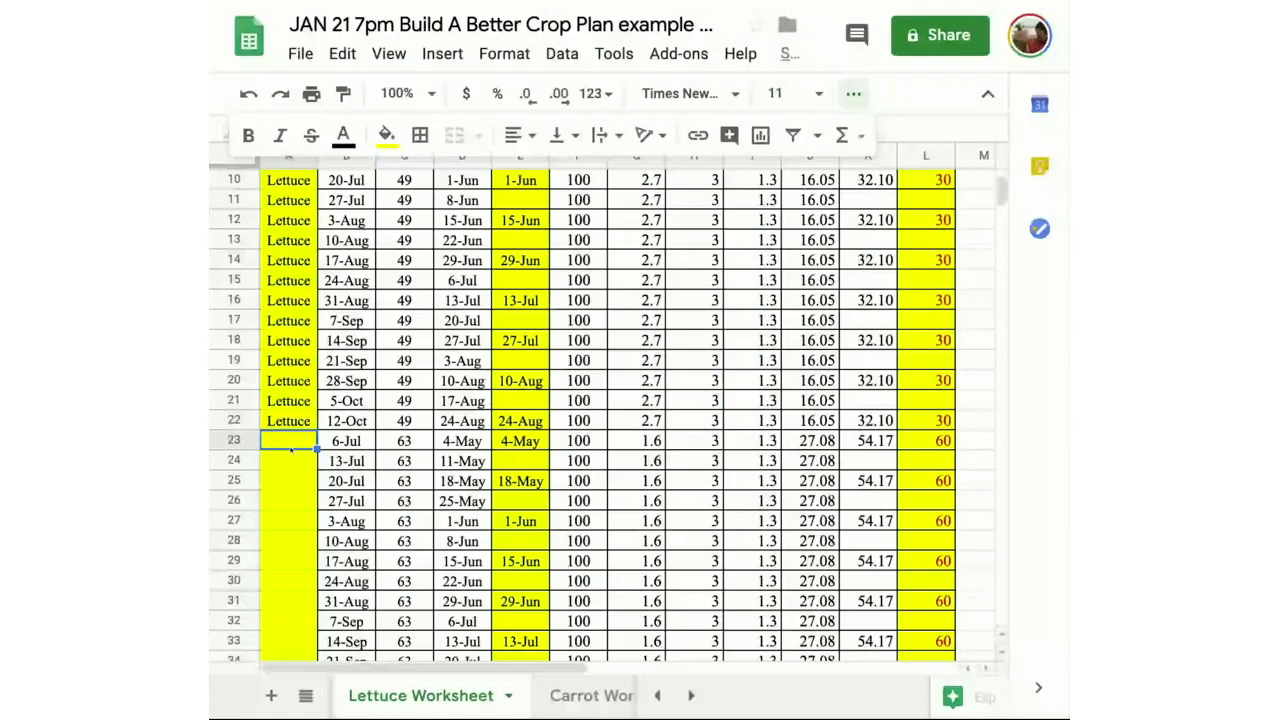
type("Carrot")
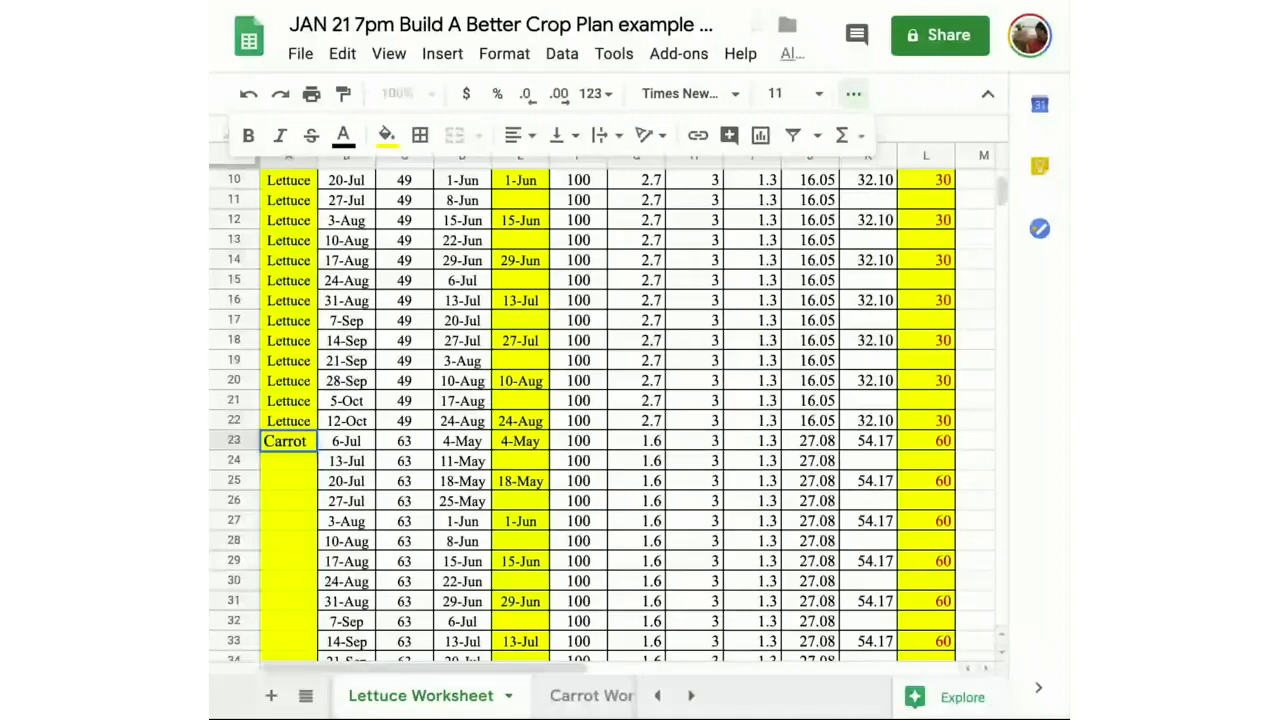
type("s")
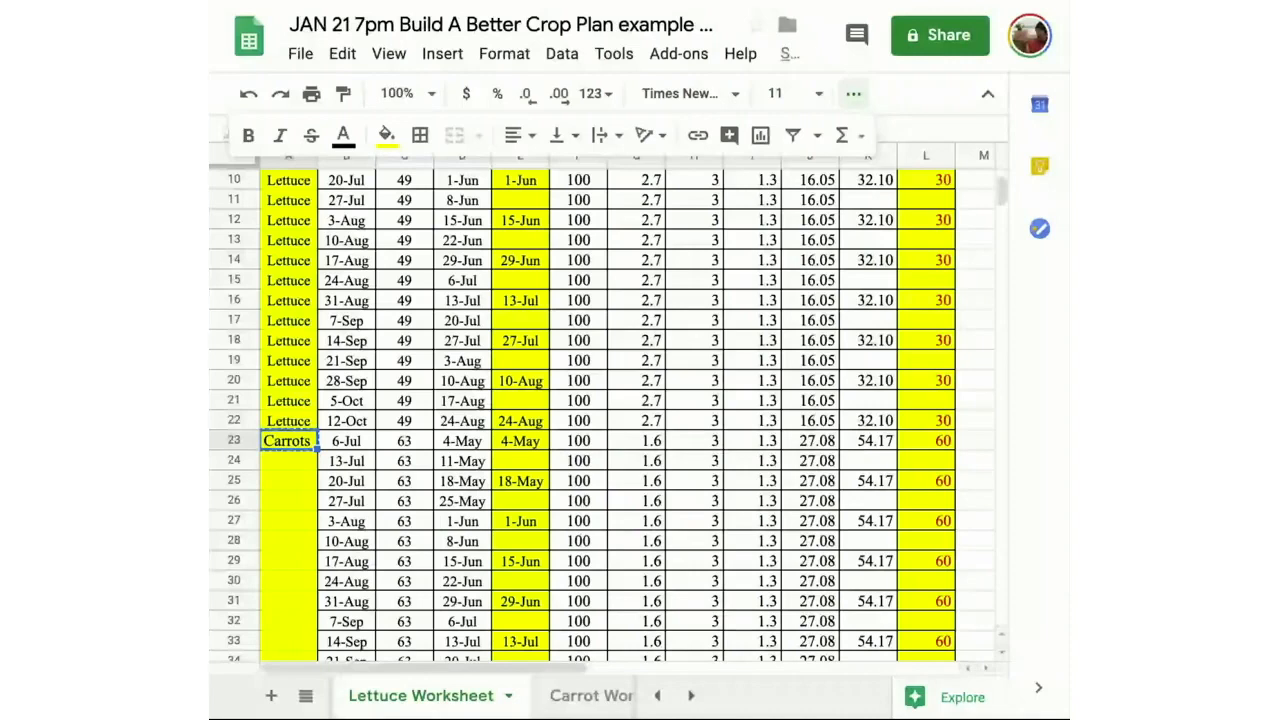
scroll(286, 561, "down", 3)
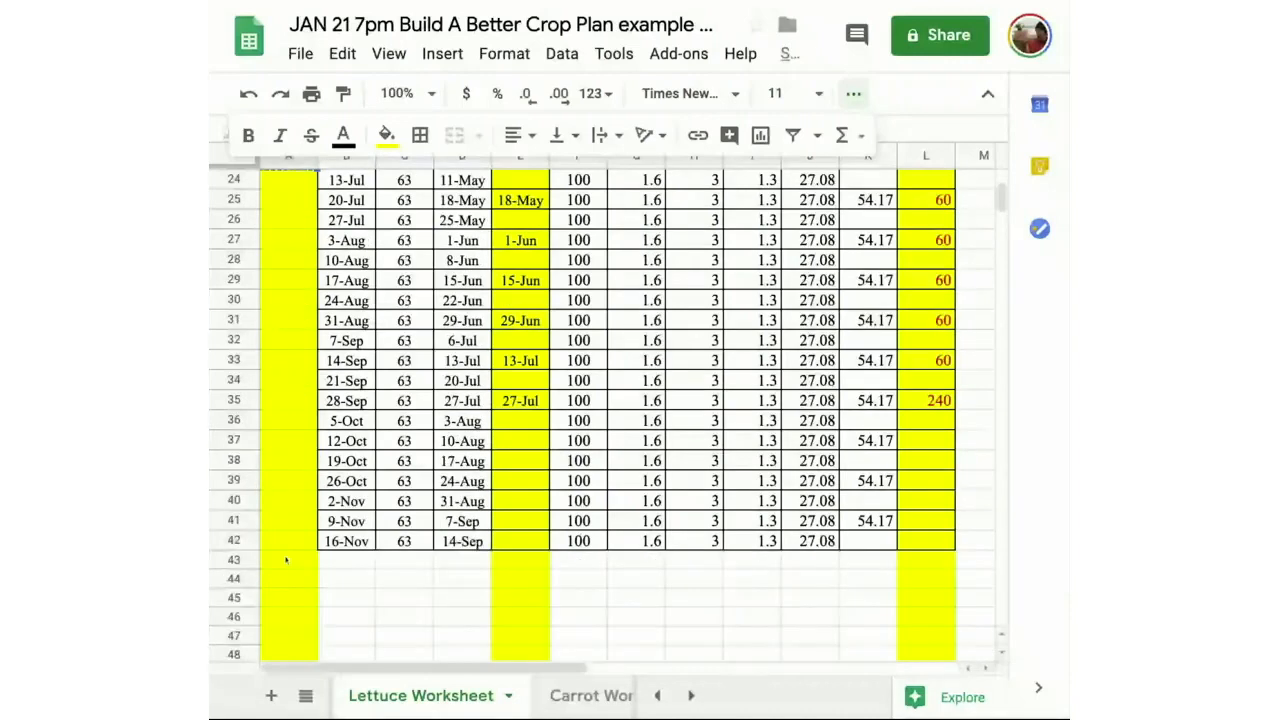
scroll(286, 560, "down", 1)
left_click(296, 501, "shift")
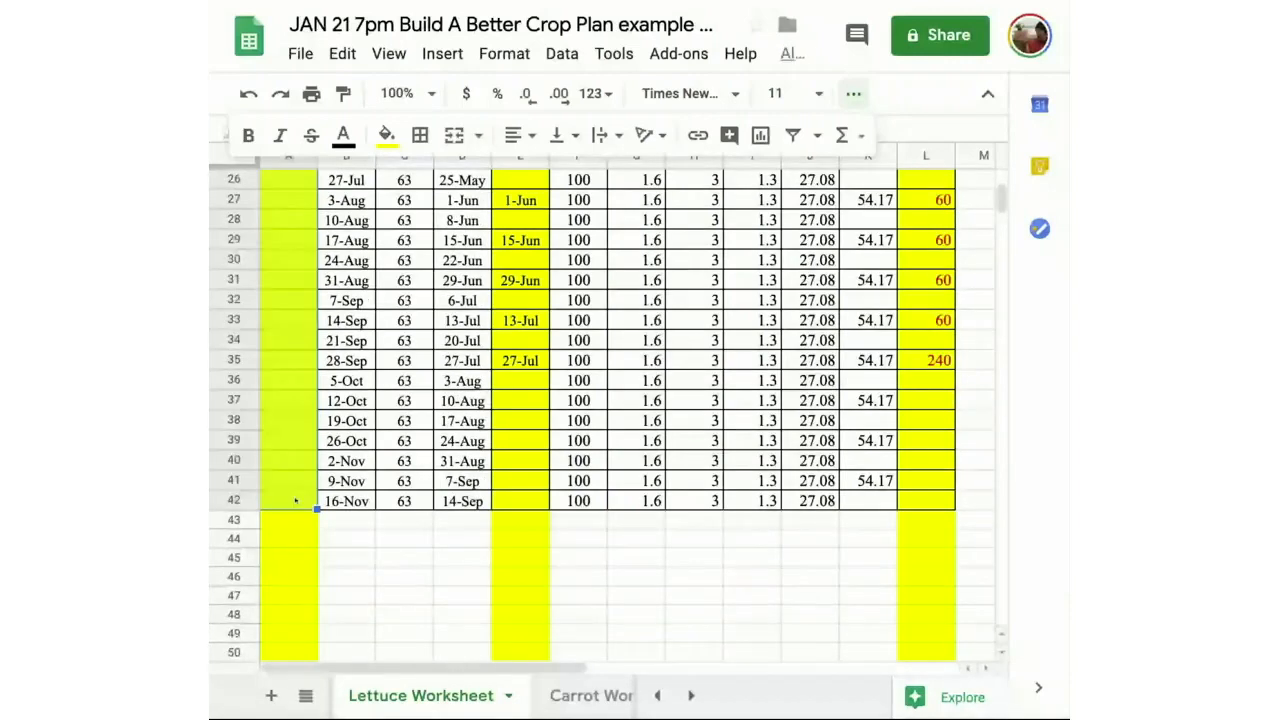
key("ctrl+d")
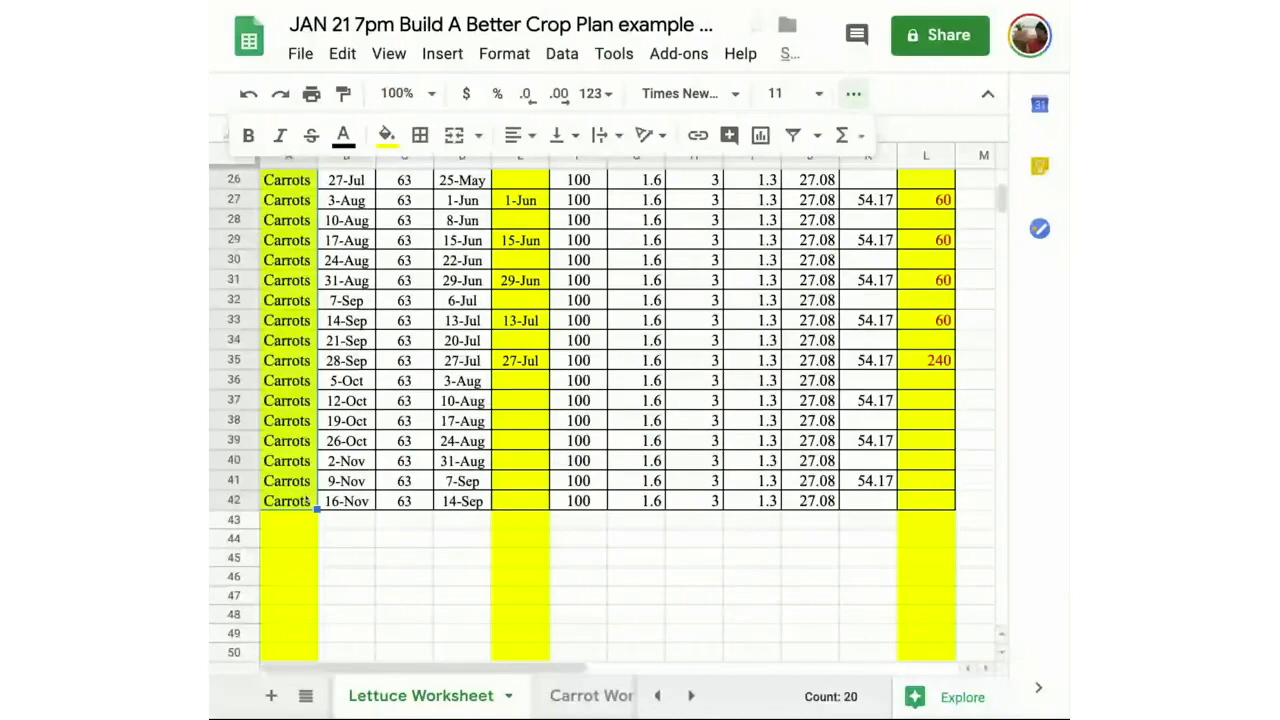
Check the carrot amounts for Jun-1 and Jun-29 in row 8 of the Planting Schedule.
left_click(572, 703)
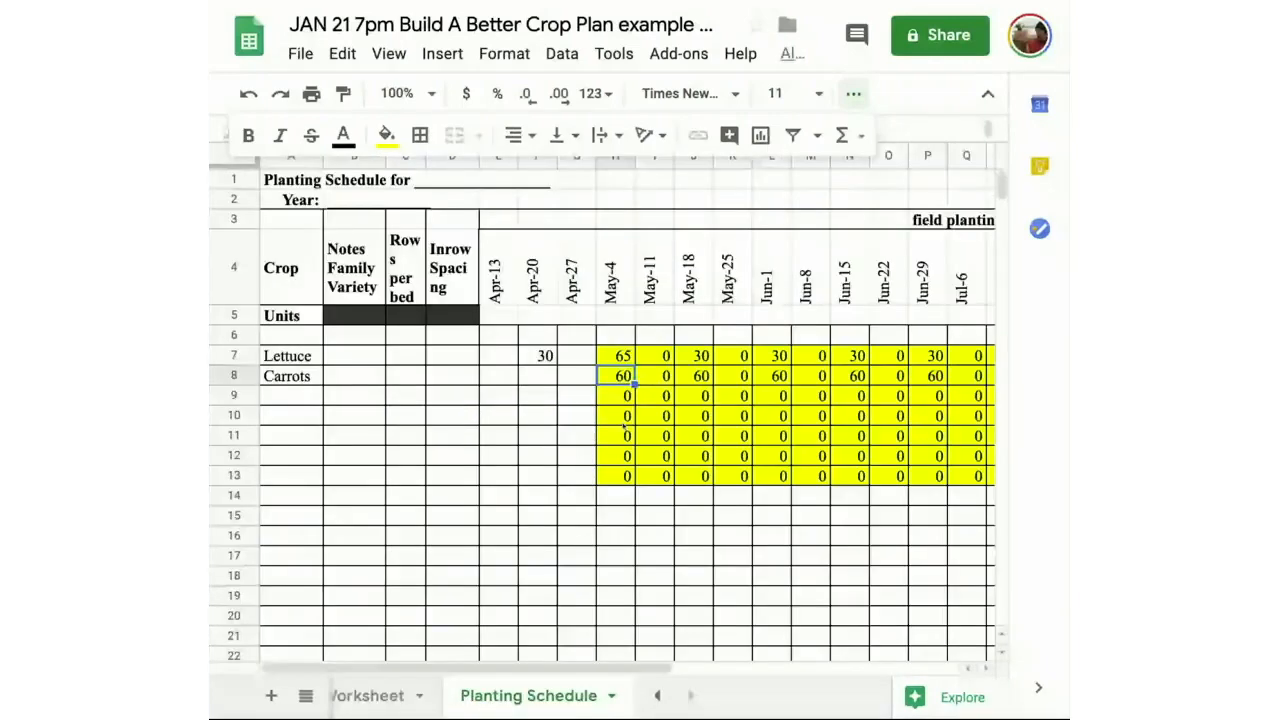
left_click(775, 376)
left_click(926, 377)
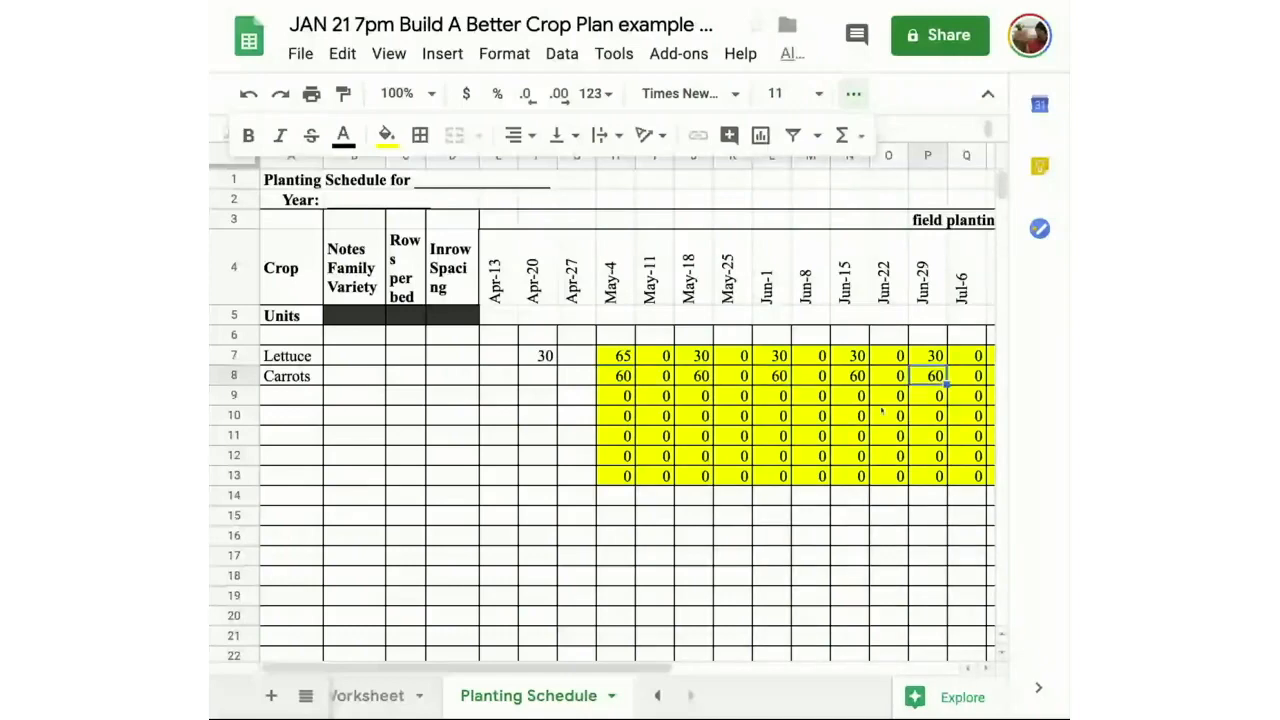
Add Beets as a crop in A43 of the Lettuce Worksheet, below the carrot rows.
scroll(450, 690, "left", 5)
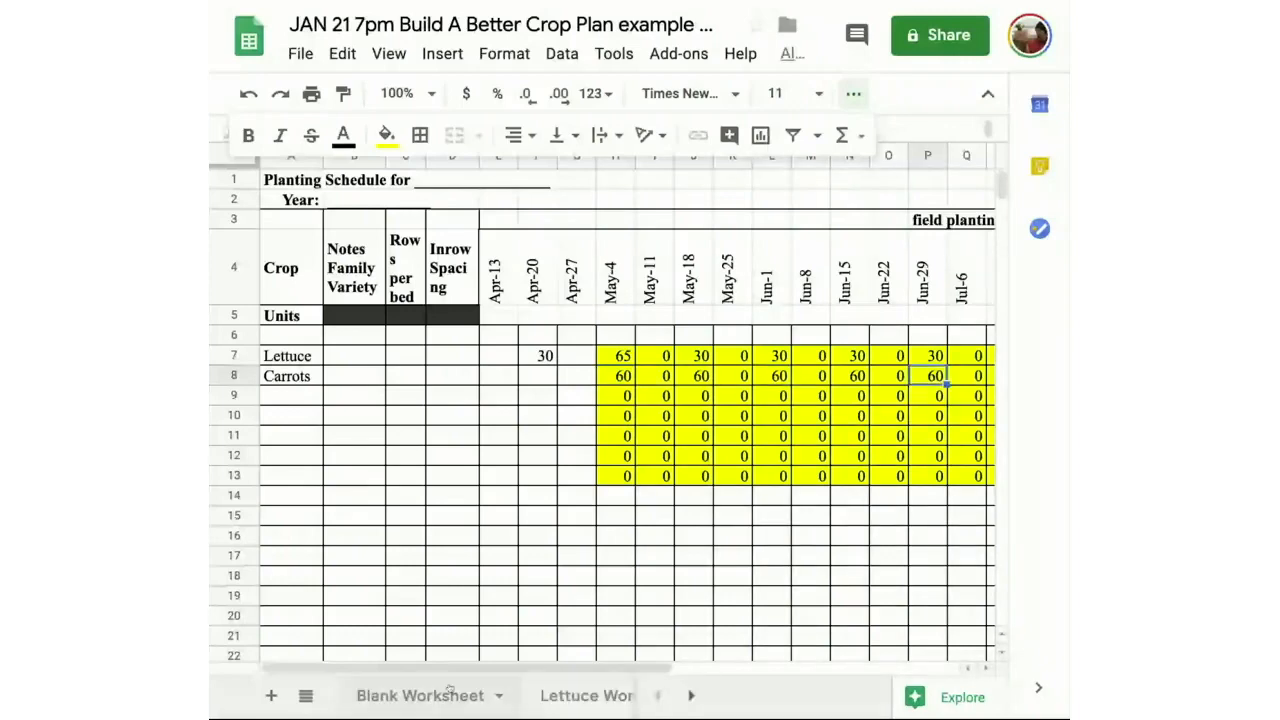
left_click(586, 695)
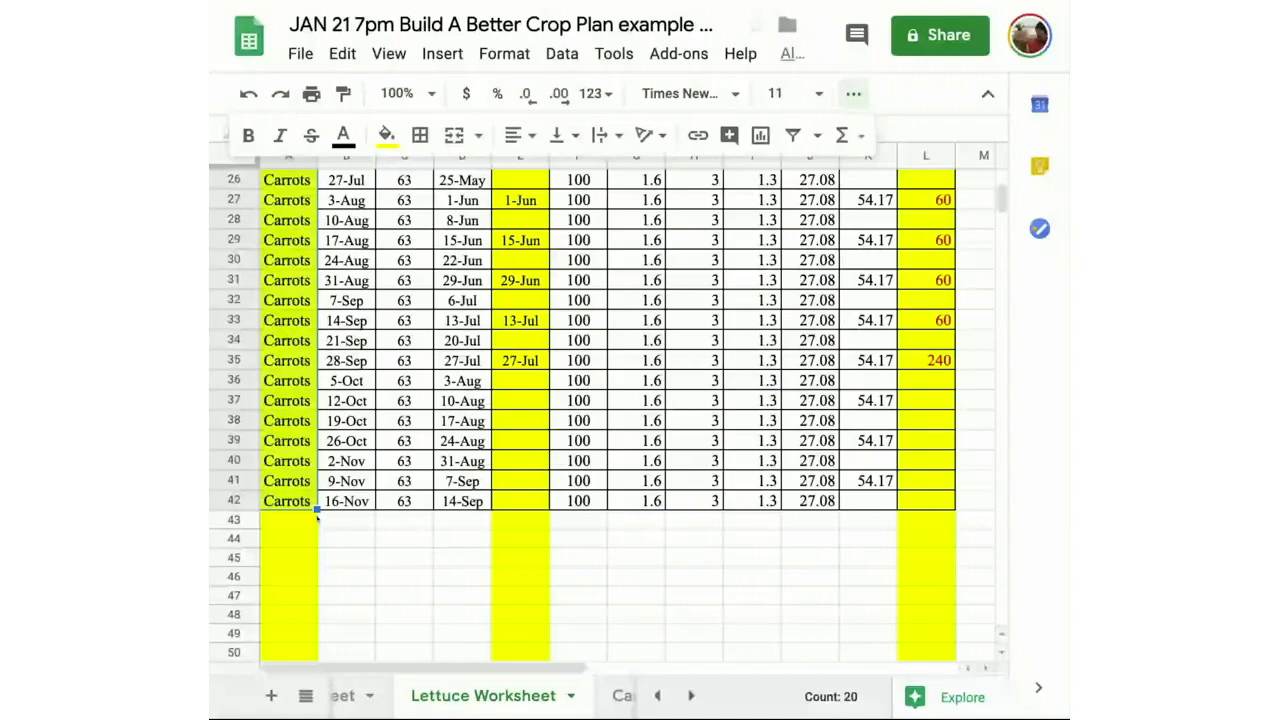
left_click(304, 520)
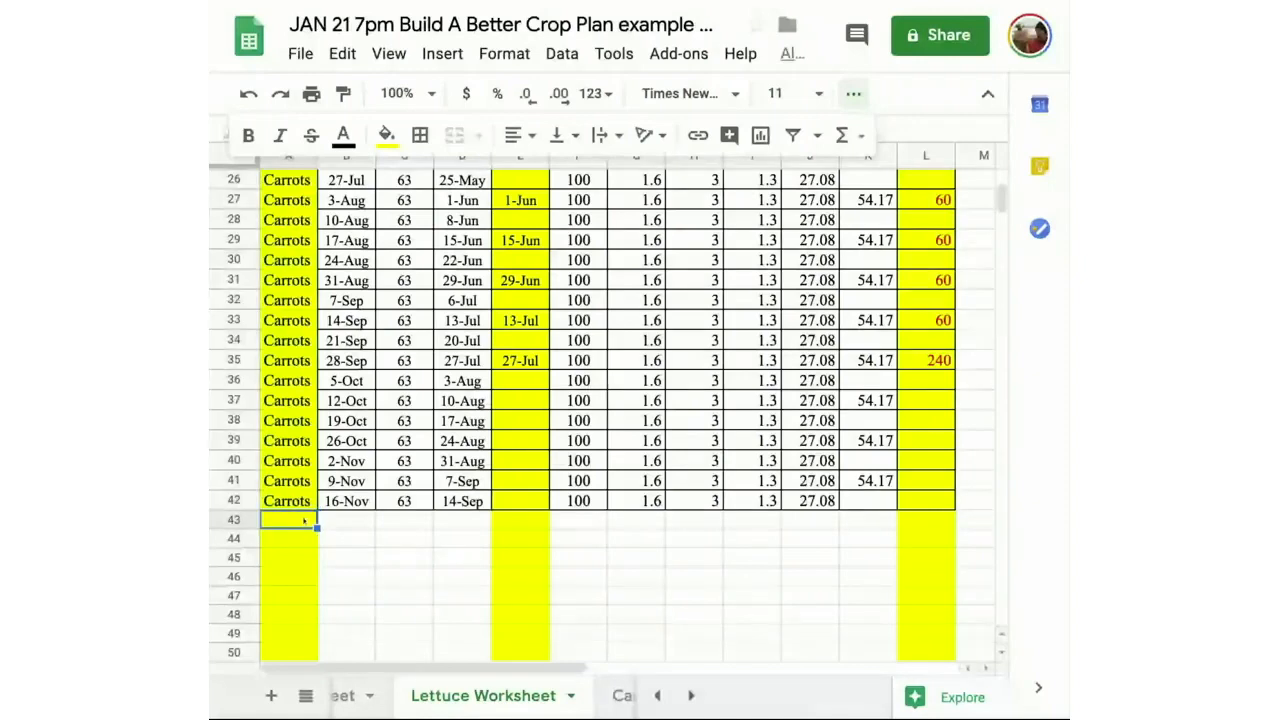
type("Beets")
Give the Beets row an actual field date of 5-4 in E43 and an actual per planting of 200 in L43.
key("Tab")
key("Tab")
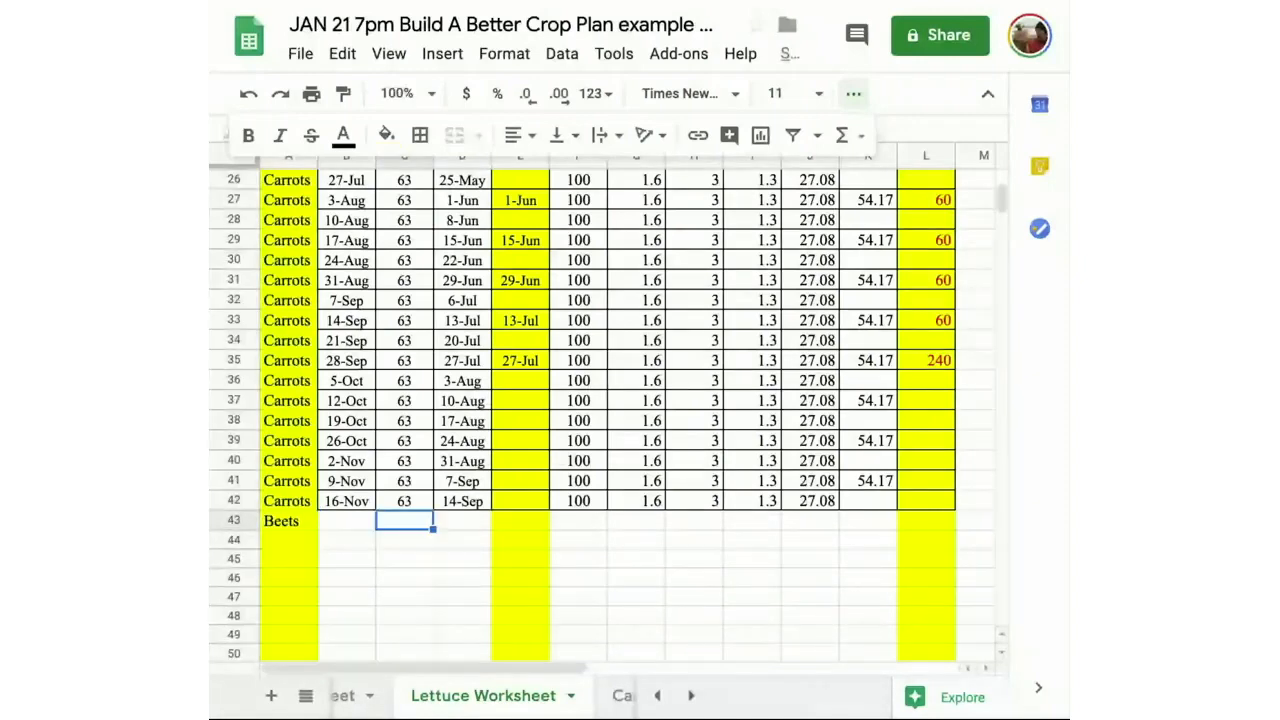
key("Tab")
key("Tab")
type("4")
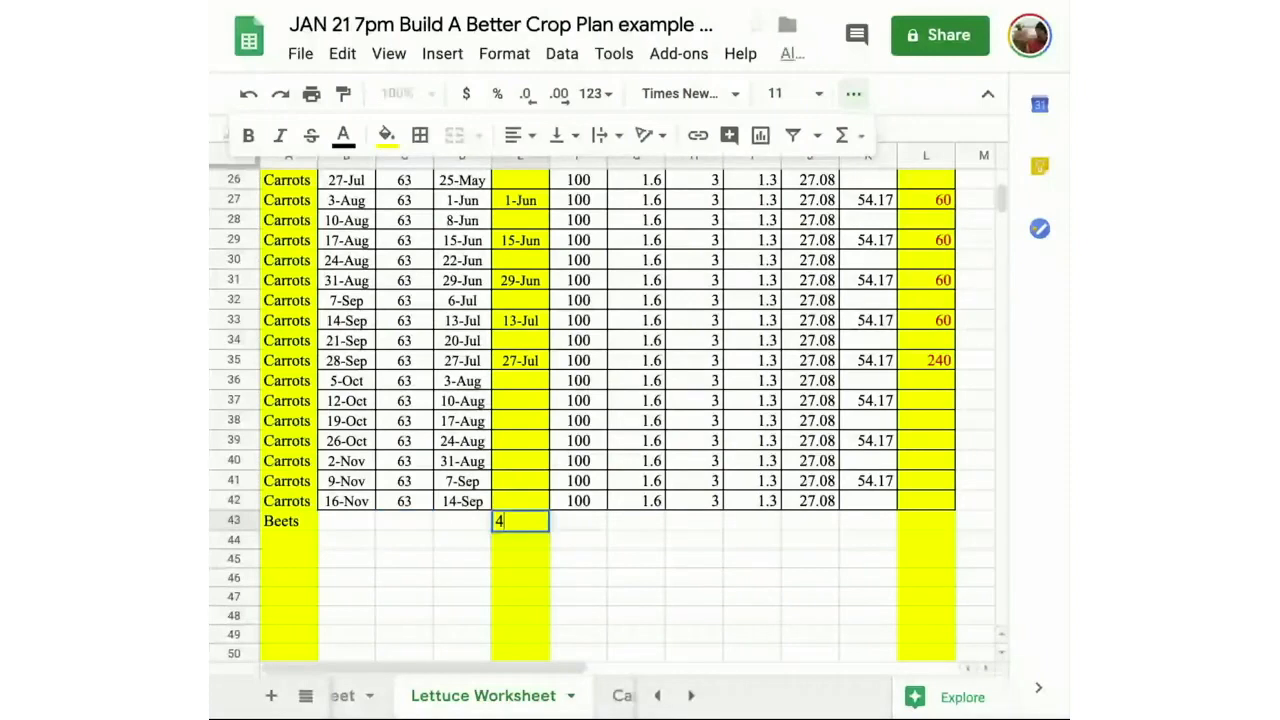
key("BackSpace")
type("5-4")
left_click(893, 520)
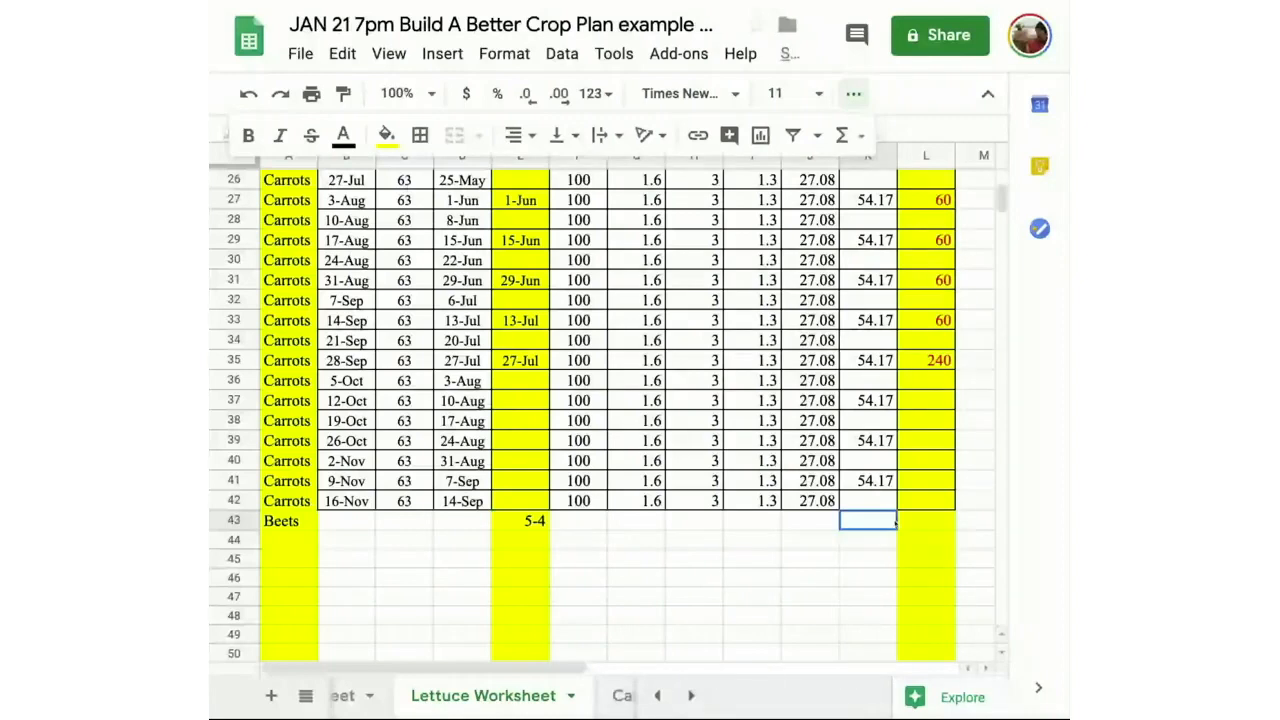
key("Tab")
type("200")
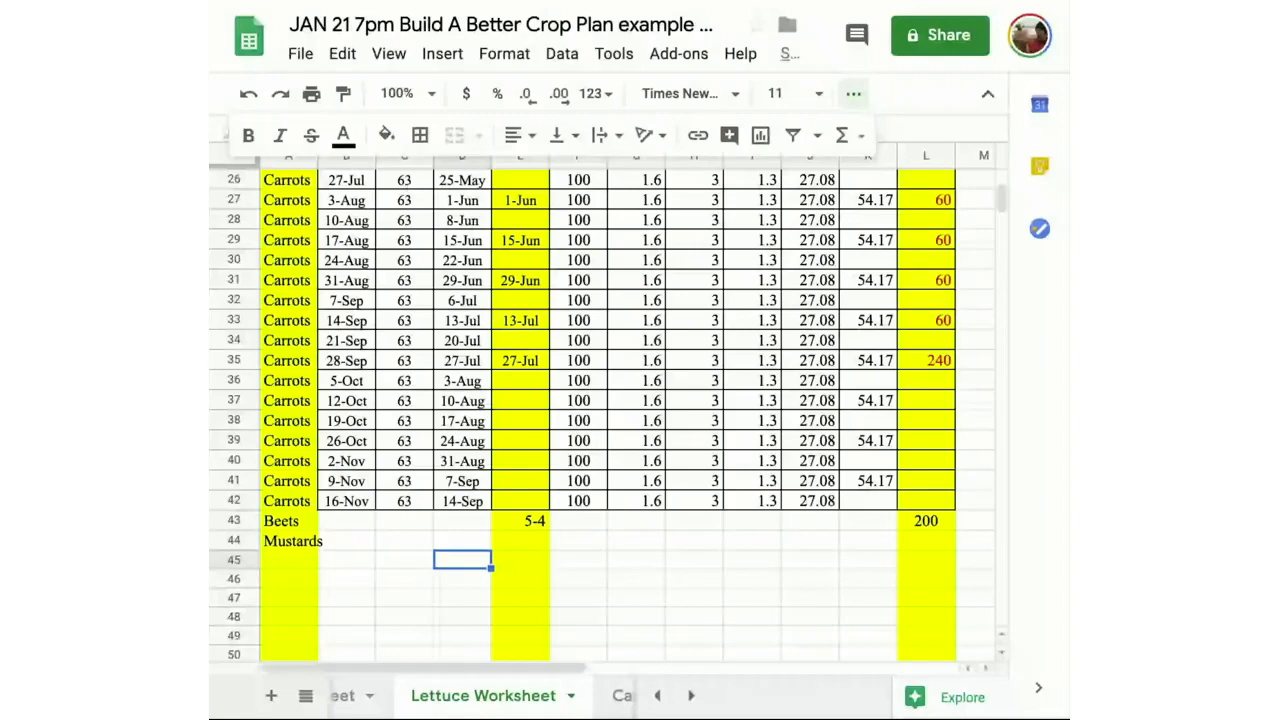
Enter 5-4 as the Mustards row's actual field date in E44.
left_click(520, 541)
type("5")
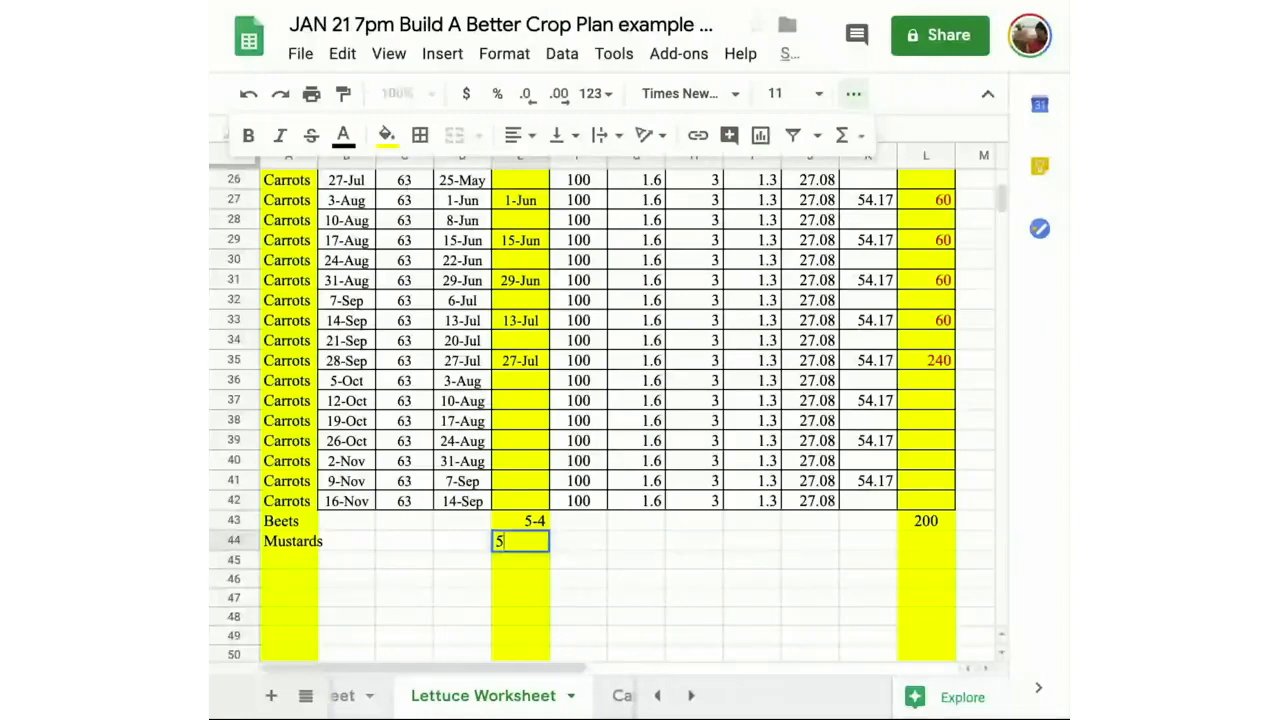
type("-4")
key("Return")
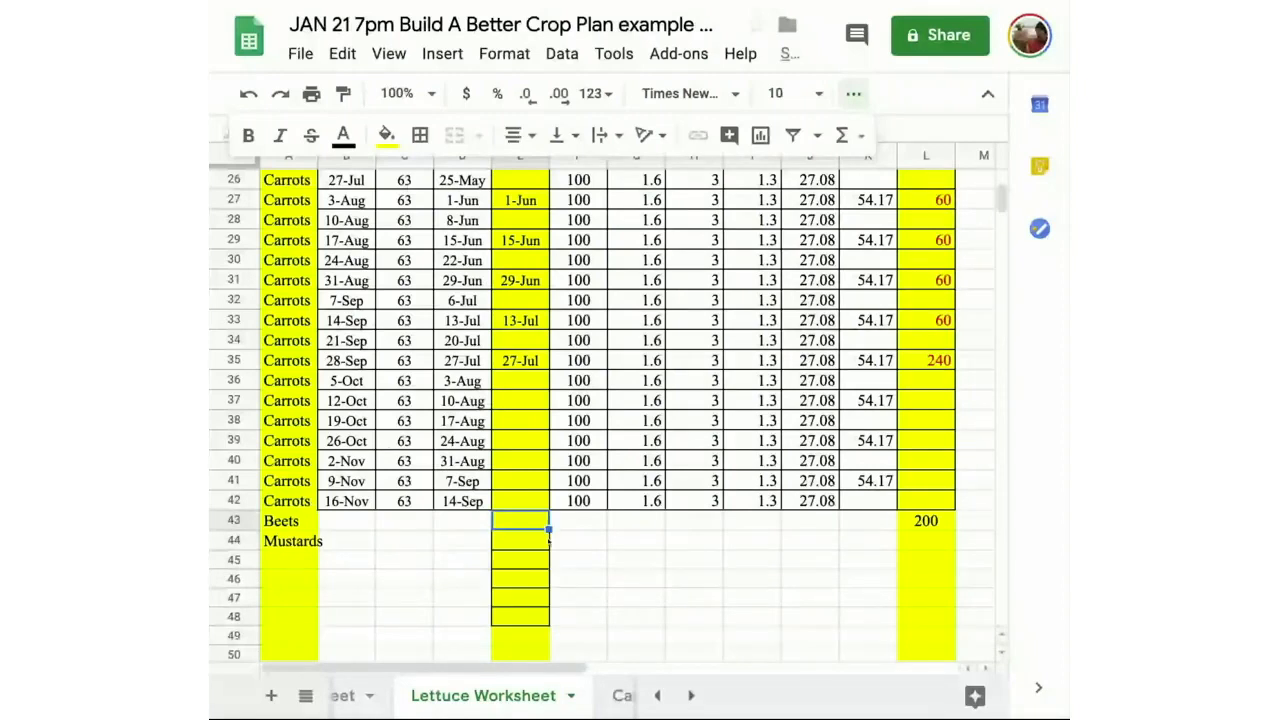
Re-enter 5-4 as the actual field date for Beets in E43 and Mustards in E44, using the bordered date format.
type("5-4")
key("Return")
type("5-4")
key("Return")
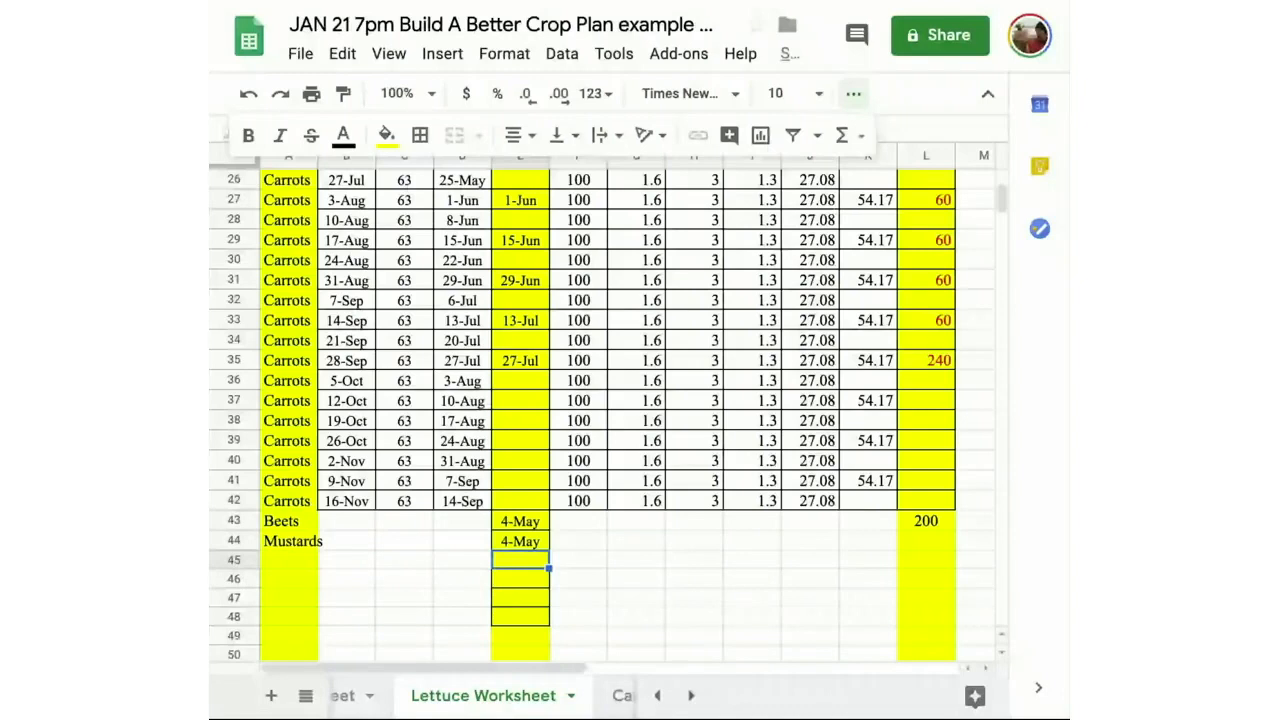
Set the actual per planting for Mustards to 200 in L44.
left_click(926, 541)
type("200")
key("Return")
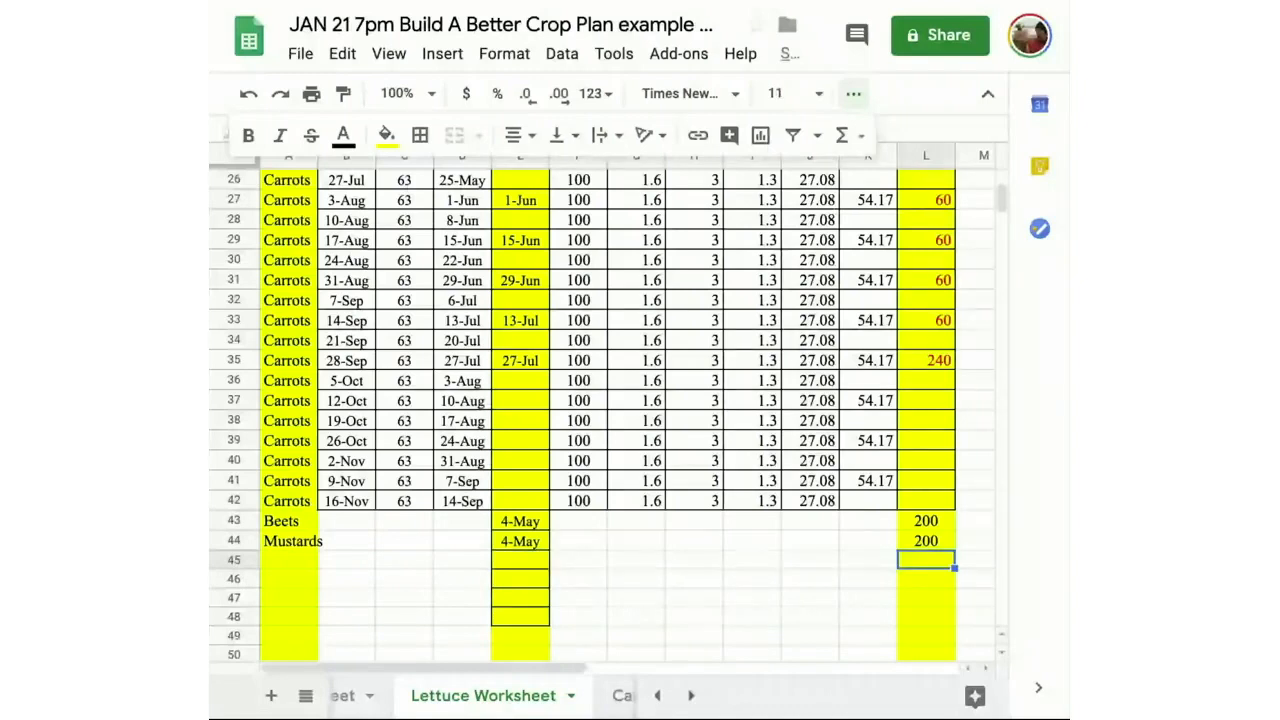
Add Fennel as a crop in A45 with an actual field date of 4-May and an actual per planting of 200.
left_click(289, 560)
type("Fennel")
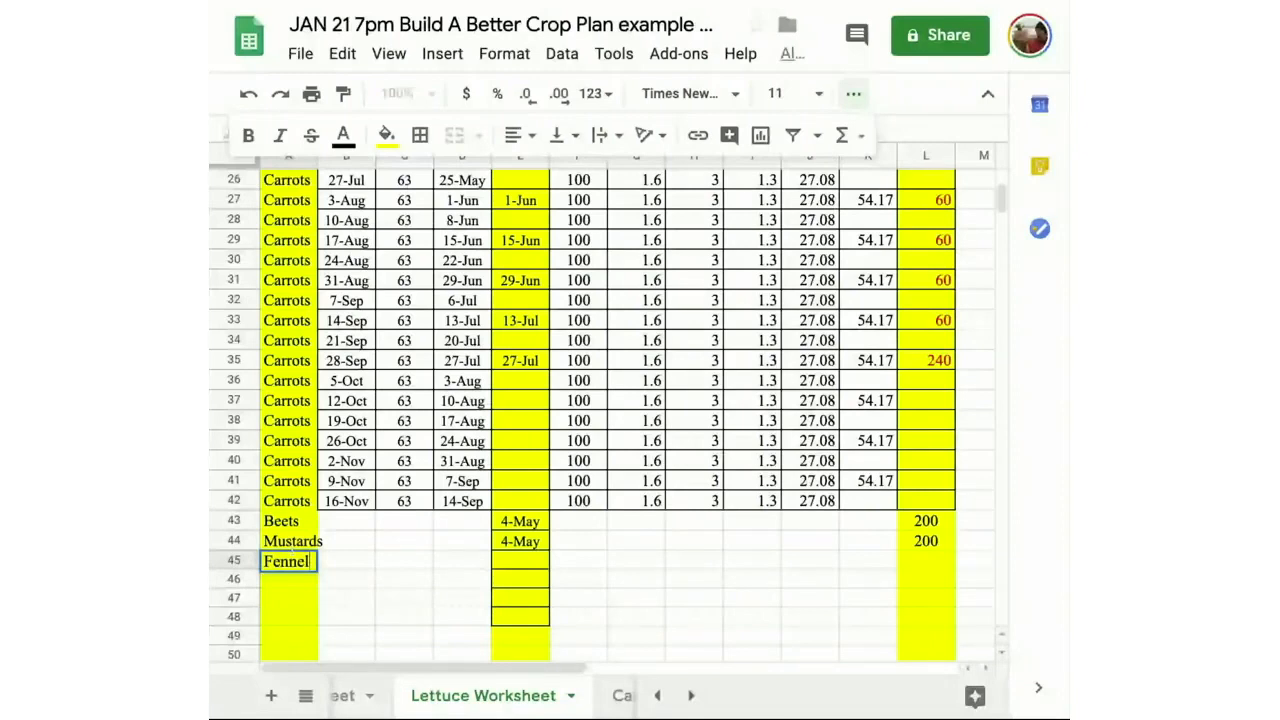
left_click(512, 564)
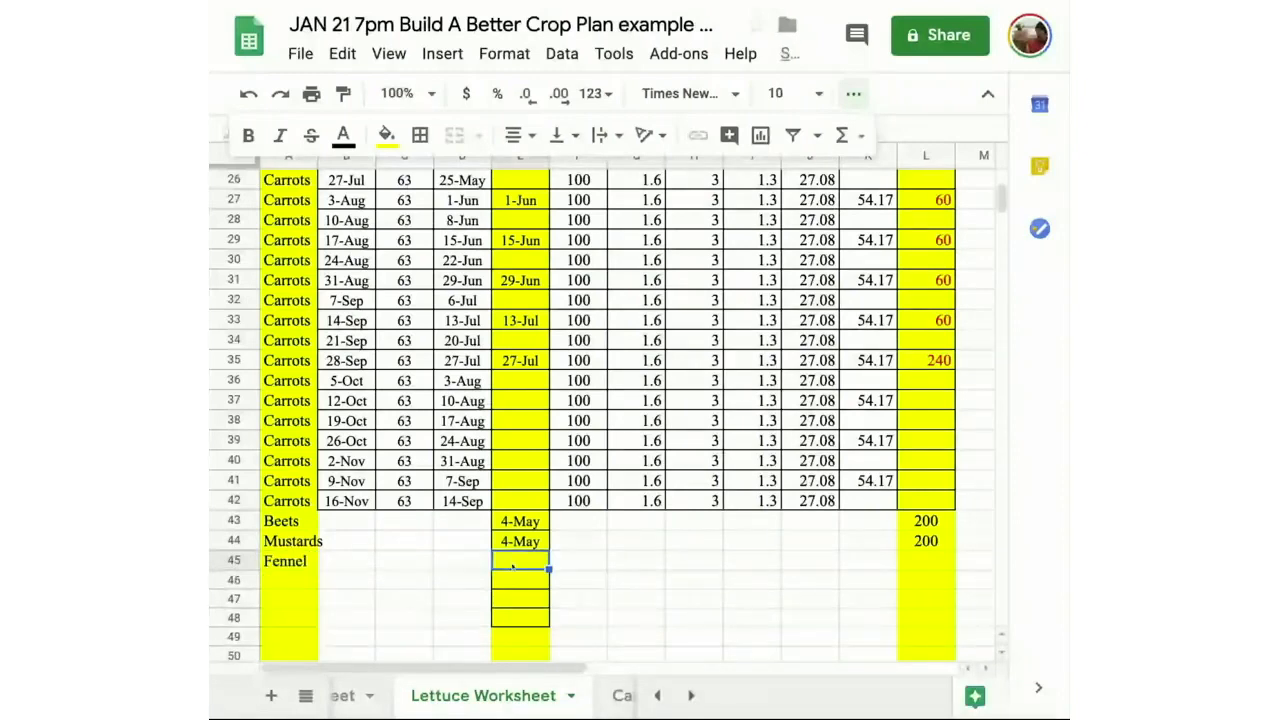
type("4")
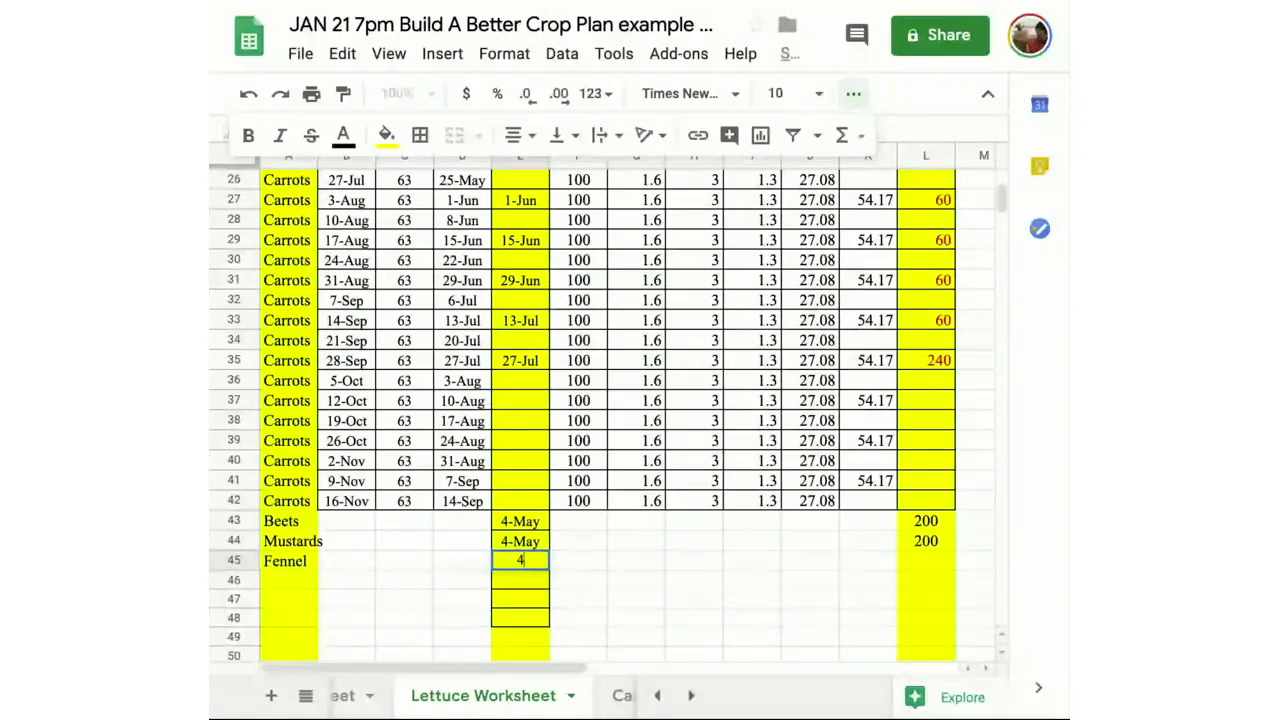
type("-May")
Copy the crops Beets, Mustards and Fennel from the Lettuce Worksheet into A9:A11 of the Planting Schedule.
left_click(288, 508)
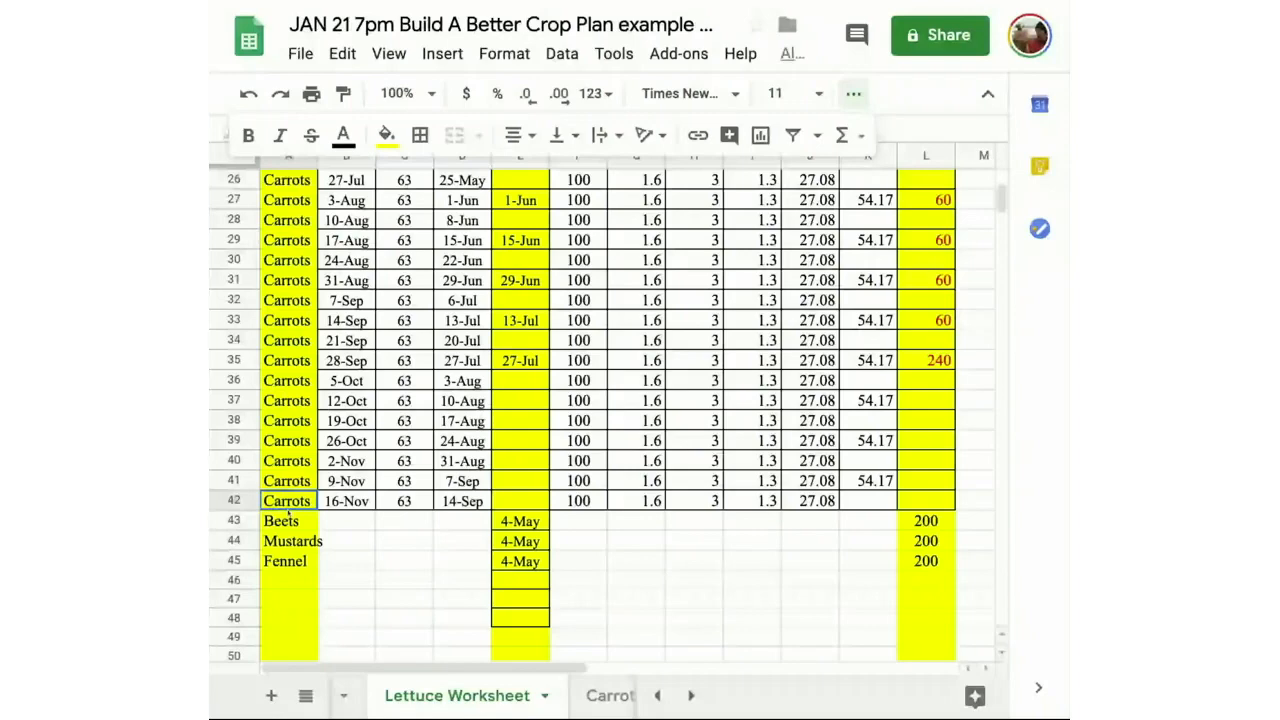
left_click_drag(288, 521, 288, 561)
key("ctrl+c")
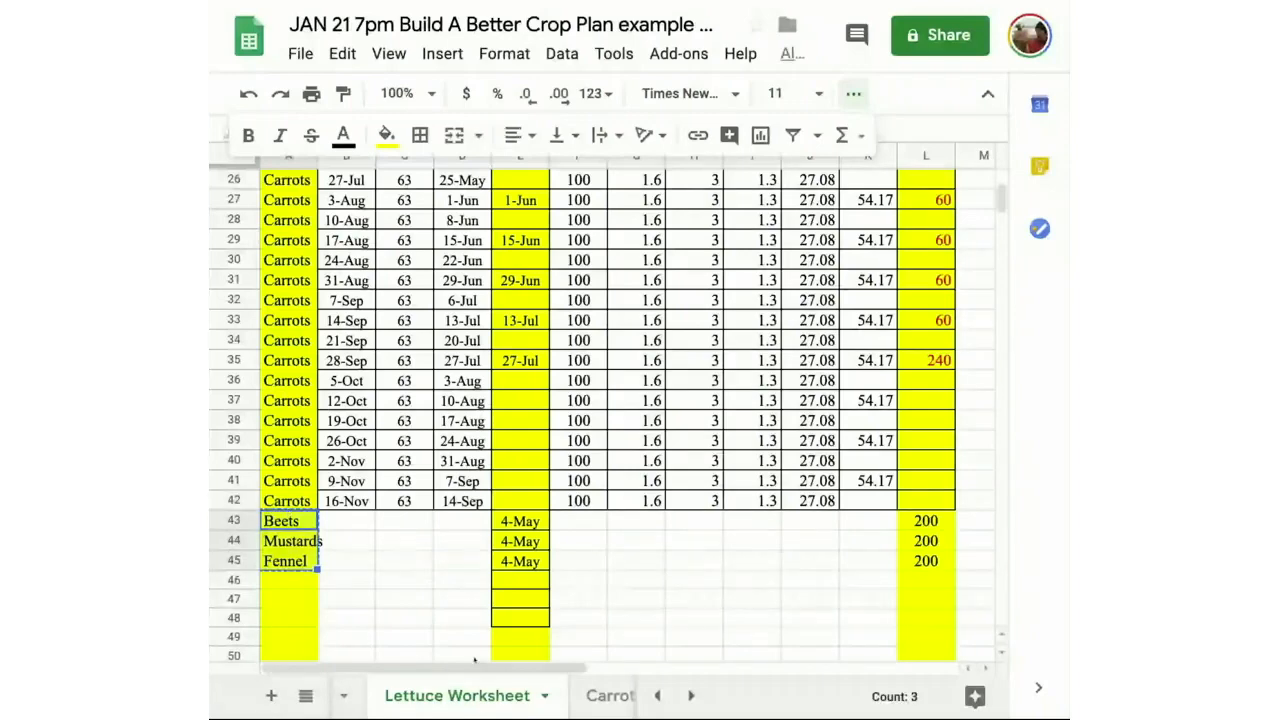
left_click(540, 697)
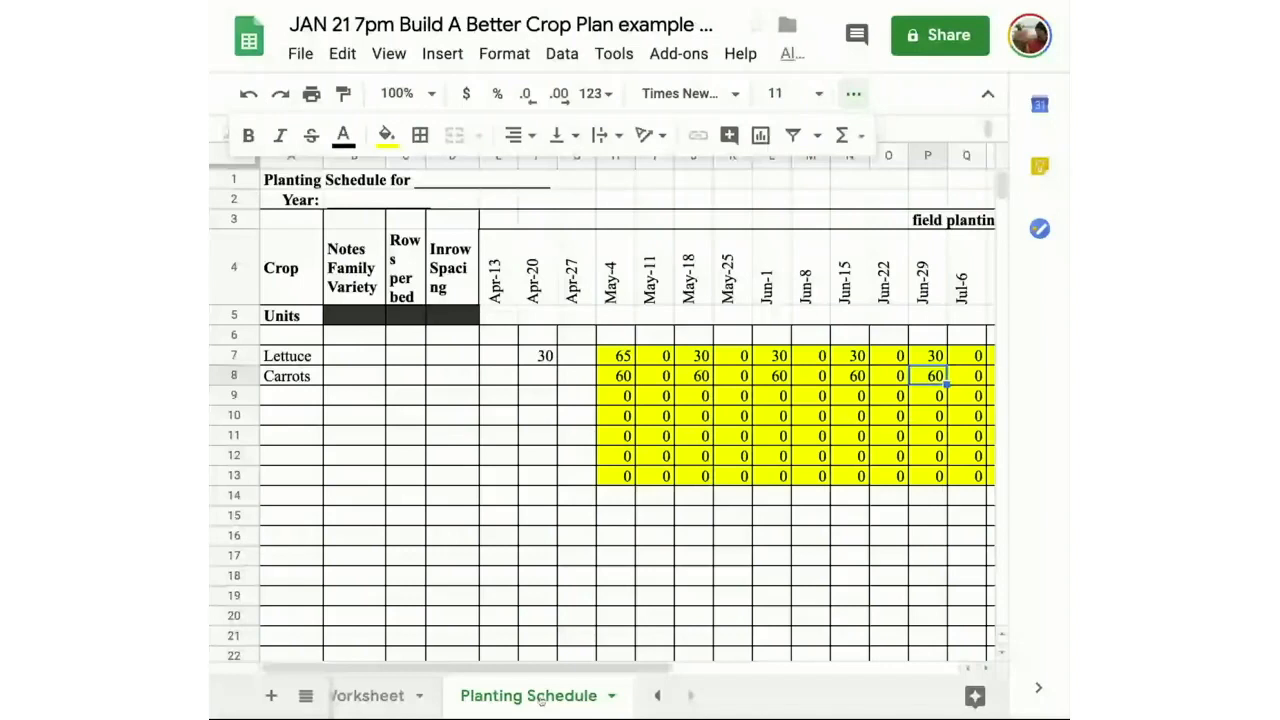
left_click(290, 396)
key("ctrl+v")
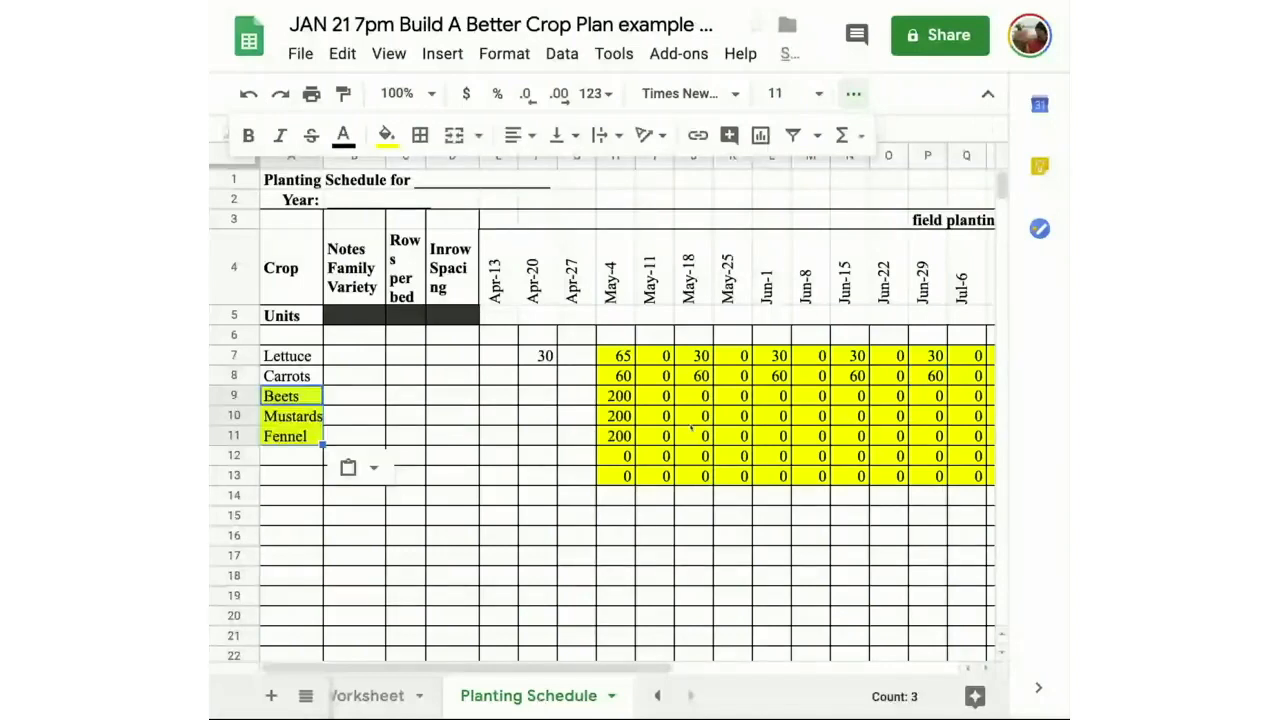
left_click(616, 436)
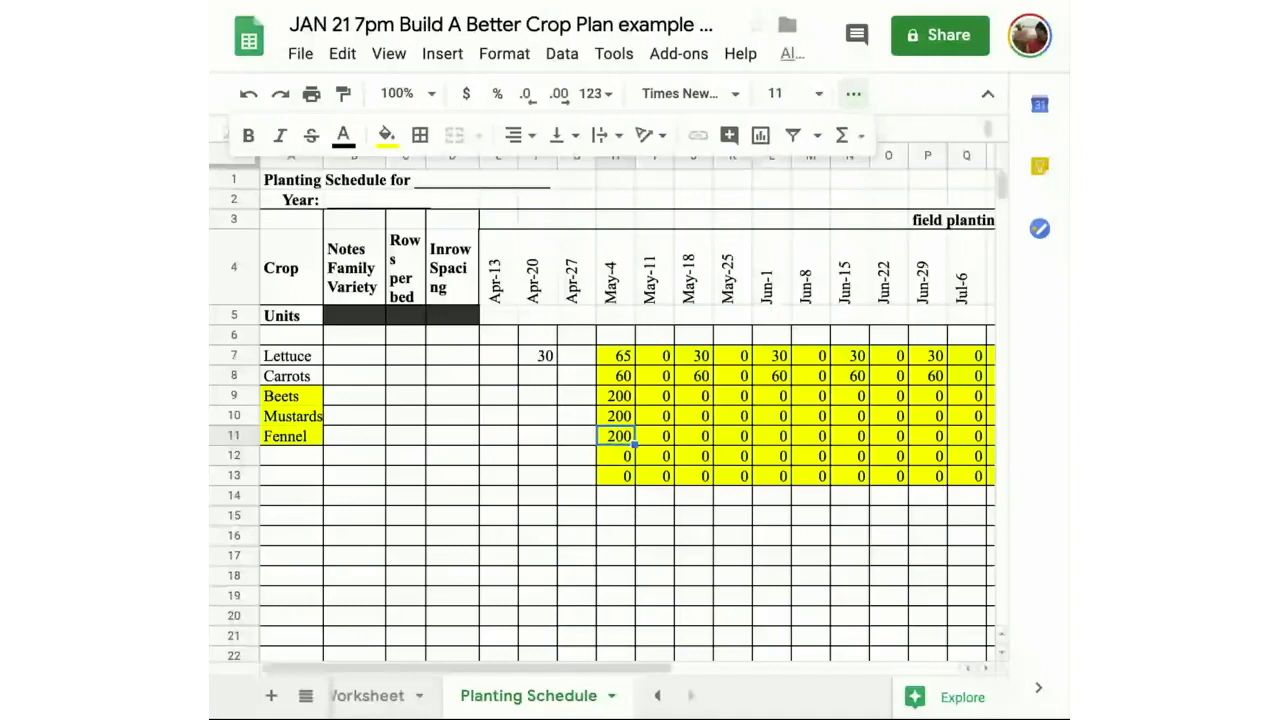
Change the crop name in A9 of the Planting Schedule to Beet.
double_click(298, 397)
key("BackSpace")
left_click(340, 415)
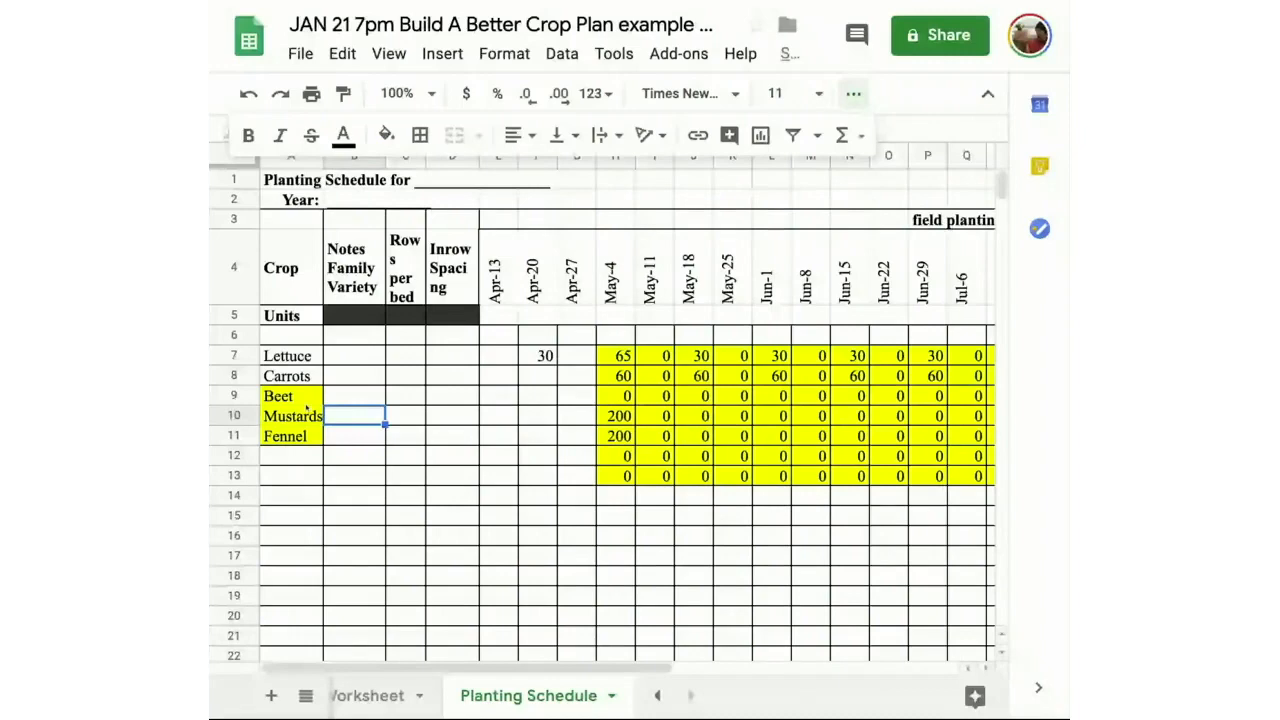
left_click(305, 404)
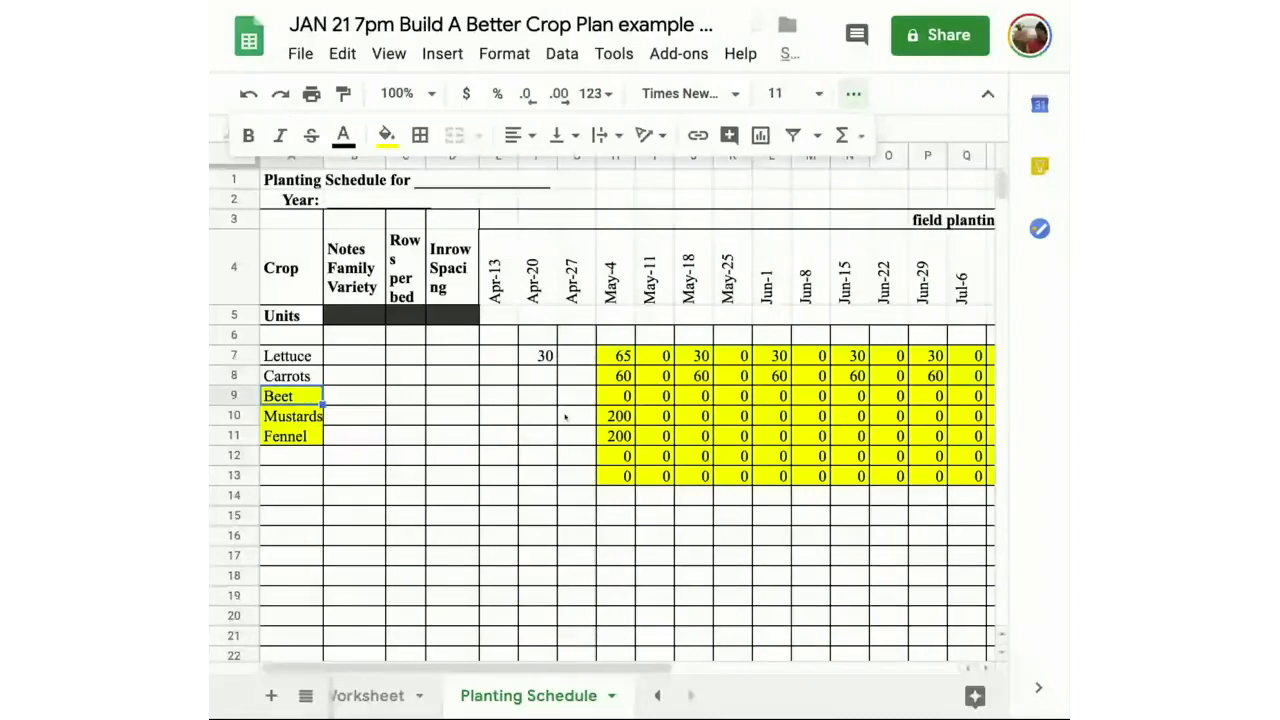
Give A43:A45 of the Lettuce Worksheet a list-from-a-range validation using the Planting Schedule's crop names, and choose Beet in A43.
left_click(484, 695)
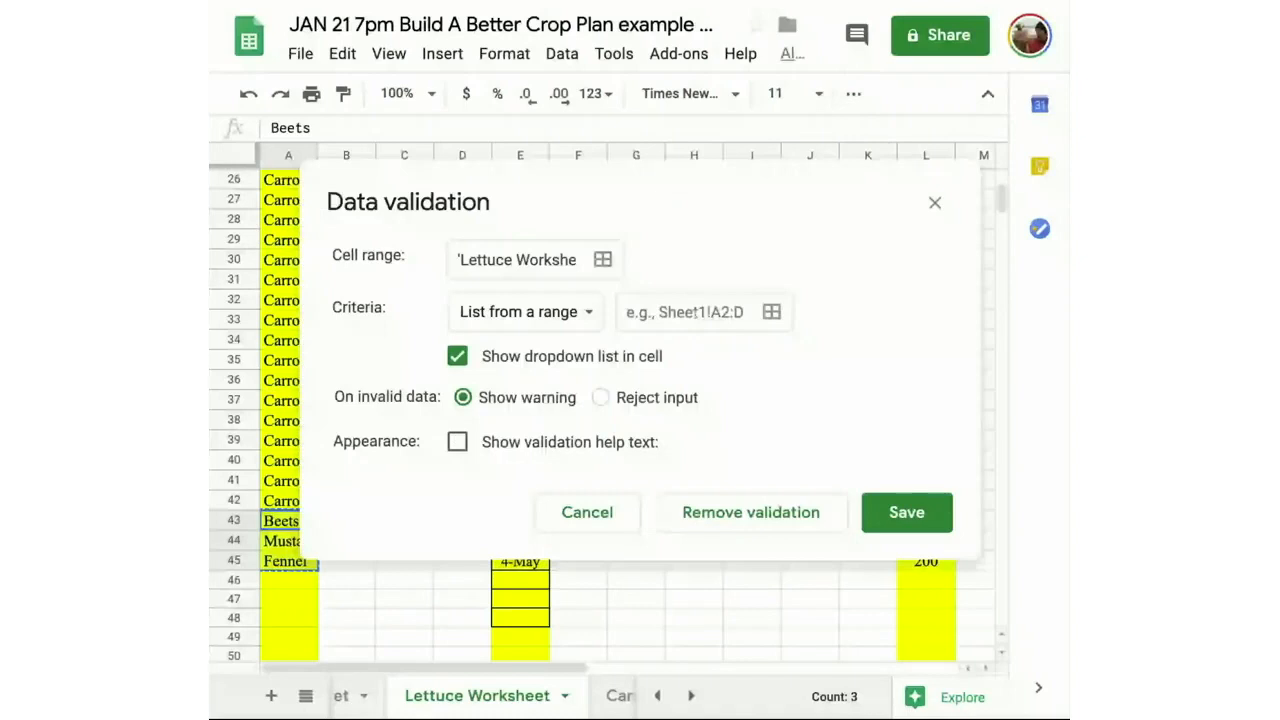
left_click(771, 311)
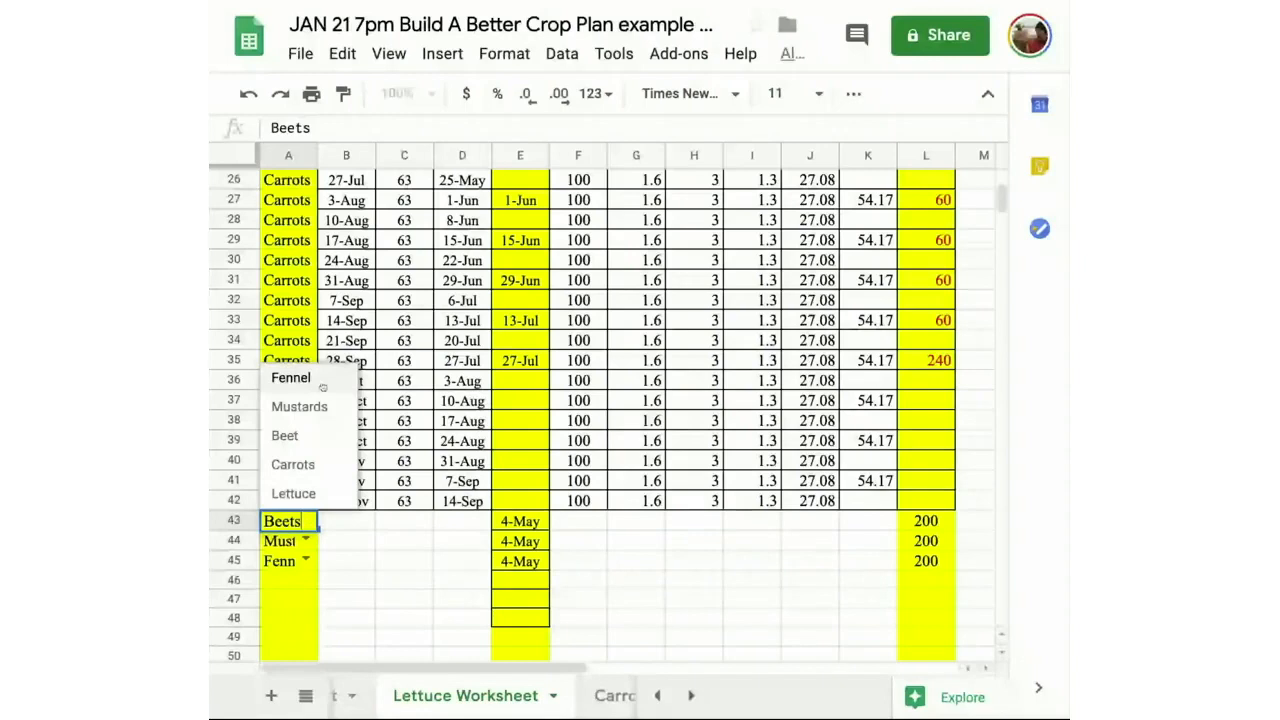
left_click(297, 435)
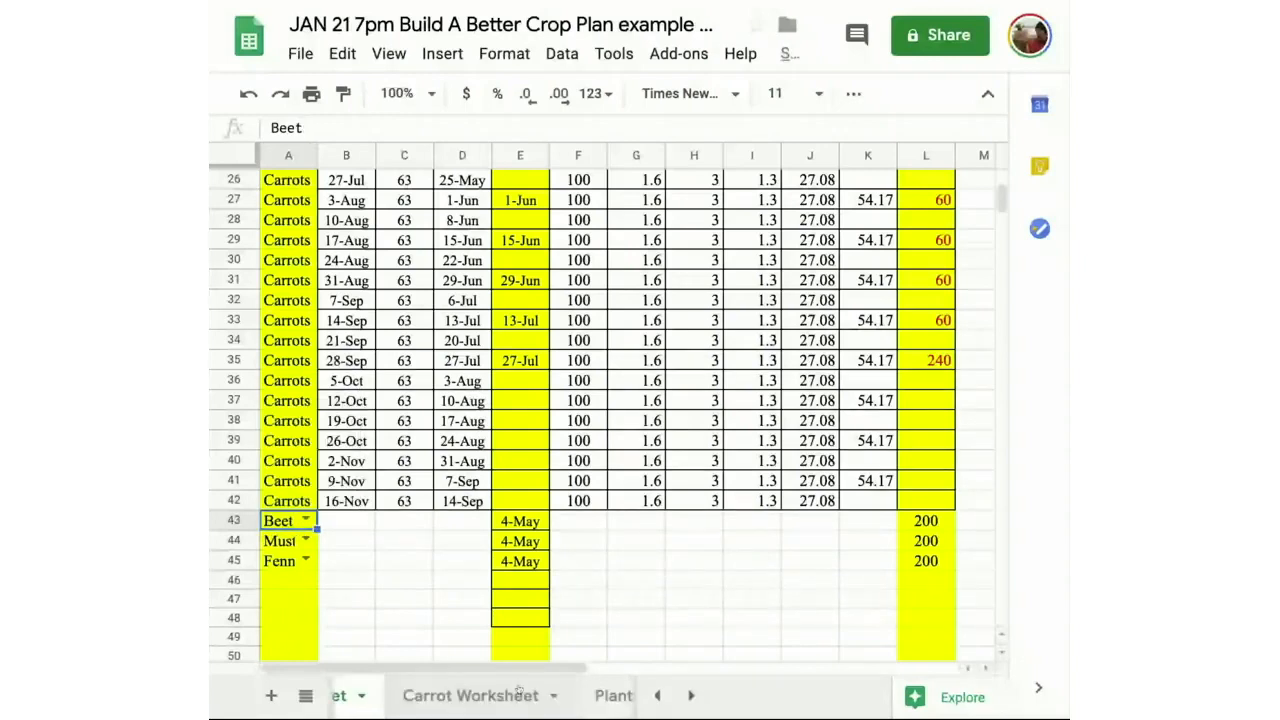
Add Celery below Fennel in the Planting Schedule's crop column and check the crop choices offered in A43 of the Lettuce Worksheet.
left_click(381, 700)
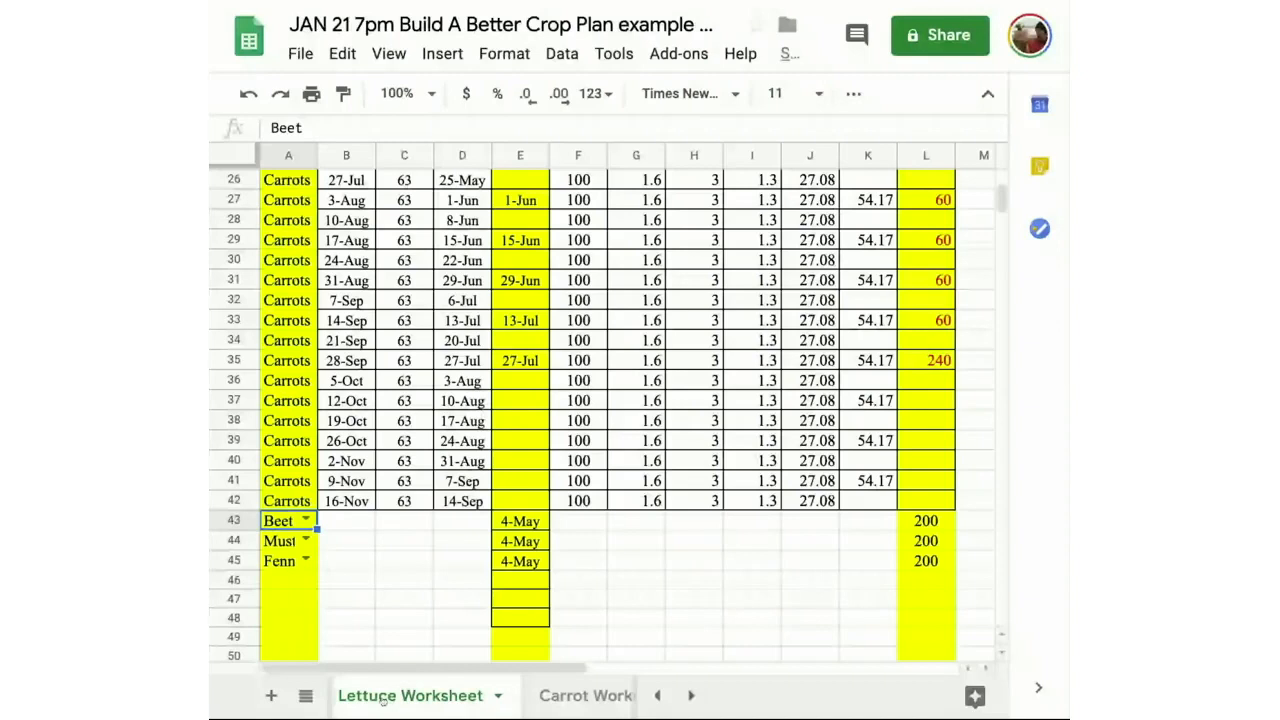
left_click(306, 520)
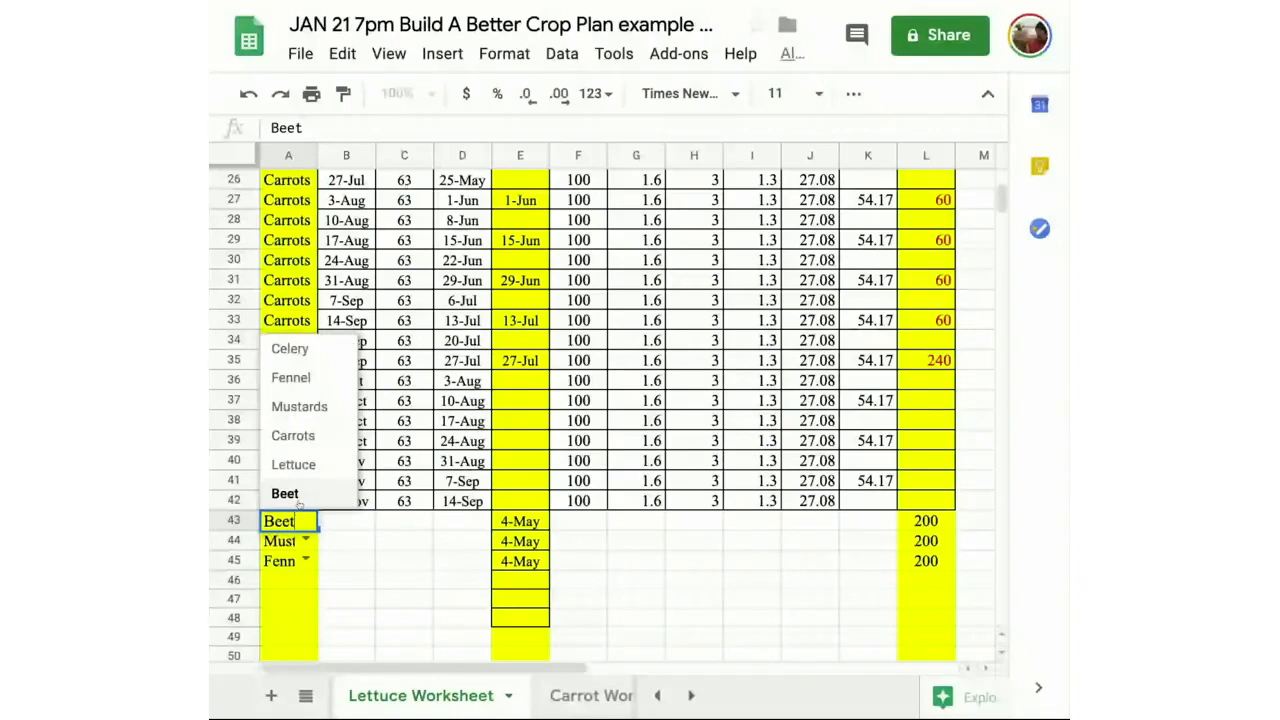
left_click(691, 696)
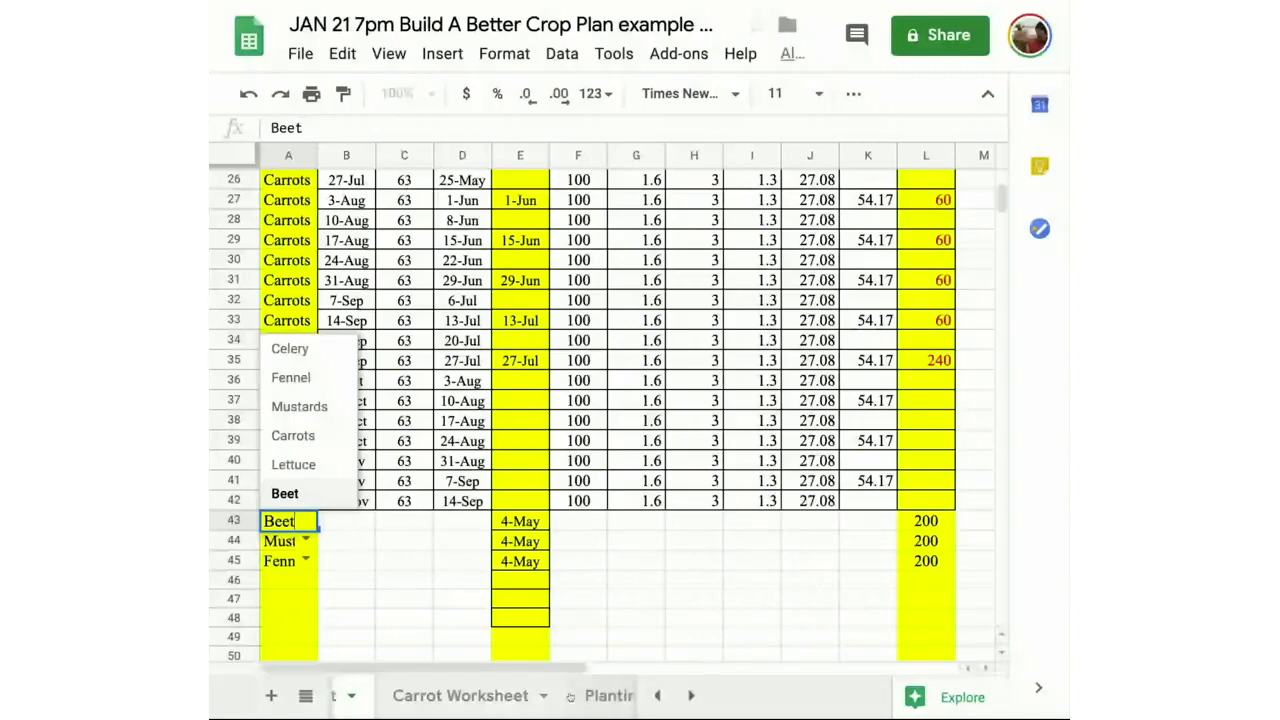
left_click(569, 696)
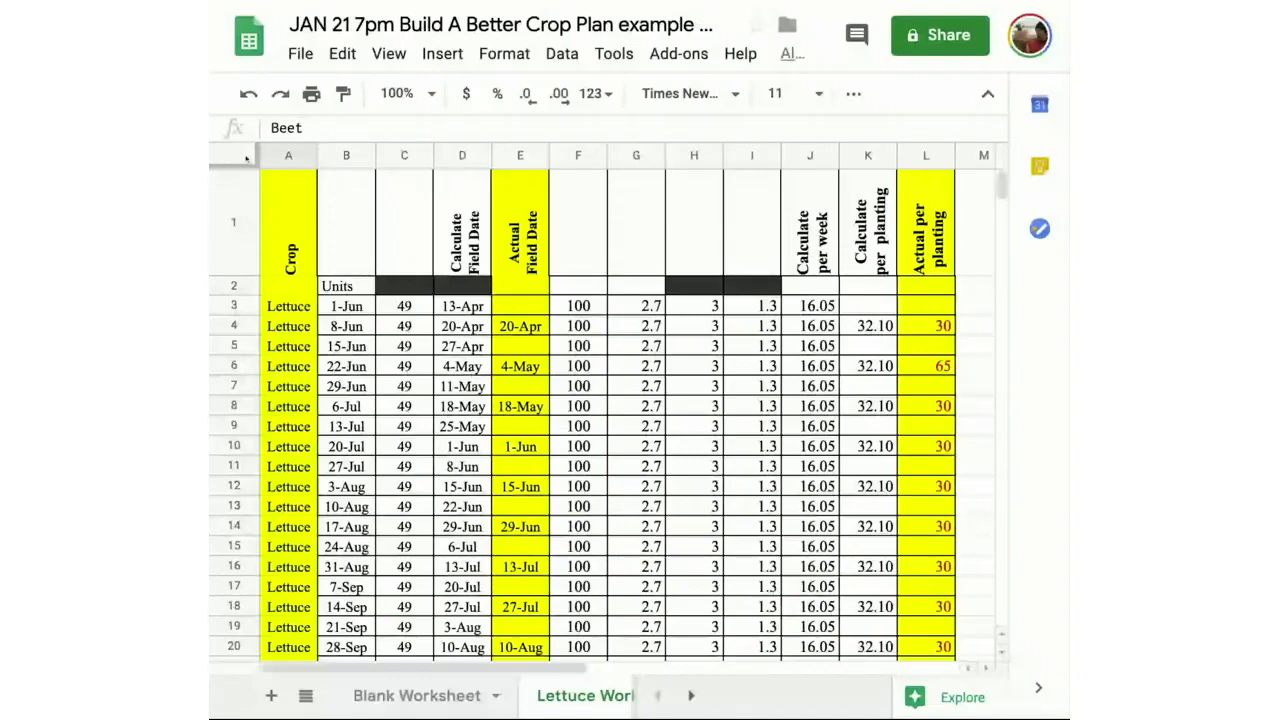
Create a pivot table from the entire Lettuce Worksheet on a new sheet, with Crop as its rows.
left_click(245, 157)
left_click(562, 54)
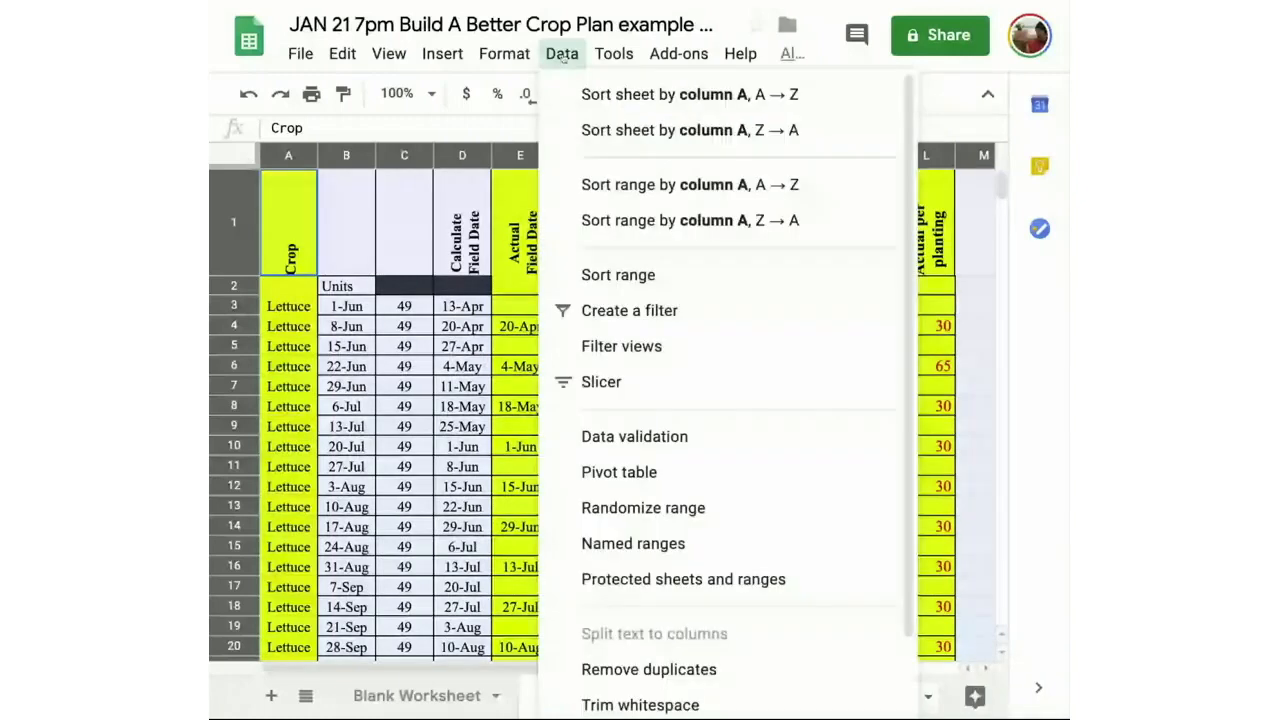
left_click(622, 472)
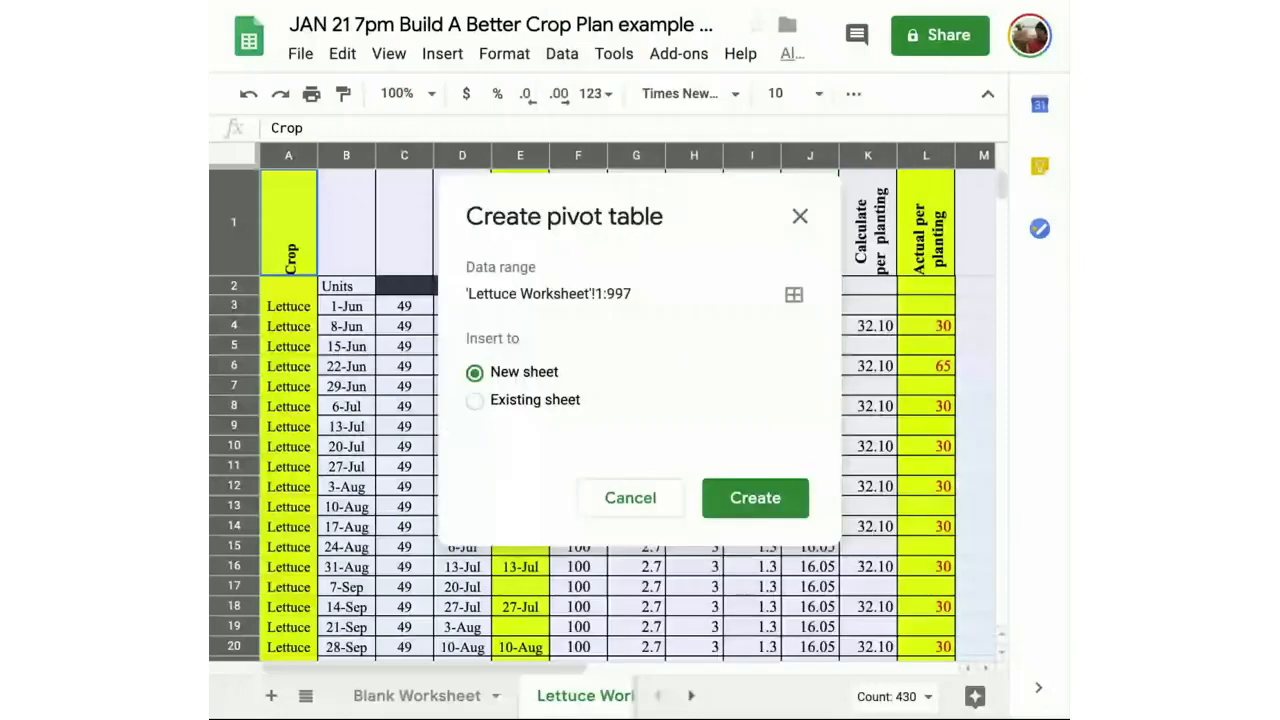
left_click(754, 498)
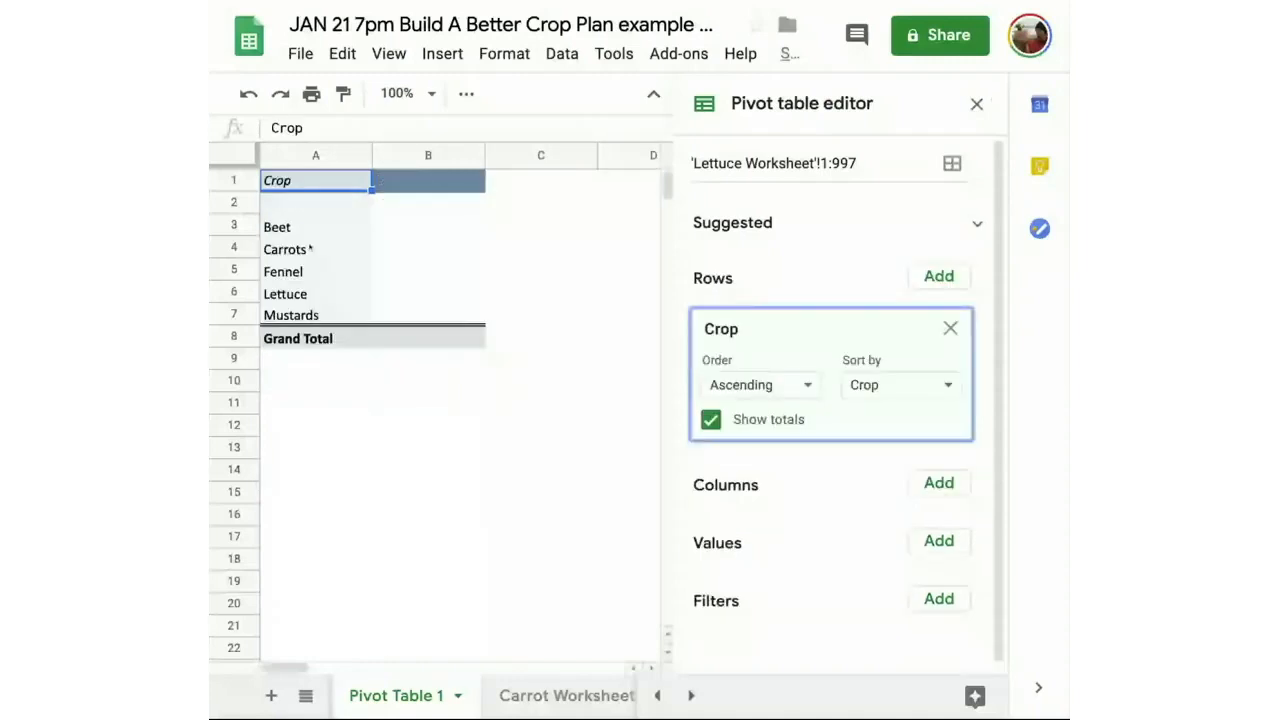
Add Actual Field Date as the pivot table's columns and the SUM of Actual per planting as its values.
left_click(956, 483)
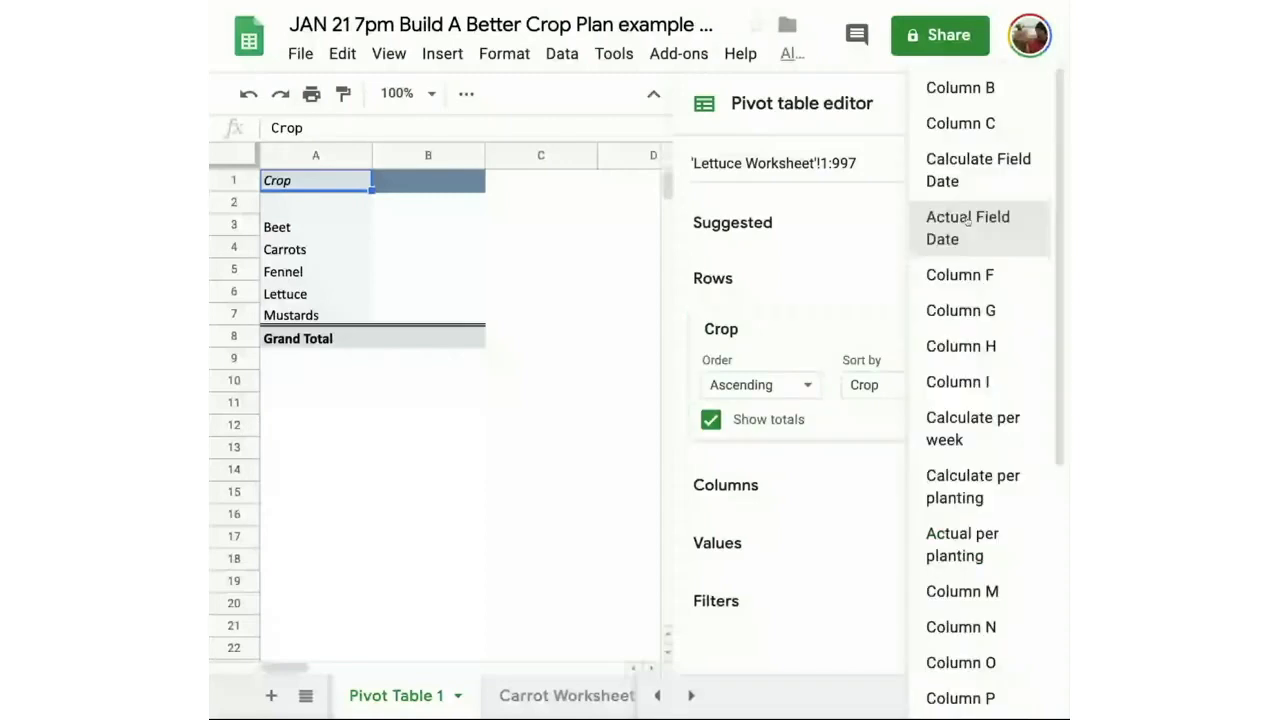
left_click(967, 219)
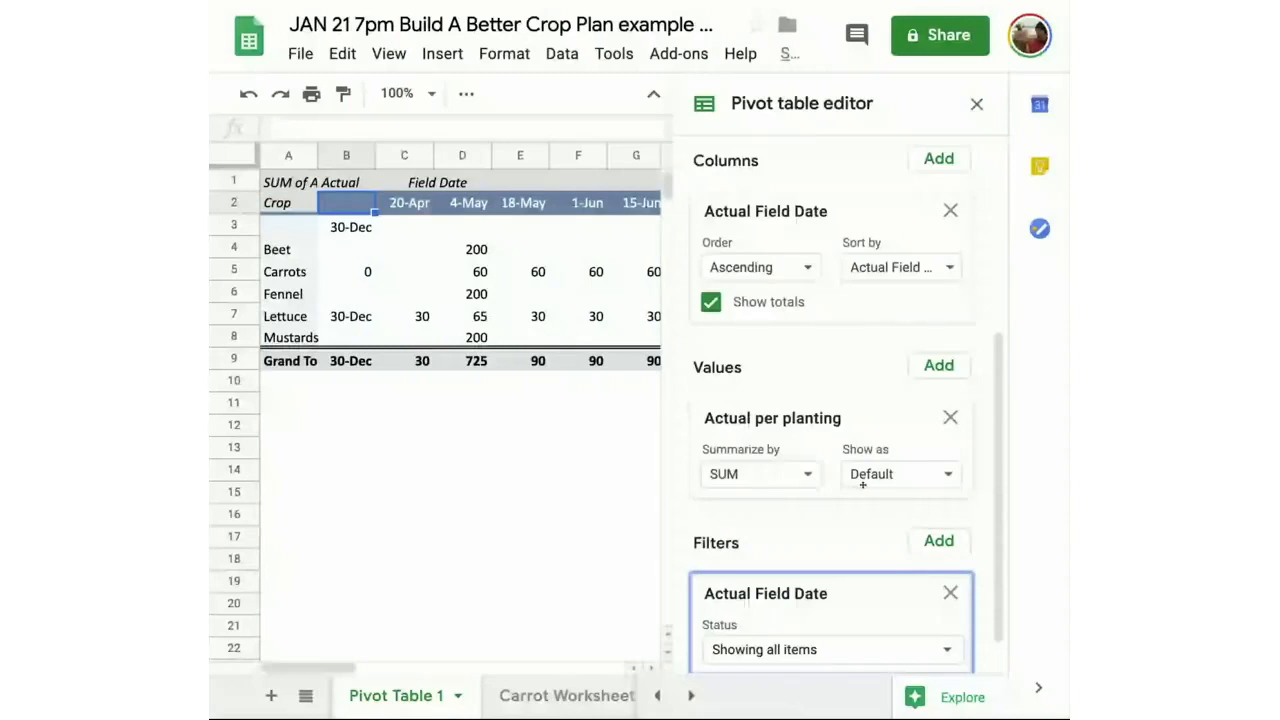
Filter the pivot table by Actual Field Date to exclude blank dates, and close the pivot table editor.
scroll(862, 485, "down", 1)
left_click(803, 605)
left_click(803, 497)
left_click(980, 681)
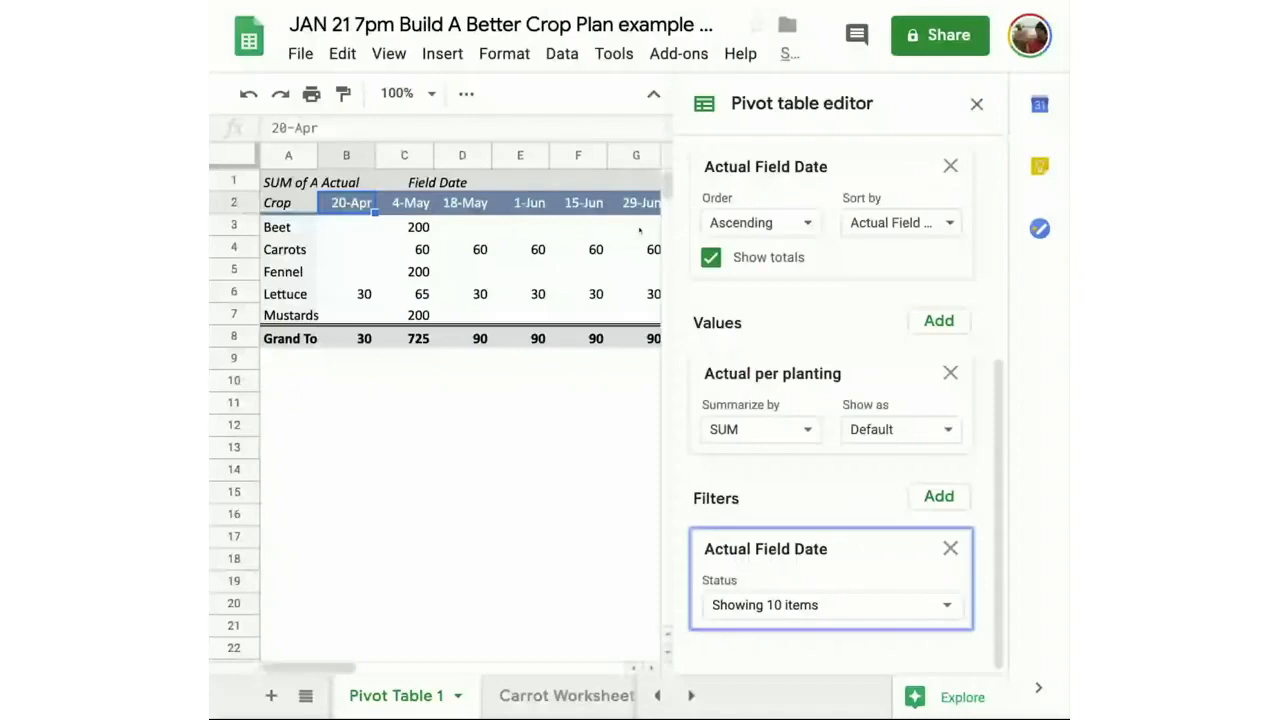
left_click(977, 104)
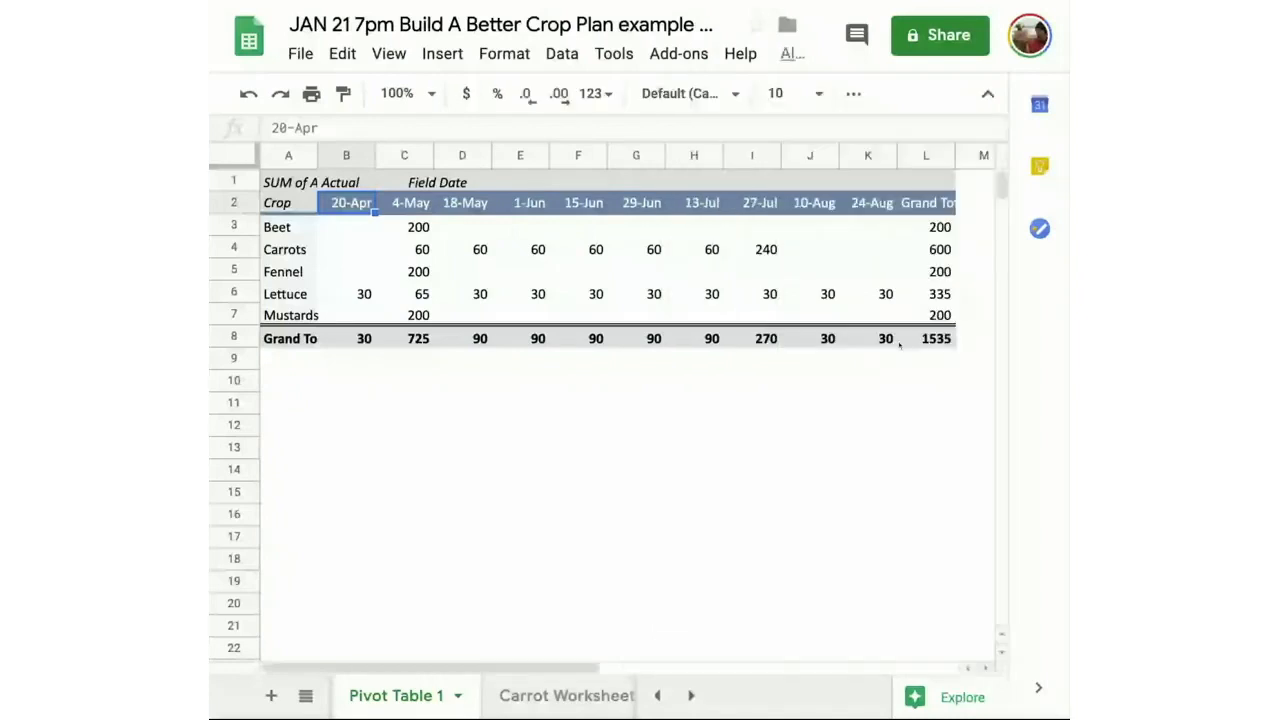
Add borders to all cells of the pivot table, A1:L8.
left_click_drag(290, 338, 925, 182)
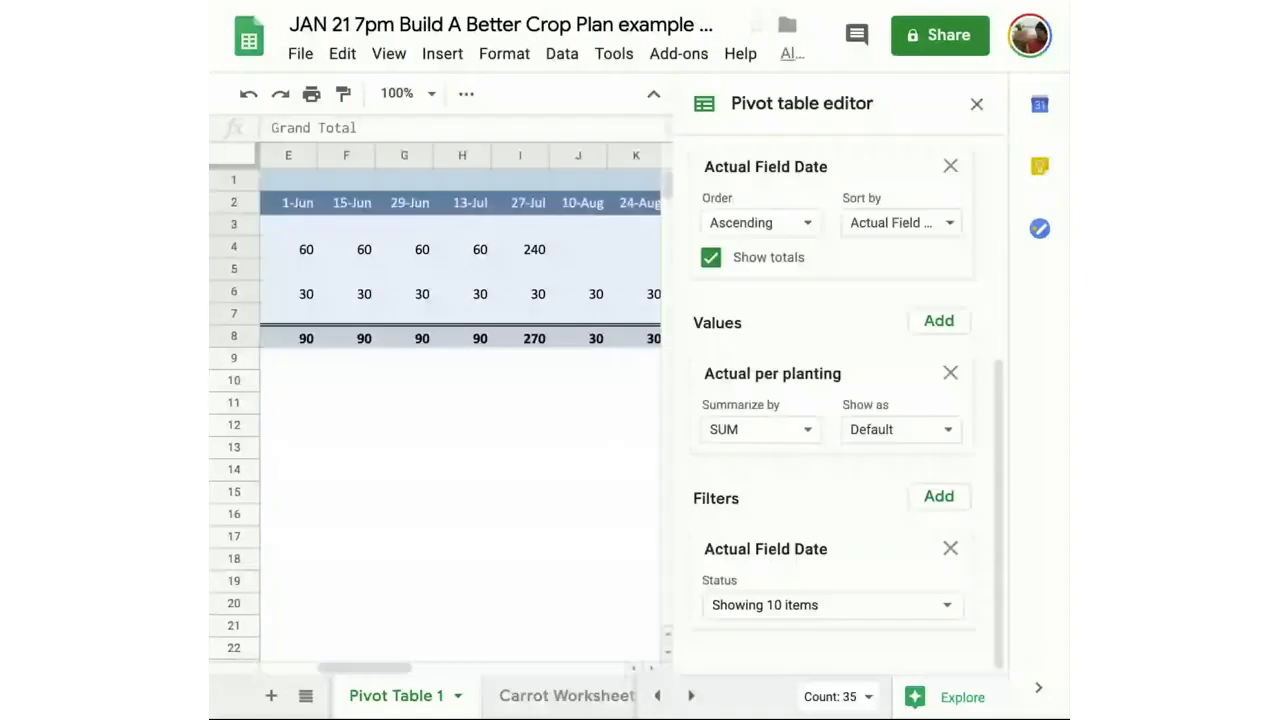
left_click_drag(925, 182, 1000, 96)
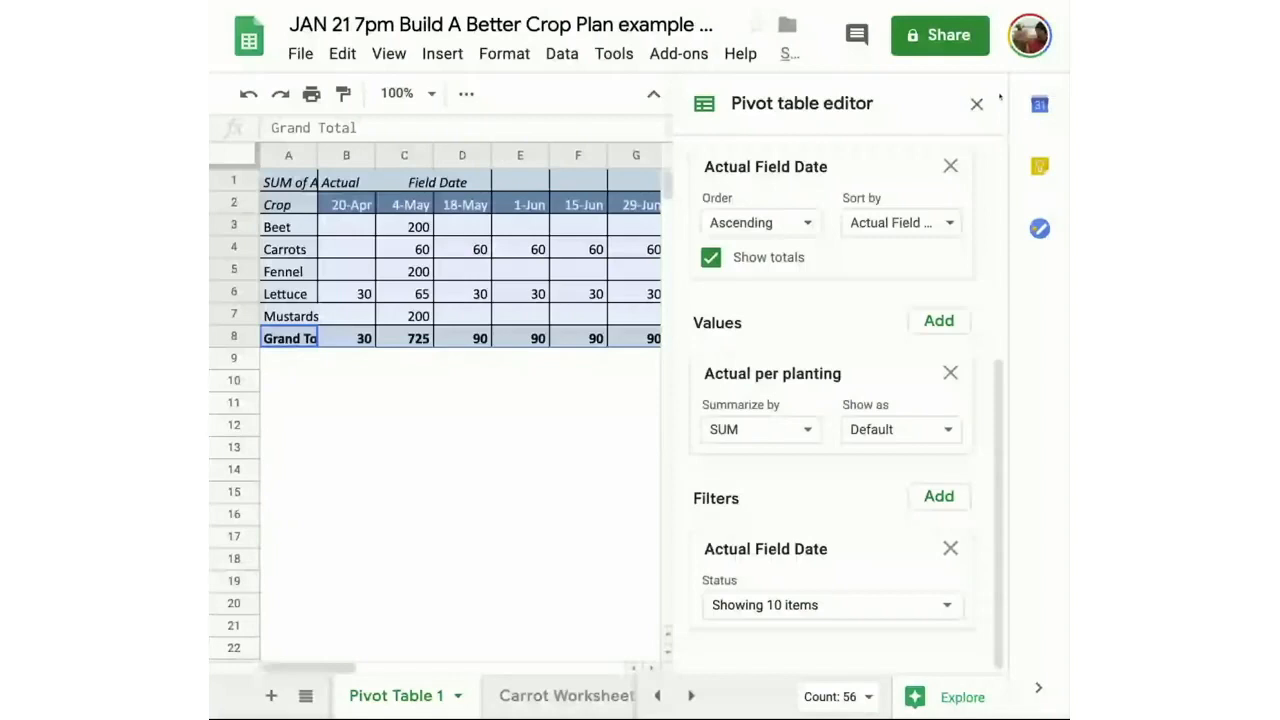
left_click(976, 103)
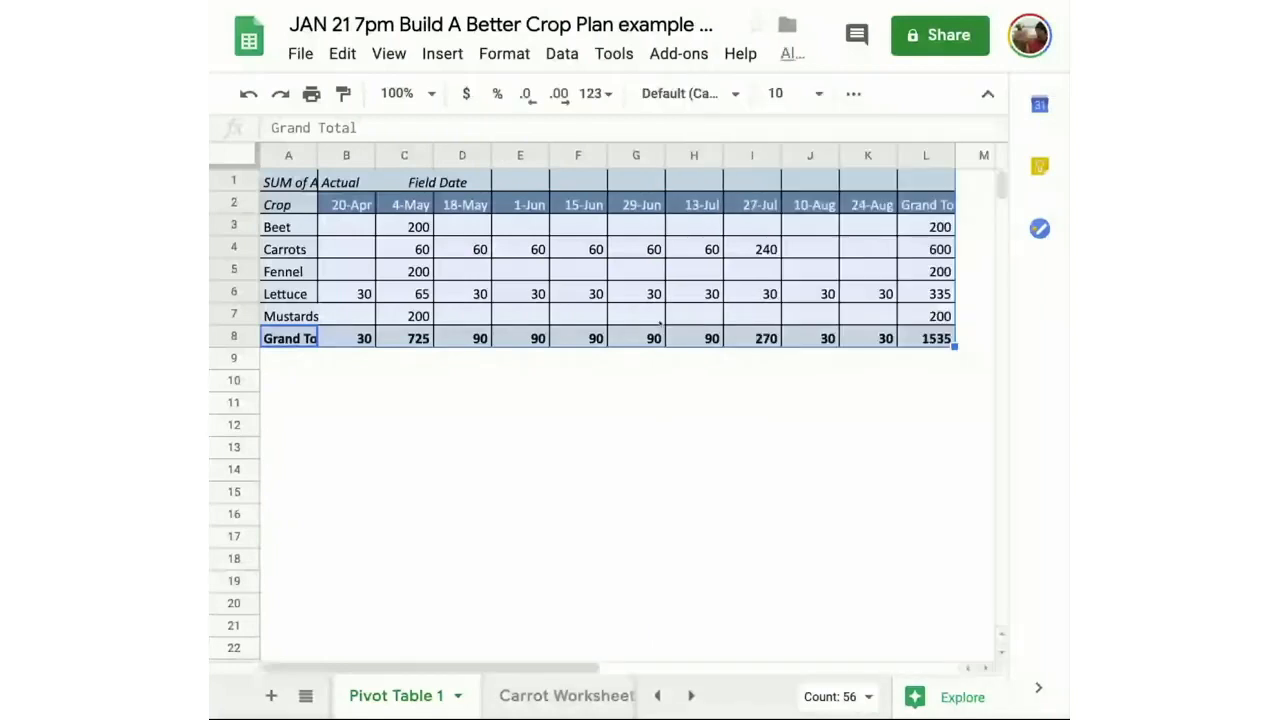
Compare the crop and date layout of the Planting Schedule with the full pivot table.
left_click(559, 700)
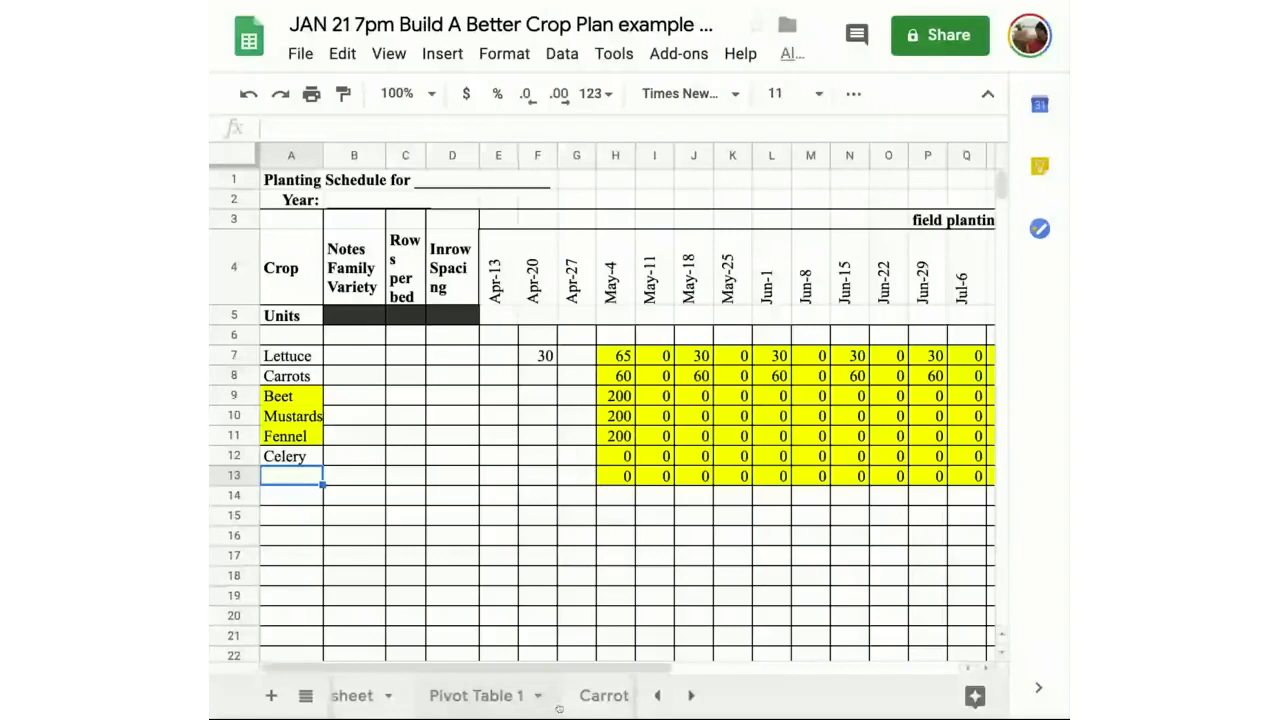
left_click(477, 695)
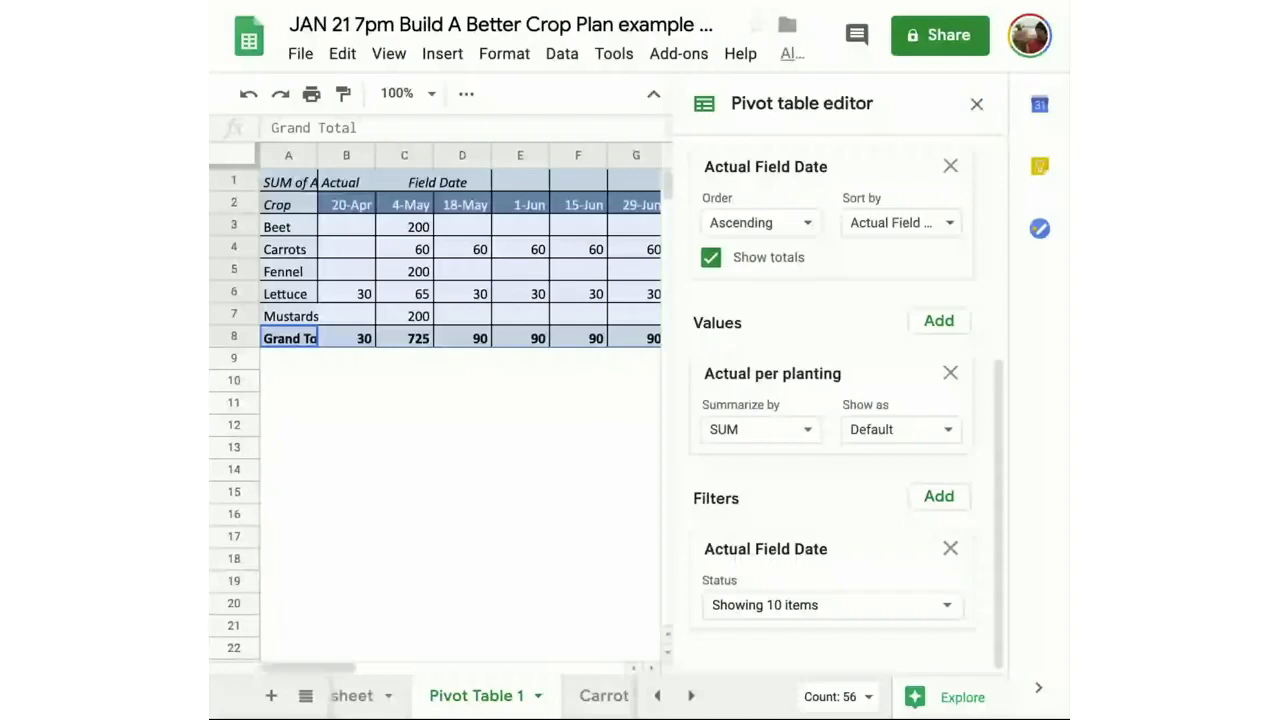
left_click(977, 104)
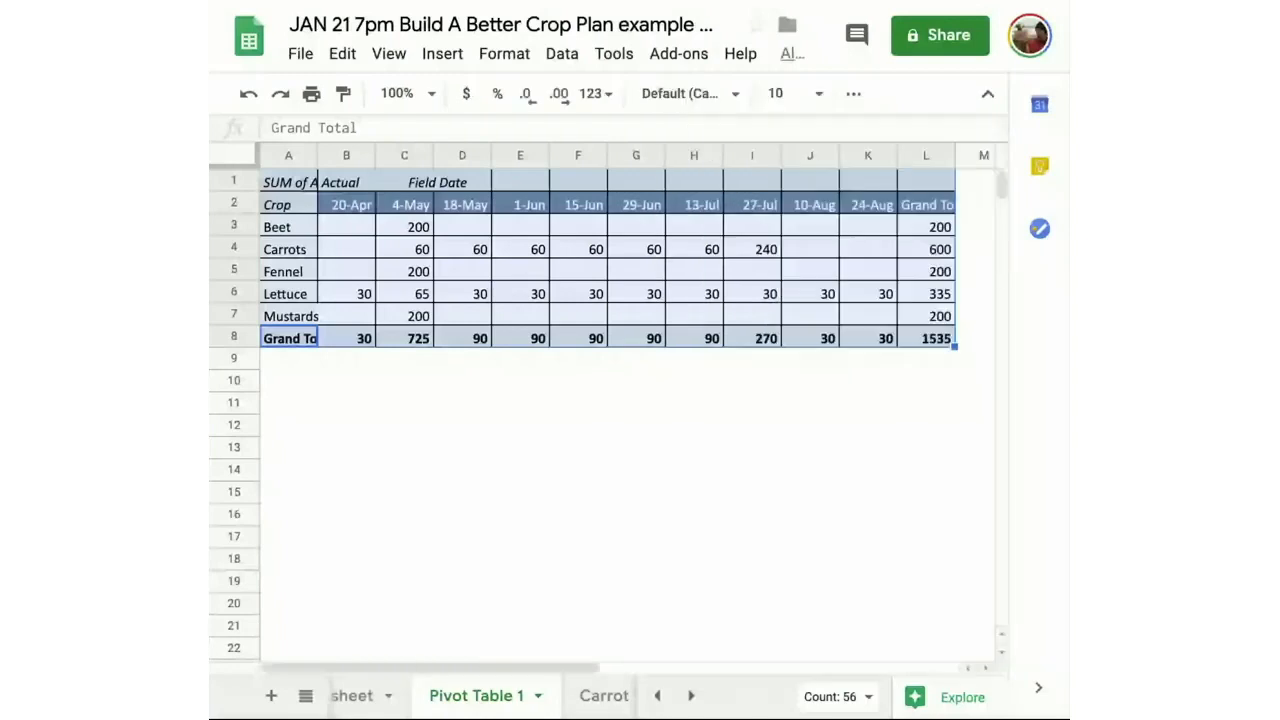